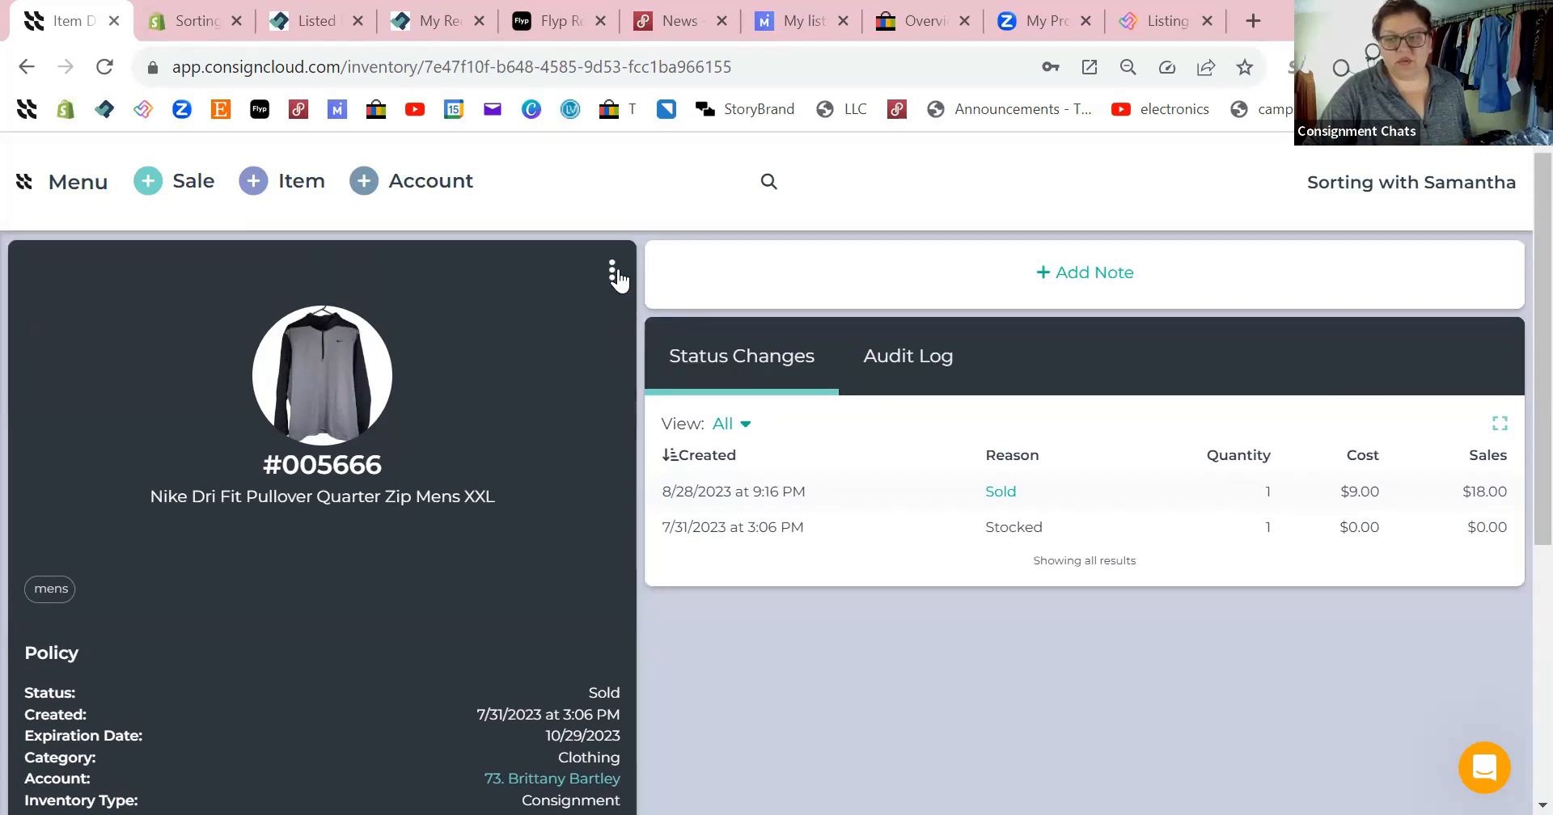
Step: Open item #005666 for editing and reassign it to the SWS account
{"action": "left_click", "coordinate": [614, 274]}
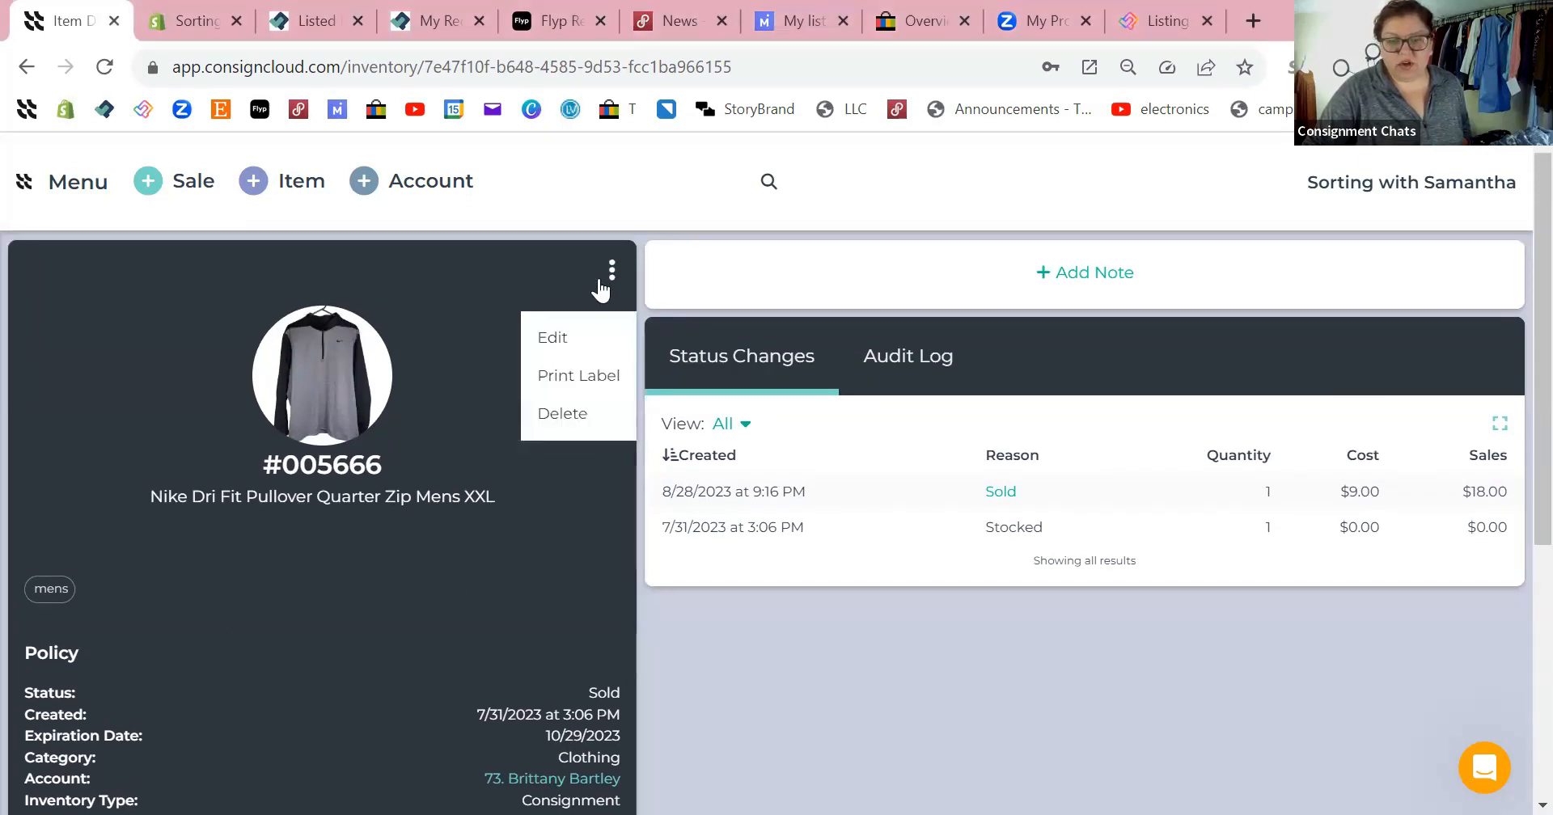
{"action": "left_click", "coordinate": [570, 356]}
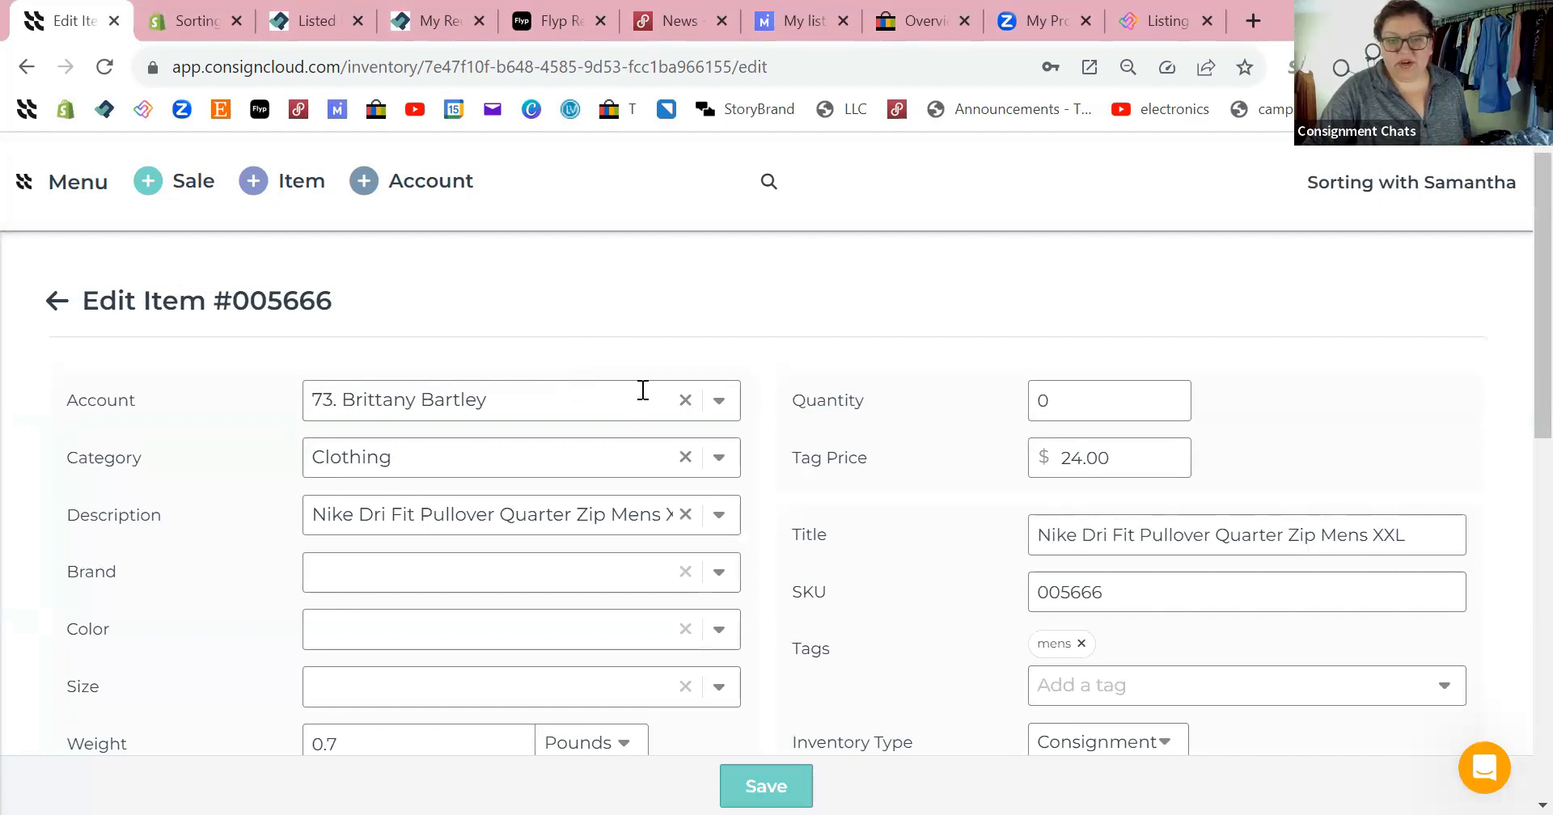
{"action": "left_click", "coordinate": [685, 400]}
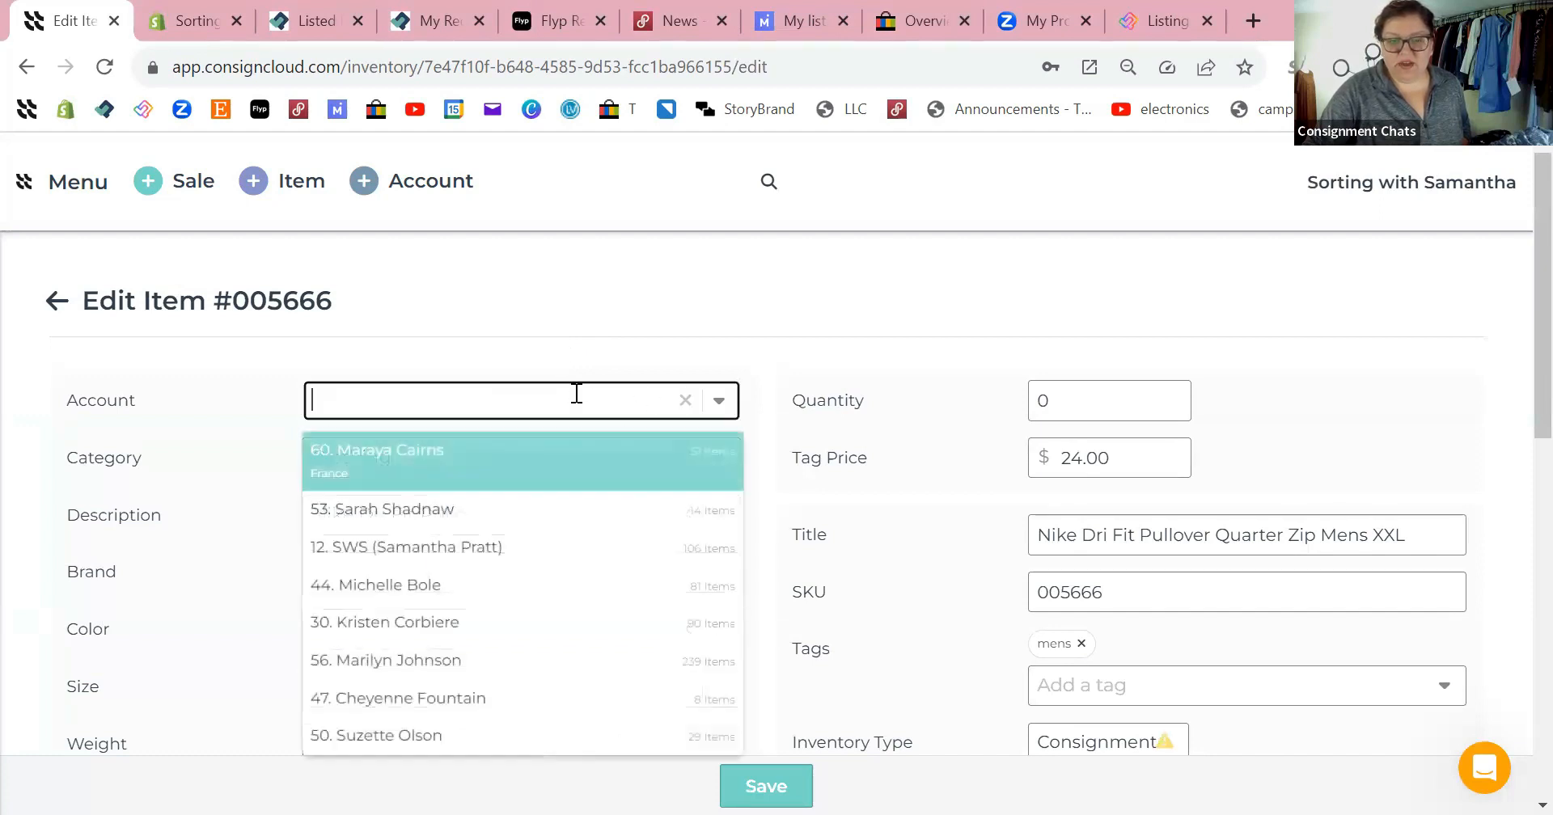
{"action": "left_click", "coordinate": [440, 549]}
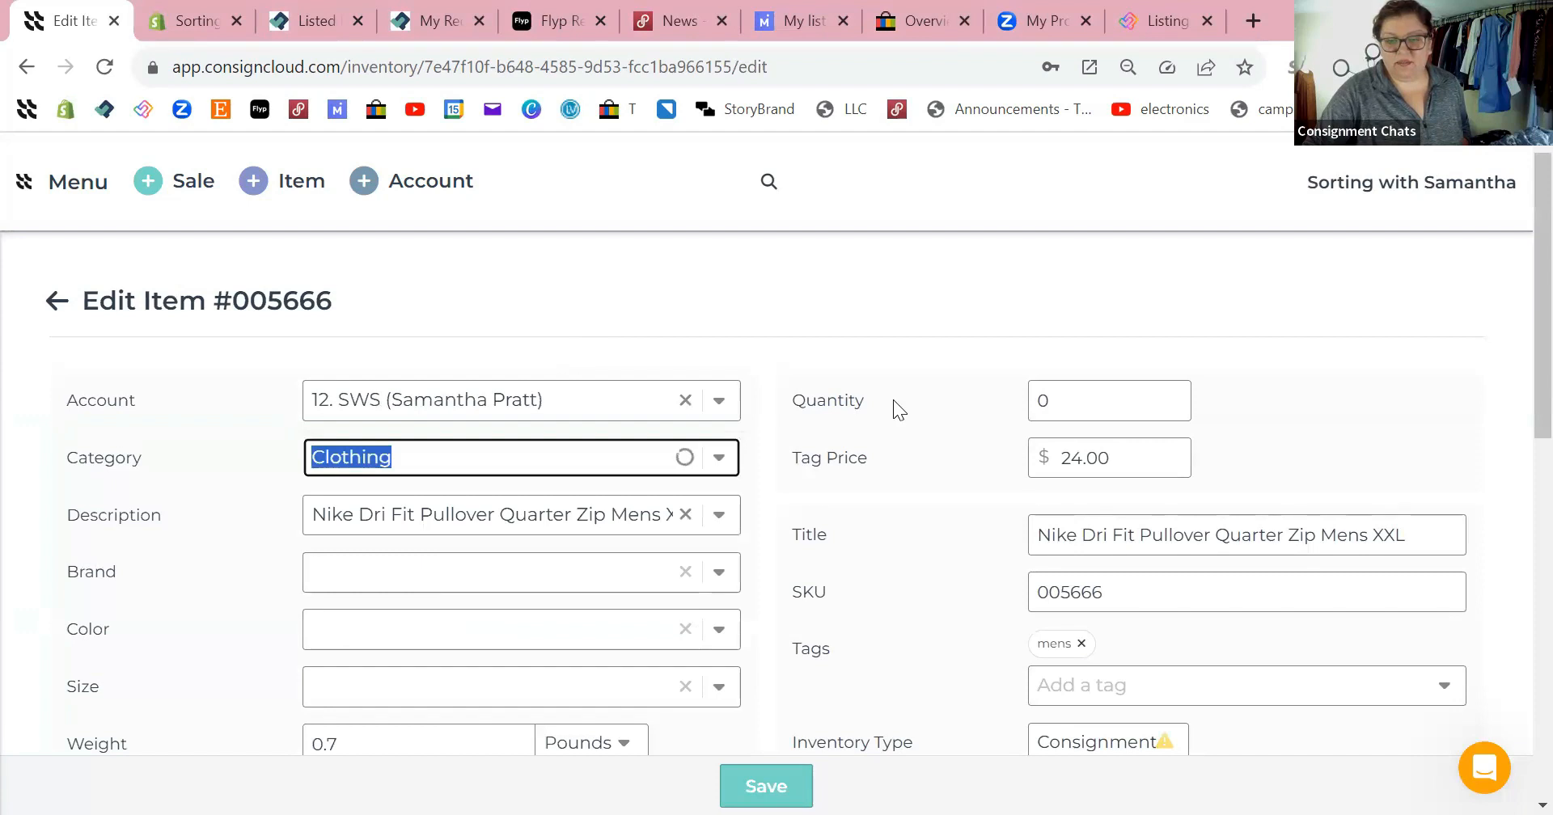
{"action": "left_click", "coordinate": [869, 352]}
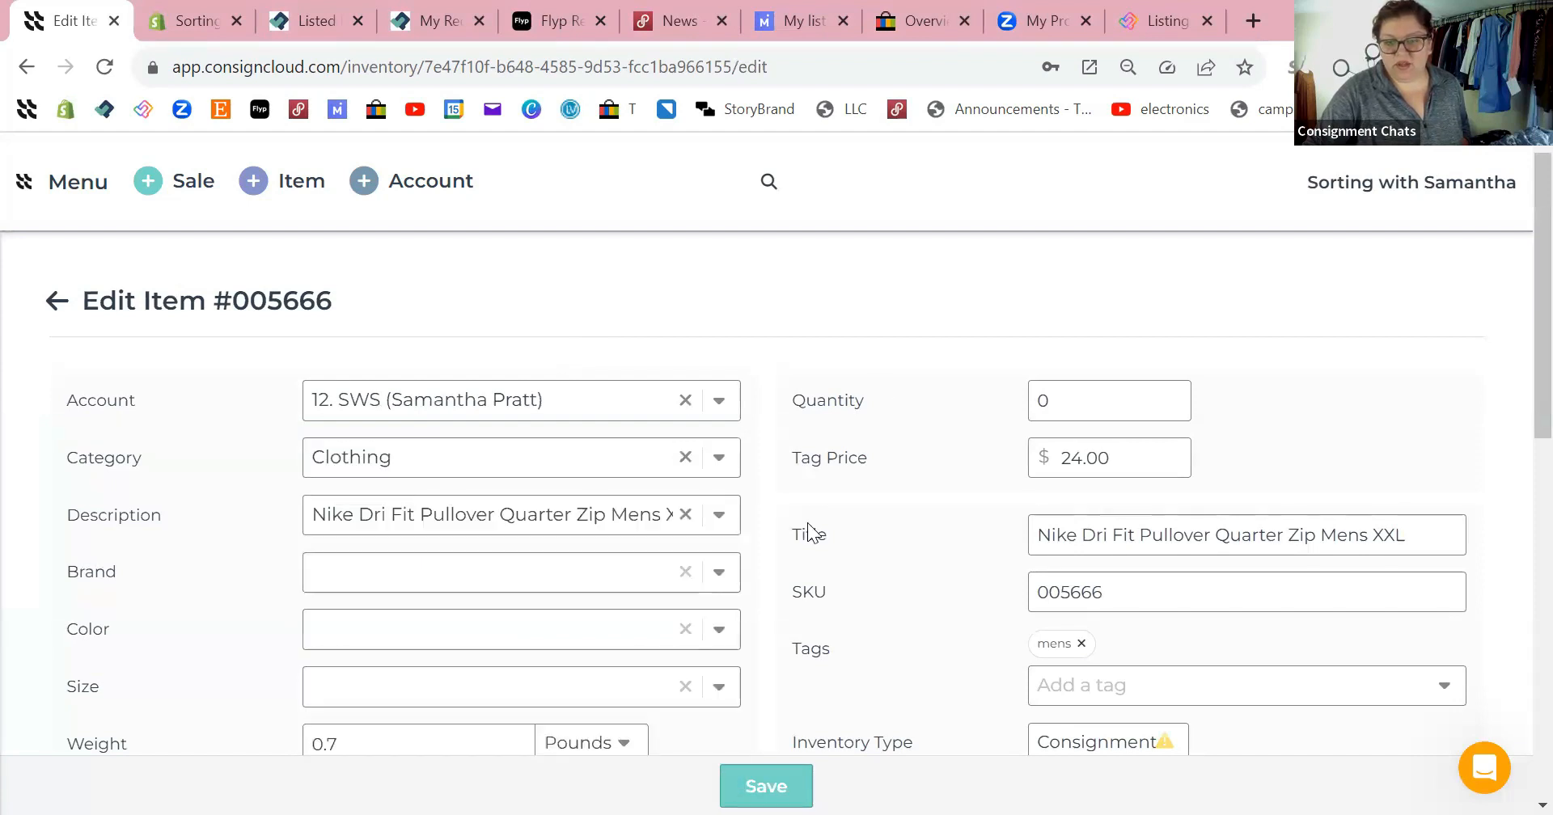
Step: Set the item's quantity to 1
{"action": "scroll", "coordinate": [811, 532], "scroll_direction": "down", "scroll_amount": 2}
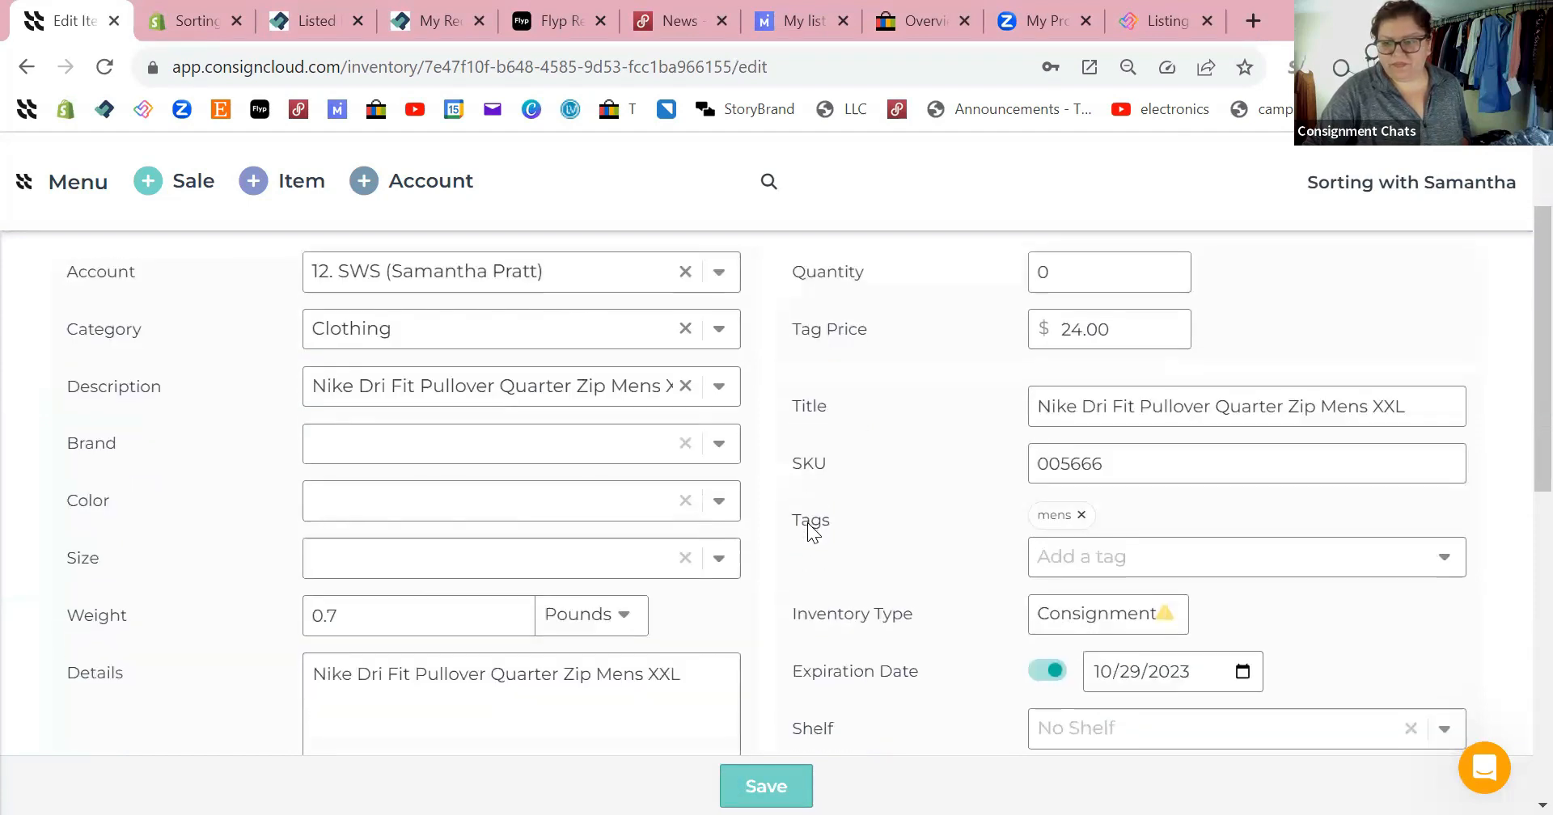
{"action": "left_click", "coordinate": [1099, 261]}
{"action": "key", "text": "BackSpace"}
{"action": "type", "text": "1"}
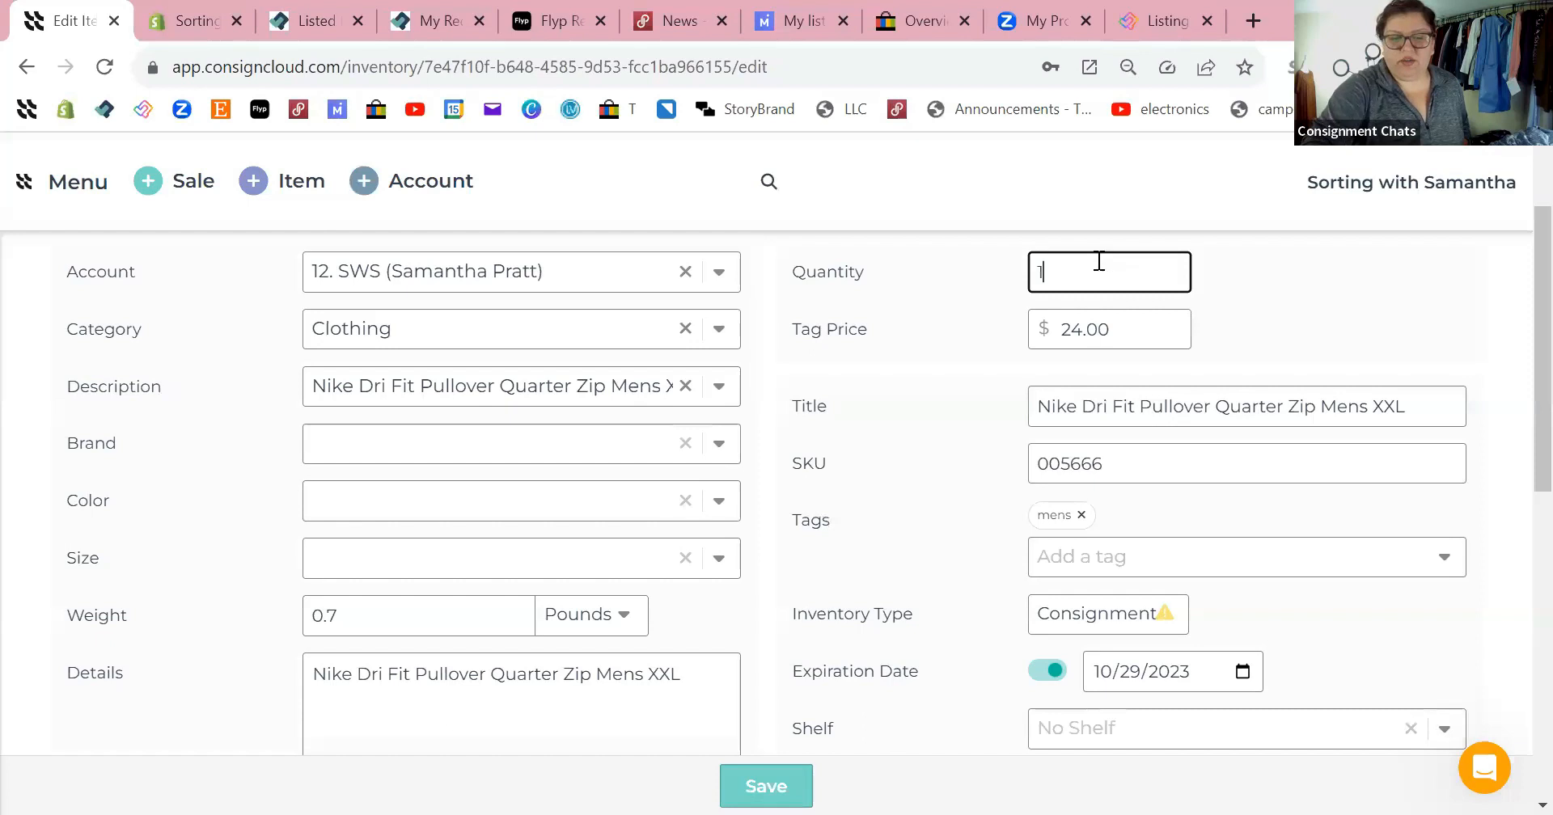
{"action": "left_click", "coordinate": [975, 434]}
Step: Review the item's description, details, images, Shopify listing, split and terms across the edit form
{"action": "scroll", "coordinate": [976, 429], "scroll_direction": "down", "scroll_amount": 9}
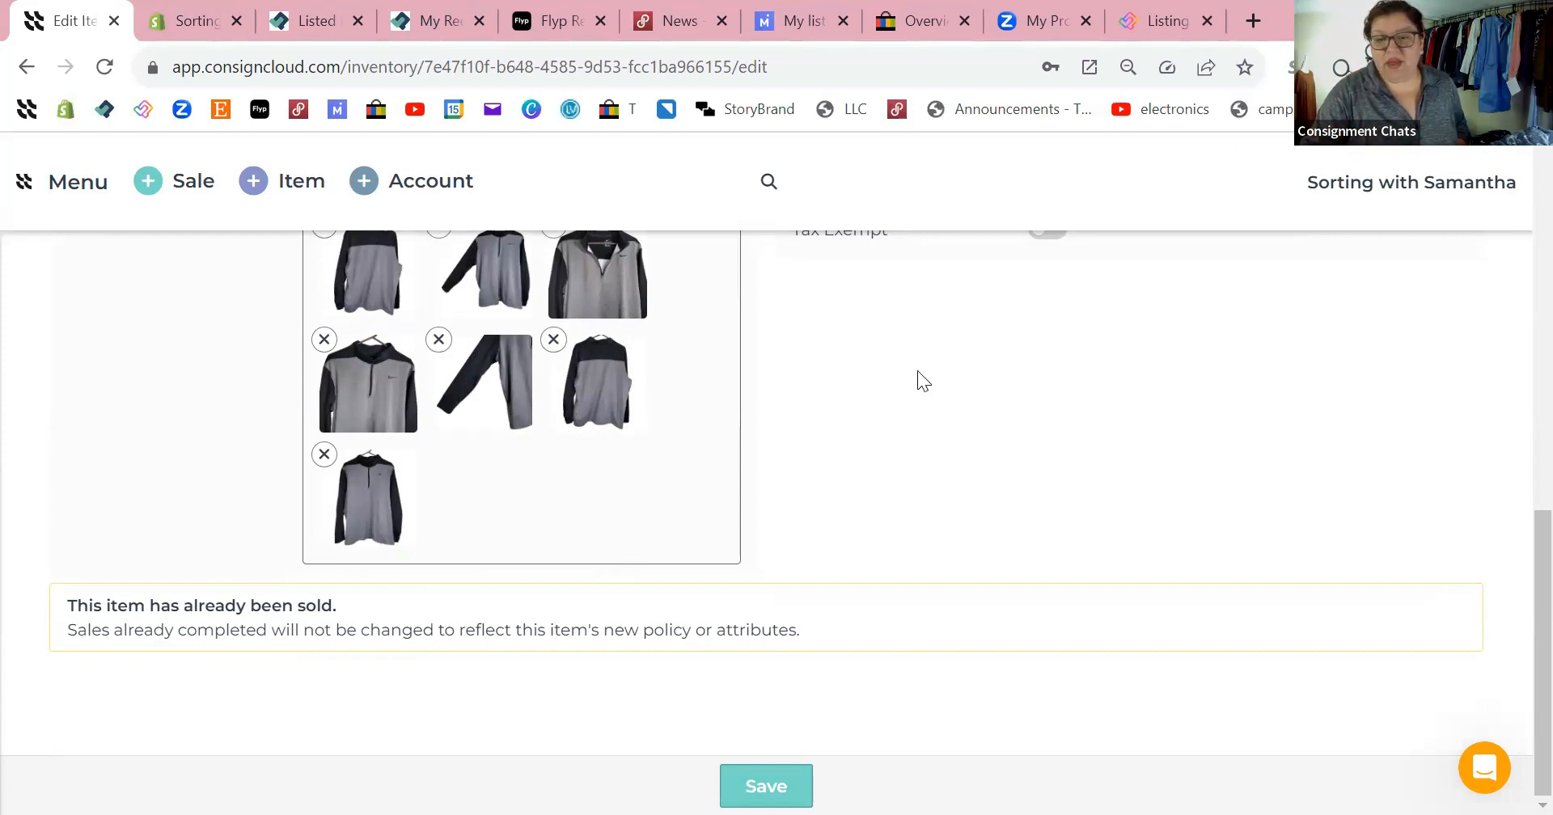
{"action": "scroll", "coordinate": [917, 370], "scroll_direction": "up", "scroll_amount": 5}
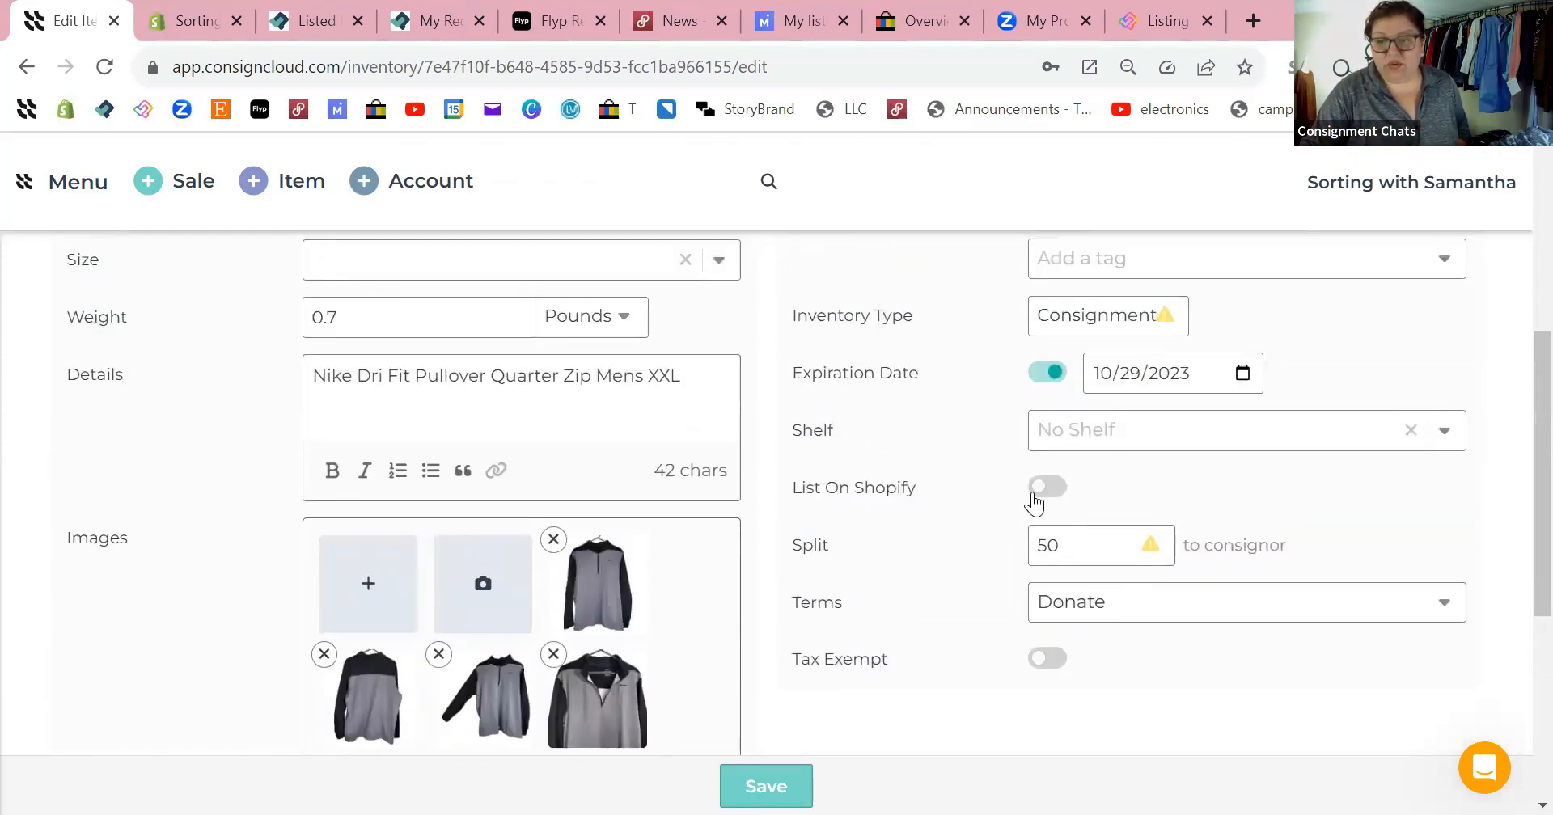
{"action": "scroll", "coordinate": [914, 399], "scroll_direction": "up", "scroll_amount": 4}
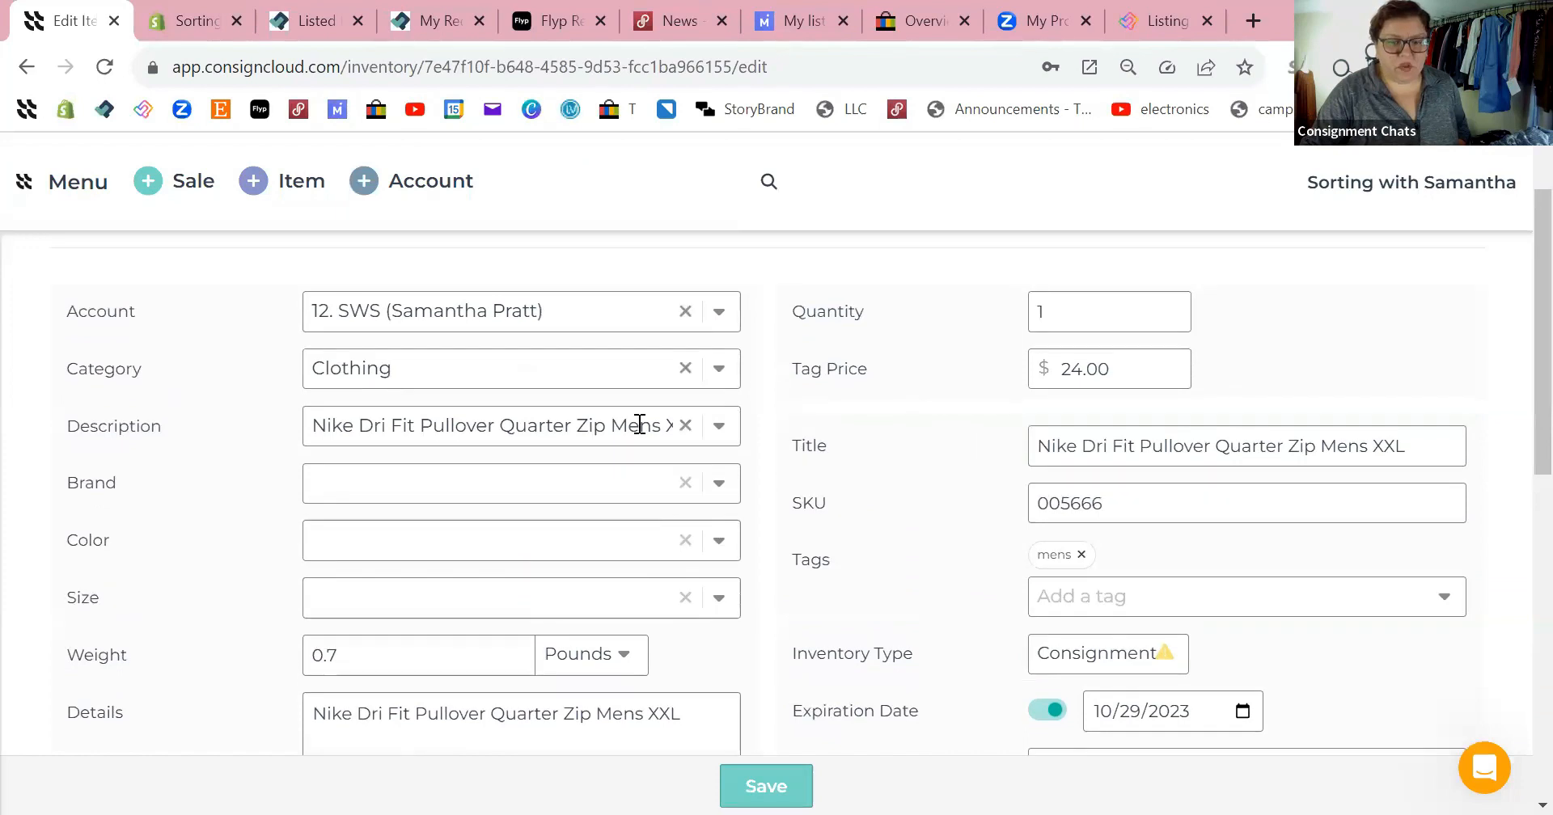
{"action": "scroll", "coordinate": [553, 517], "scroll_direction": "down", "scroll_amount": 1}
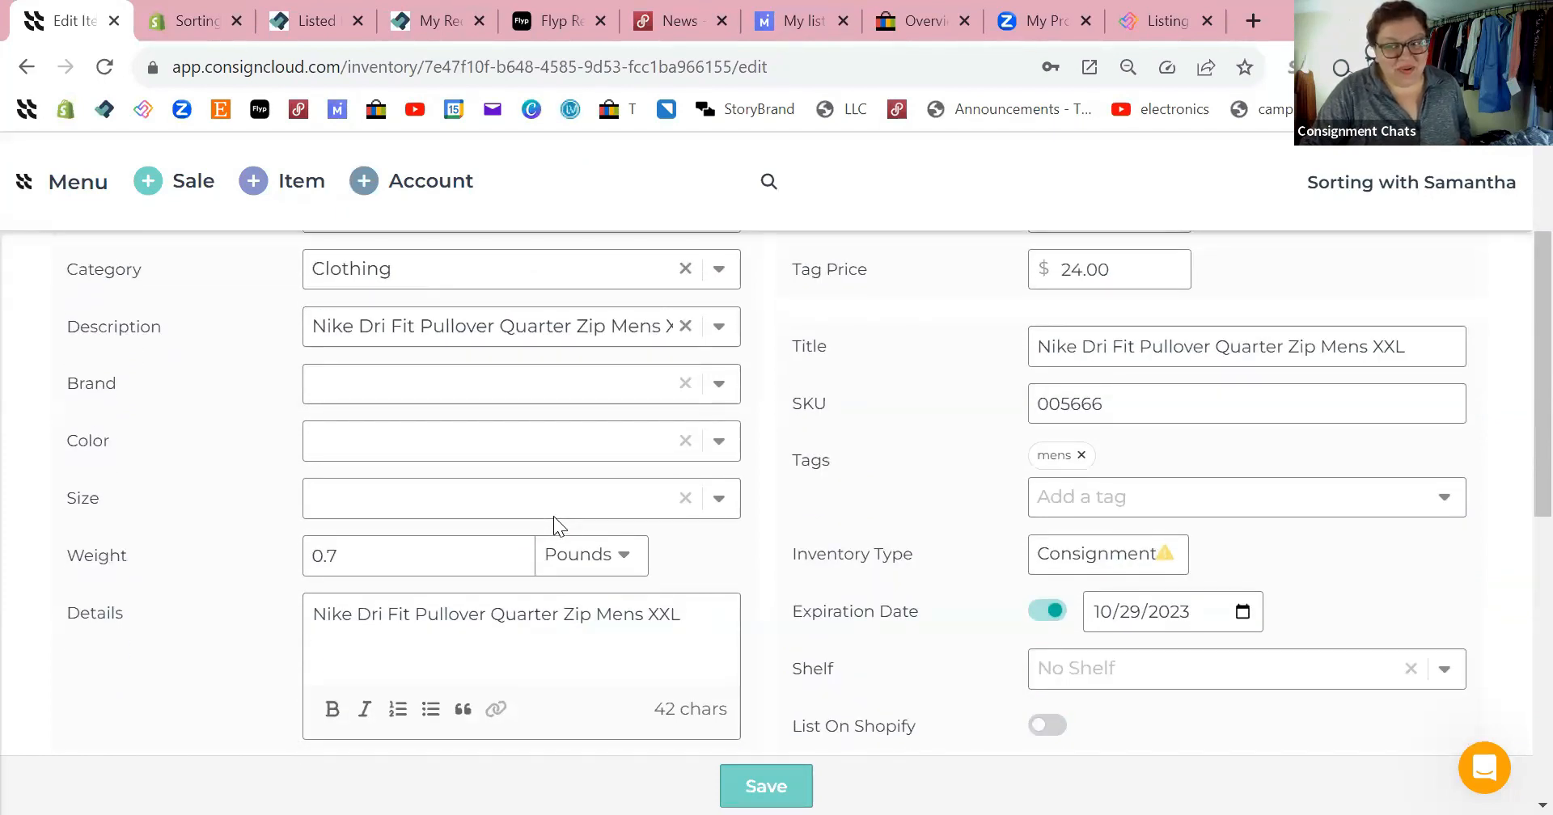
{"action": "scroll", "coordinate": [553, 517], "scroll_direction": "down", "scroll_amount": 3}
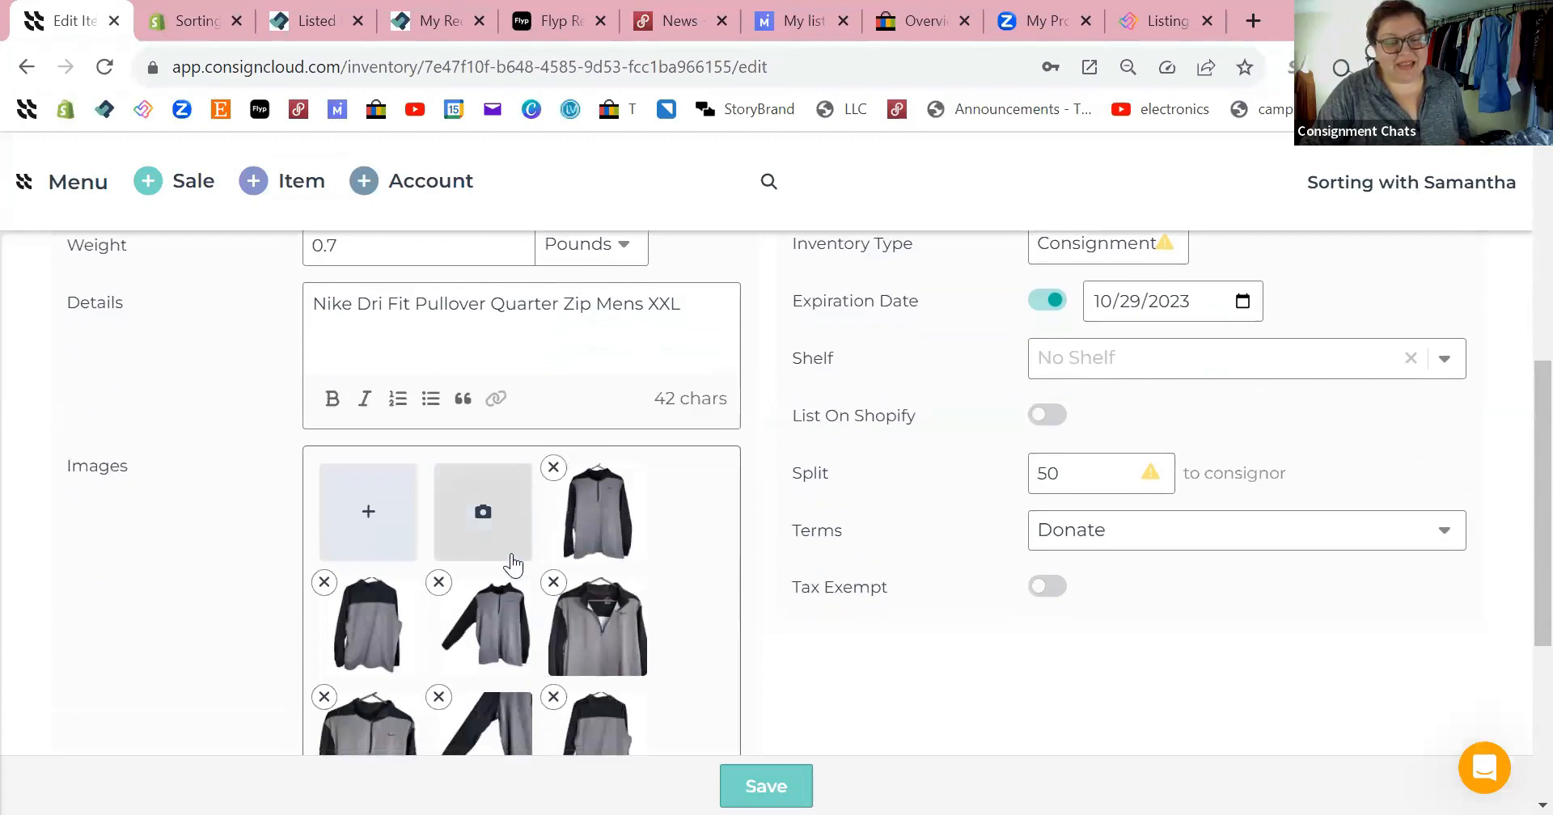
{"action": "scroll", "coordinate": [511, 564], "scroll_direction": "down", "scroll_amount": 3}
{"action": "scroll", "coordinate": [668, 537], "scroll_direction": "up", "scroll_amount": 1}
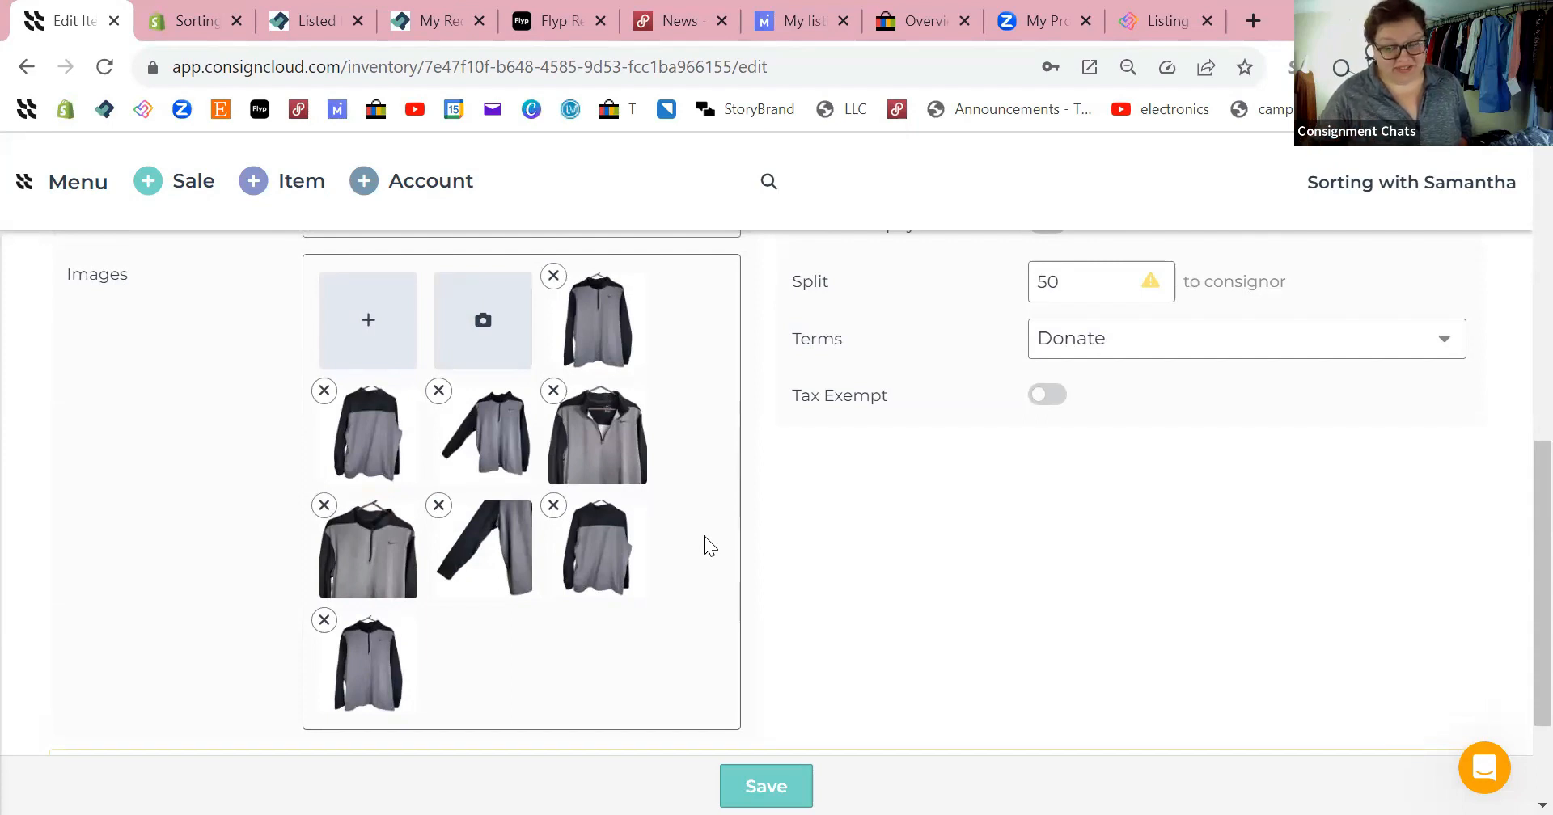
{"action": "scroll", "coordinate": [661, 374], "scroll_direction": "up", "scroll_amount": 4}
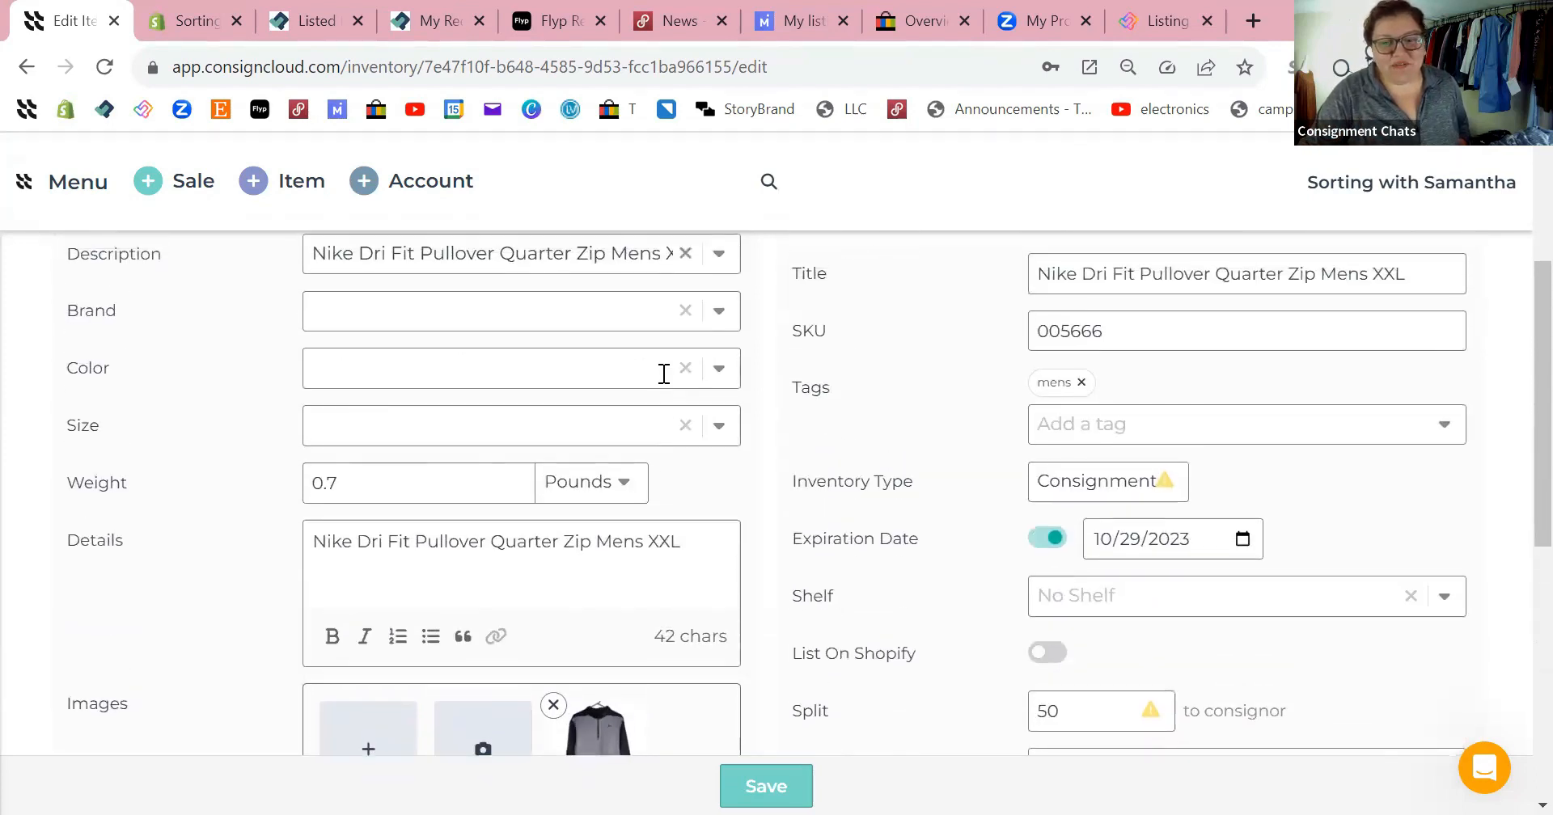
{"action": "scroll", "coordinate": [623, 357], "scroll_direction": "up", "scroll_amount": 1}
{"action": "scroll", "coordinate": [721, 496], "scroll_direction": "down", "scroll_amount": 2}
Step: Paste the copied meeting link with its password over the Details text, and clear the field
{"action": "left_click", "coordinate": [724, 500]}
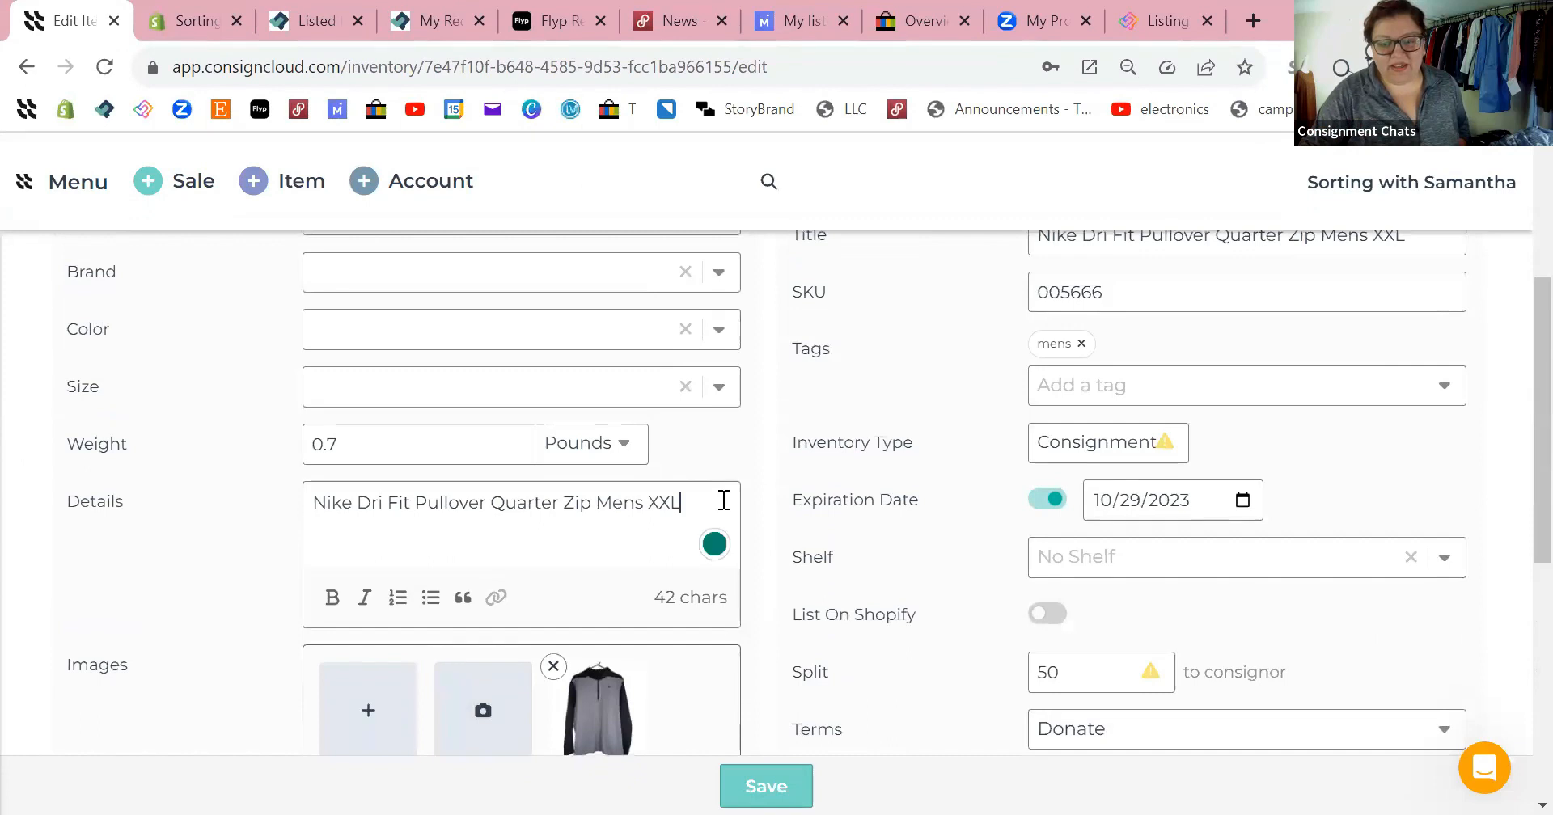
{"action": "key", "text": "ctrl+a"}
{"action": "key", "text": "ctrl+v"}
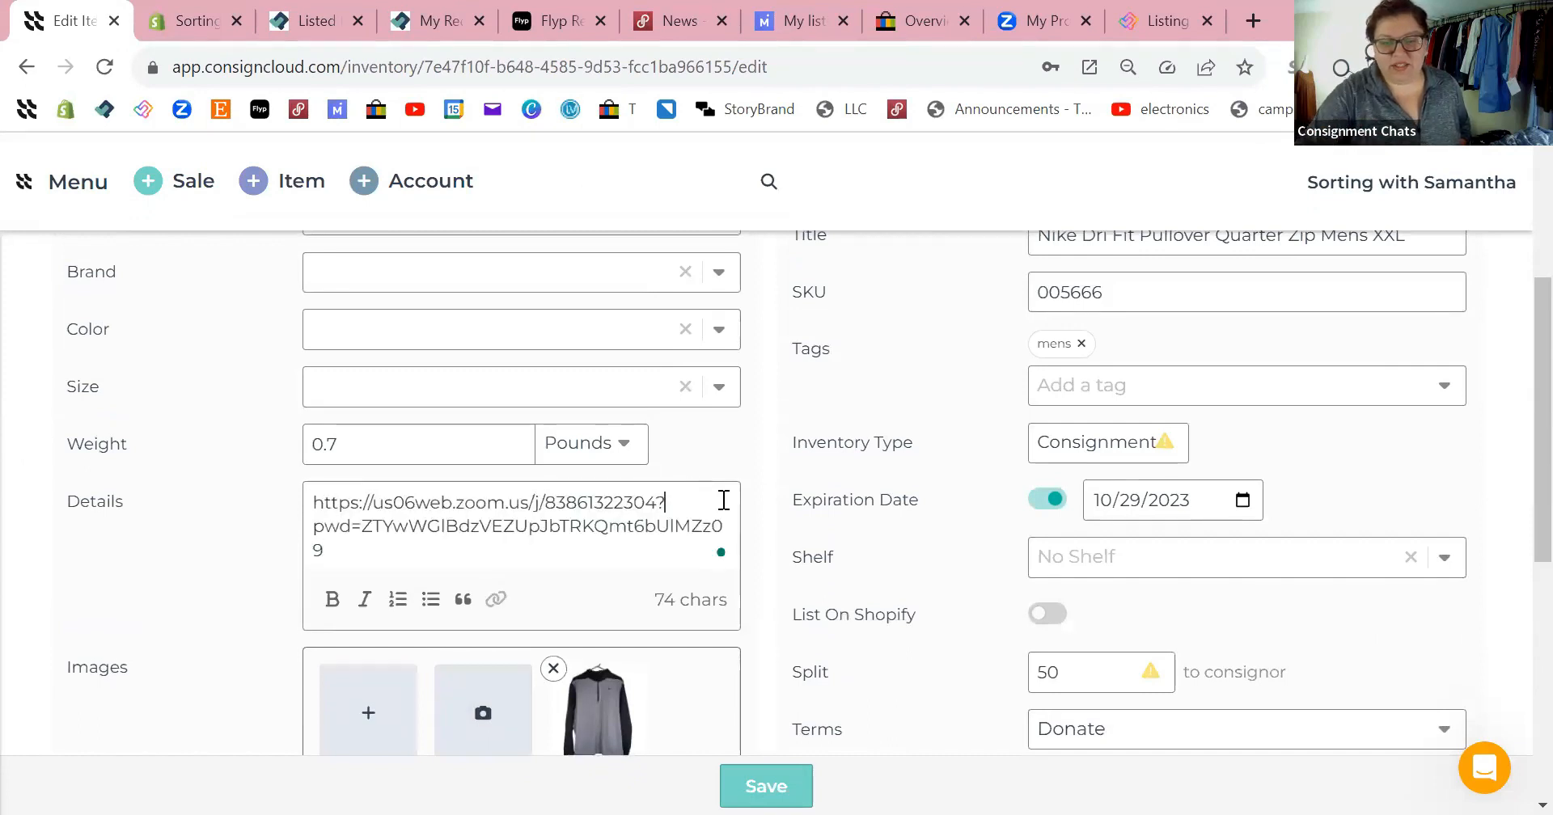
{"action": "key", "text": "ctrl+a"}
{"action": "key", "text": "BackSpace"}
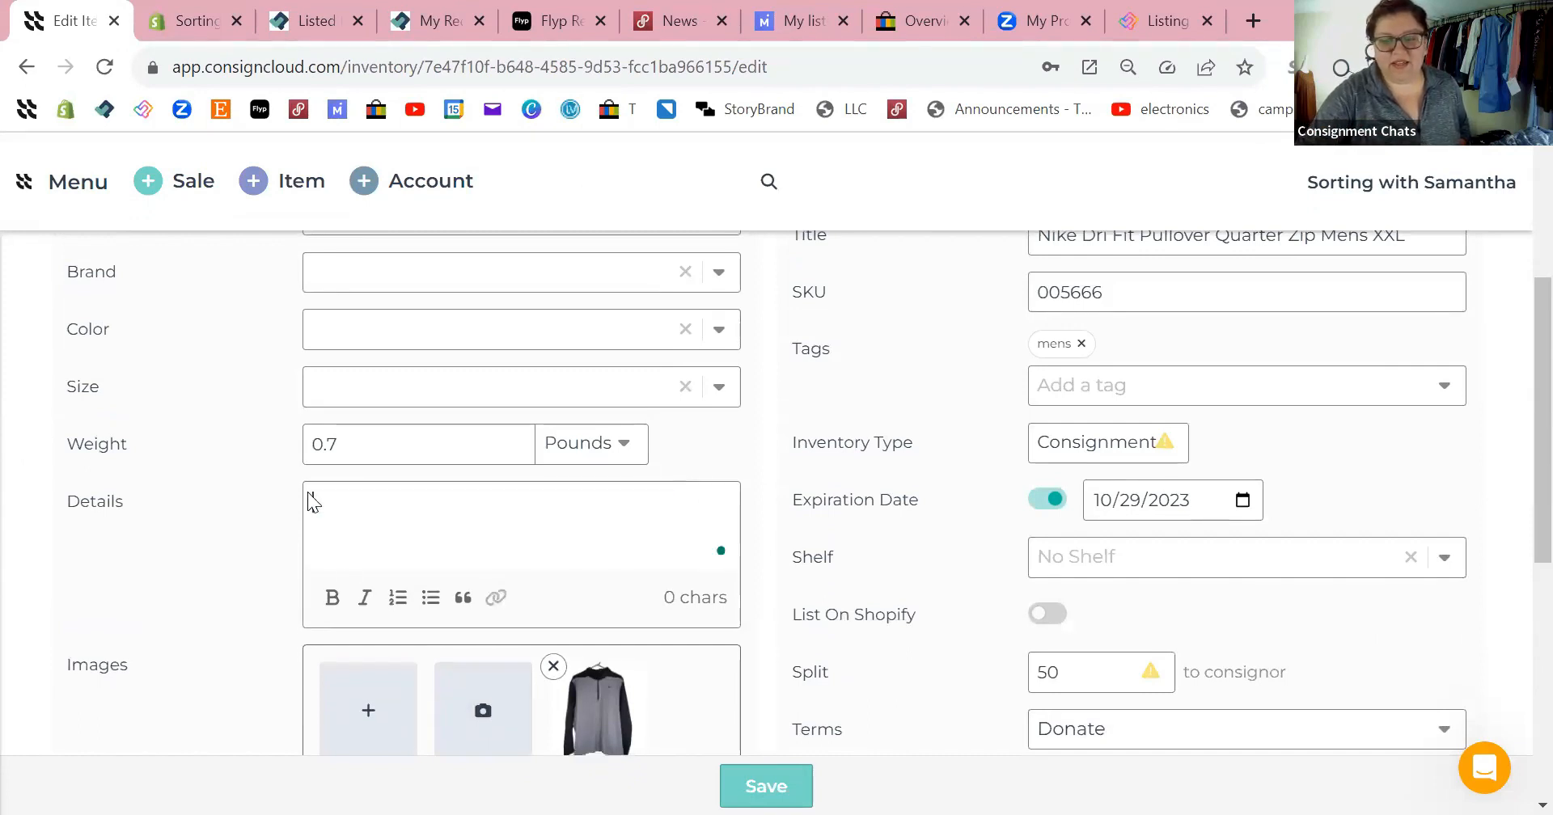
Step: Copy the item's description "Nike Dri Fit Pullover Quarter Zip Mens XXL" into the empty Details field
{"action": "scroll", "coordinate": [399, 446], "scroll_direction": "up", "scroll_amount": 2}
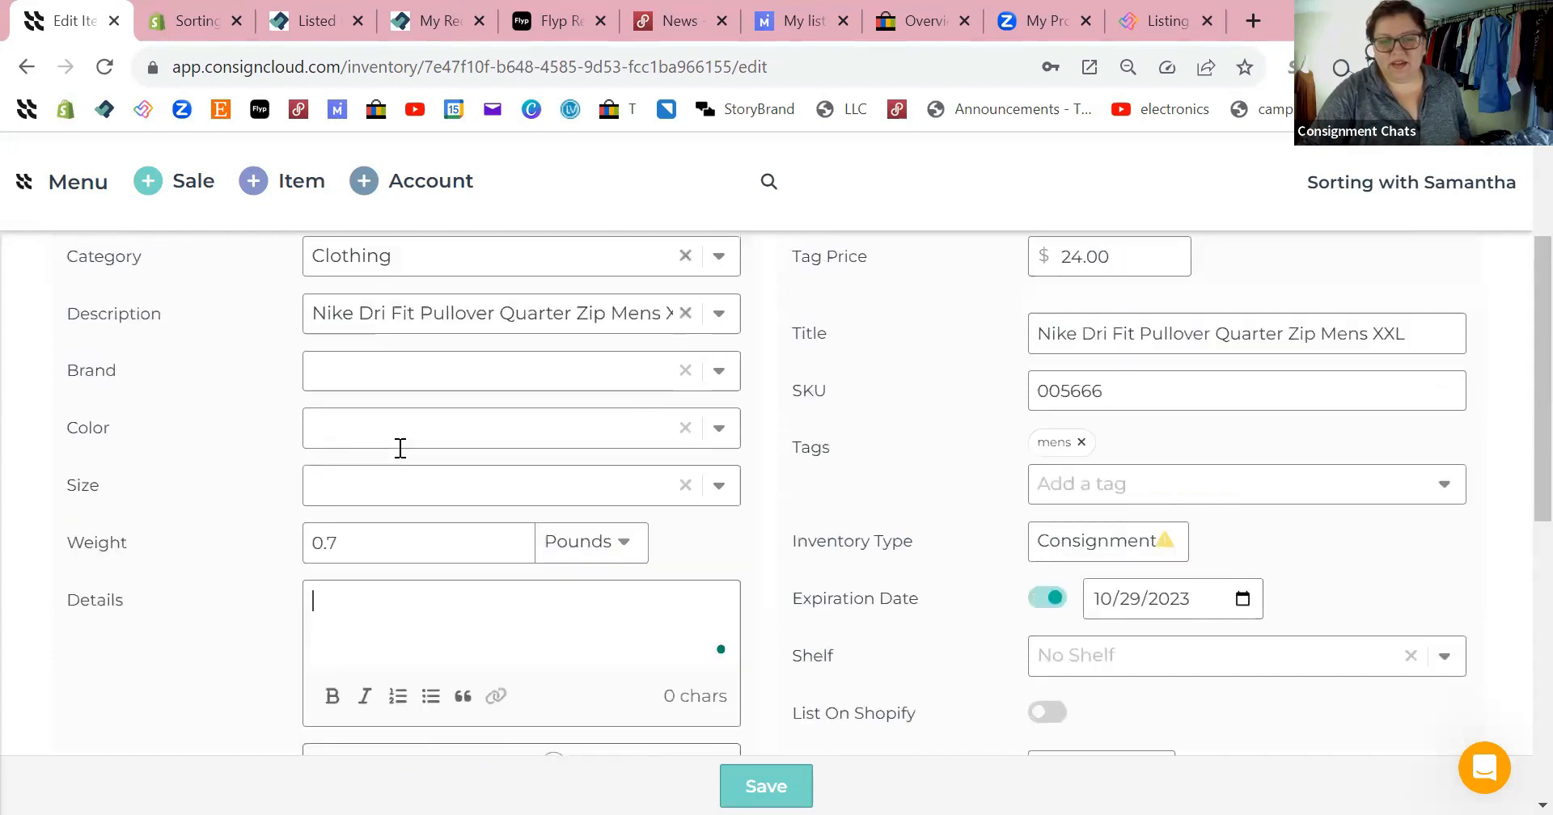
{"action": "double_click", "coordinate": [541, 315]}
{"action": "triple_click", "coordinate": [541, 317]}
{"action": "key", "text": "ctrl+c"}
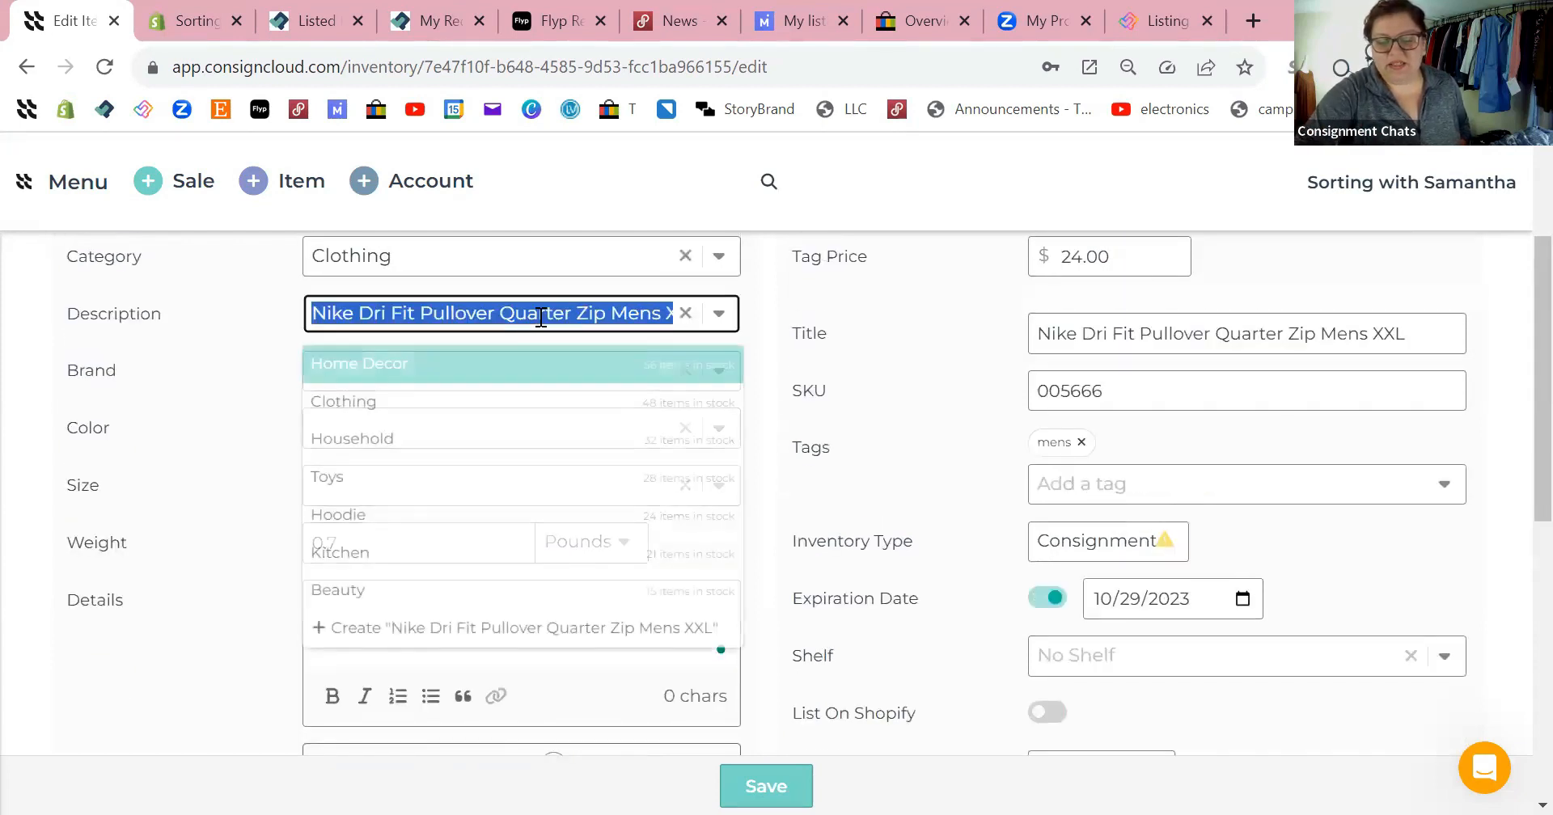
{"action": "left_click", "coordinate": [857, 424]}
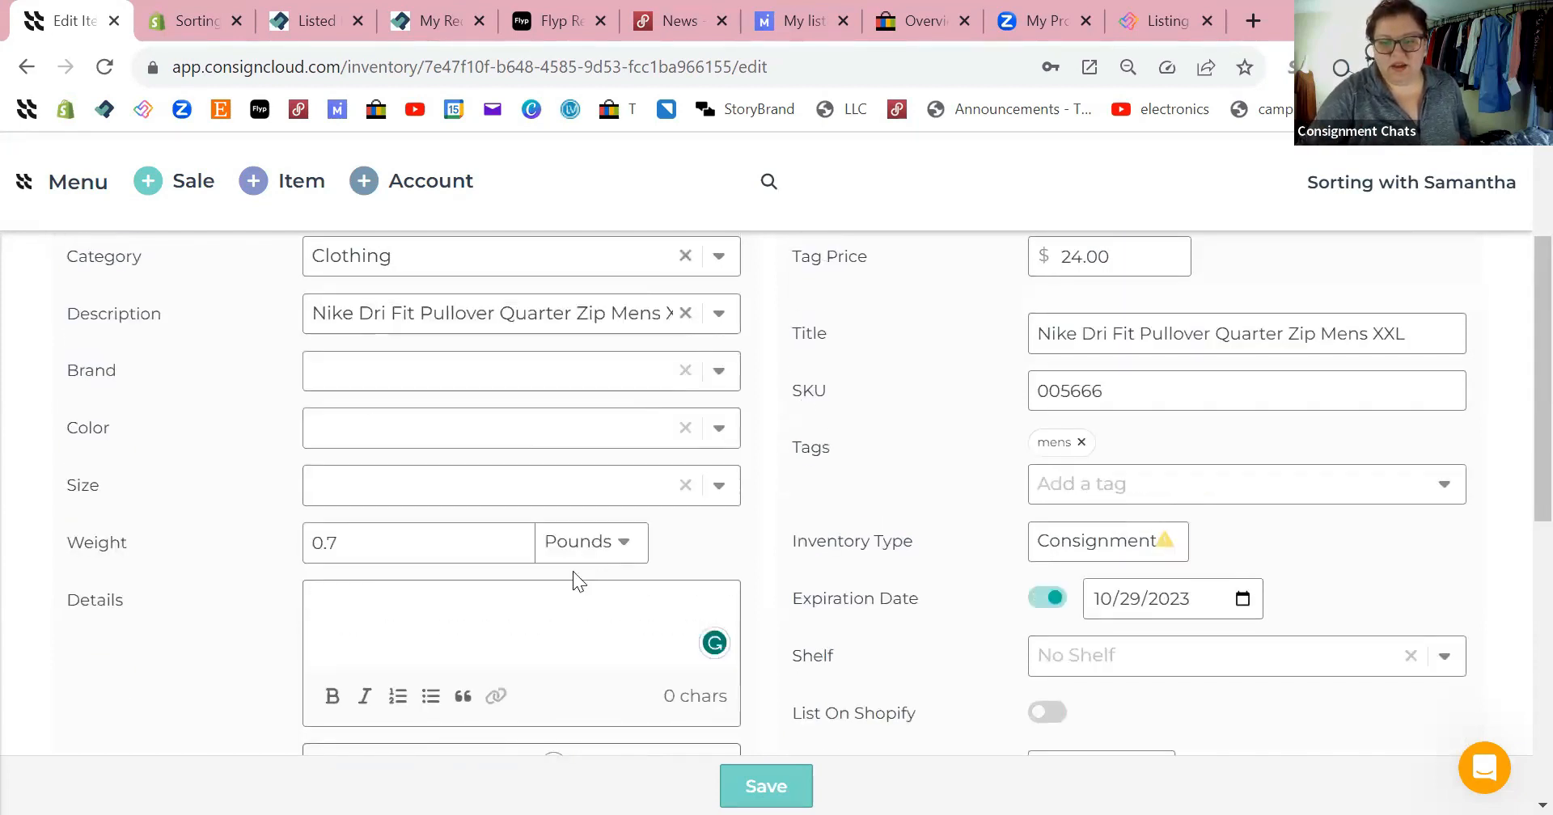
{"action": "left_click", "coordinate": [550, 599]}
{"action": "key", "text": "ctrl+v"}
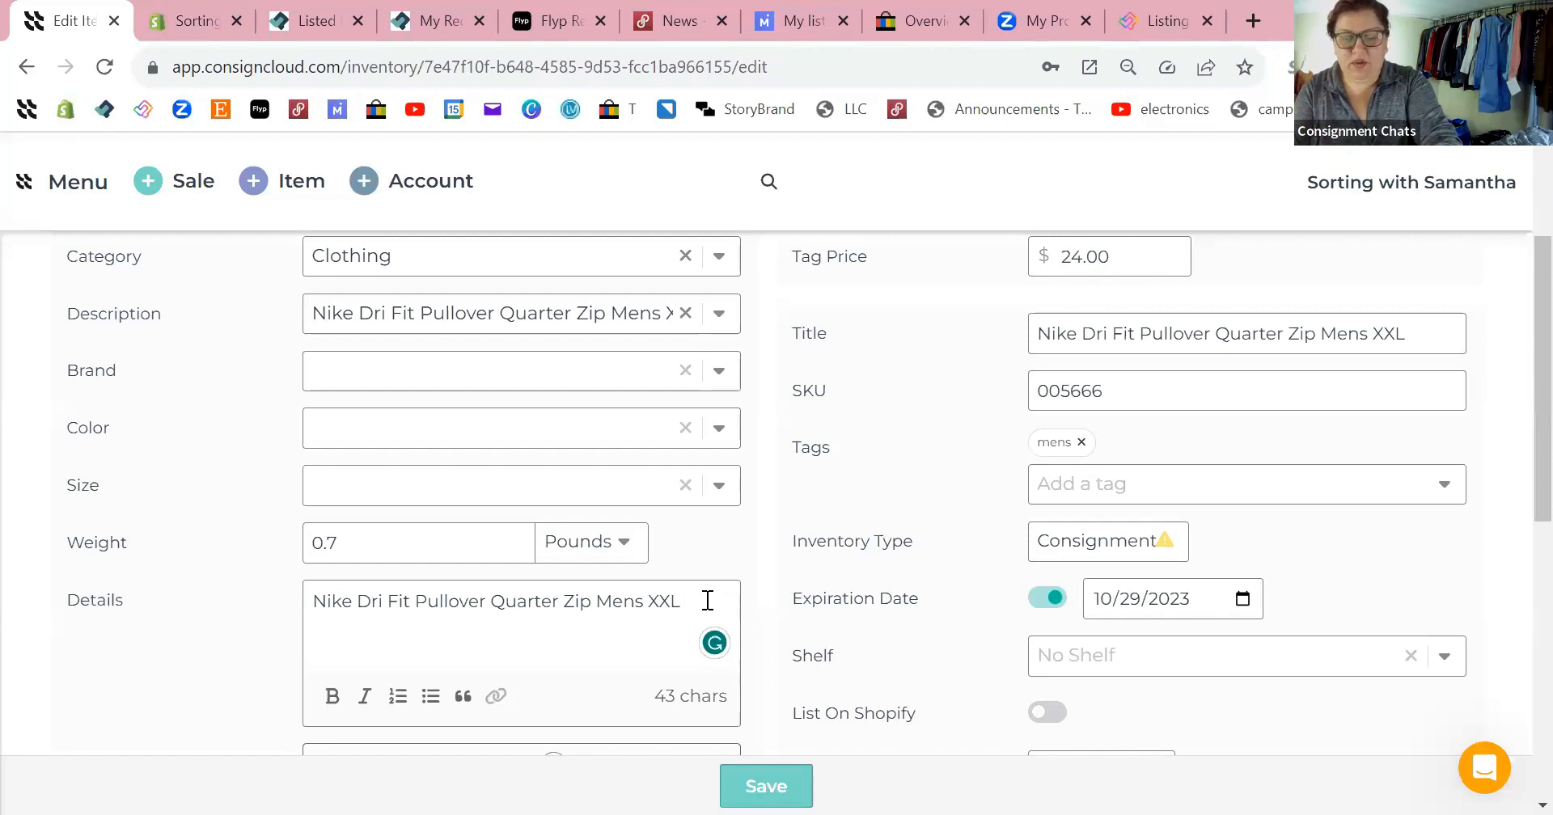
Step: Append "Gray Black Collar Long Sleeve Fall" to the product name in the Details text
{"action": "type", "text": "Gray "}
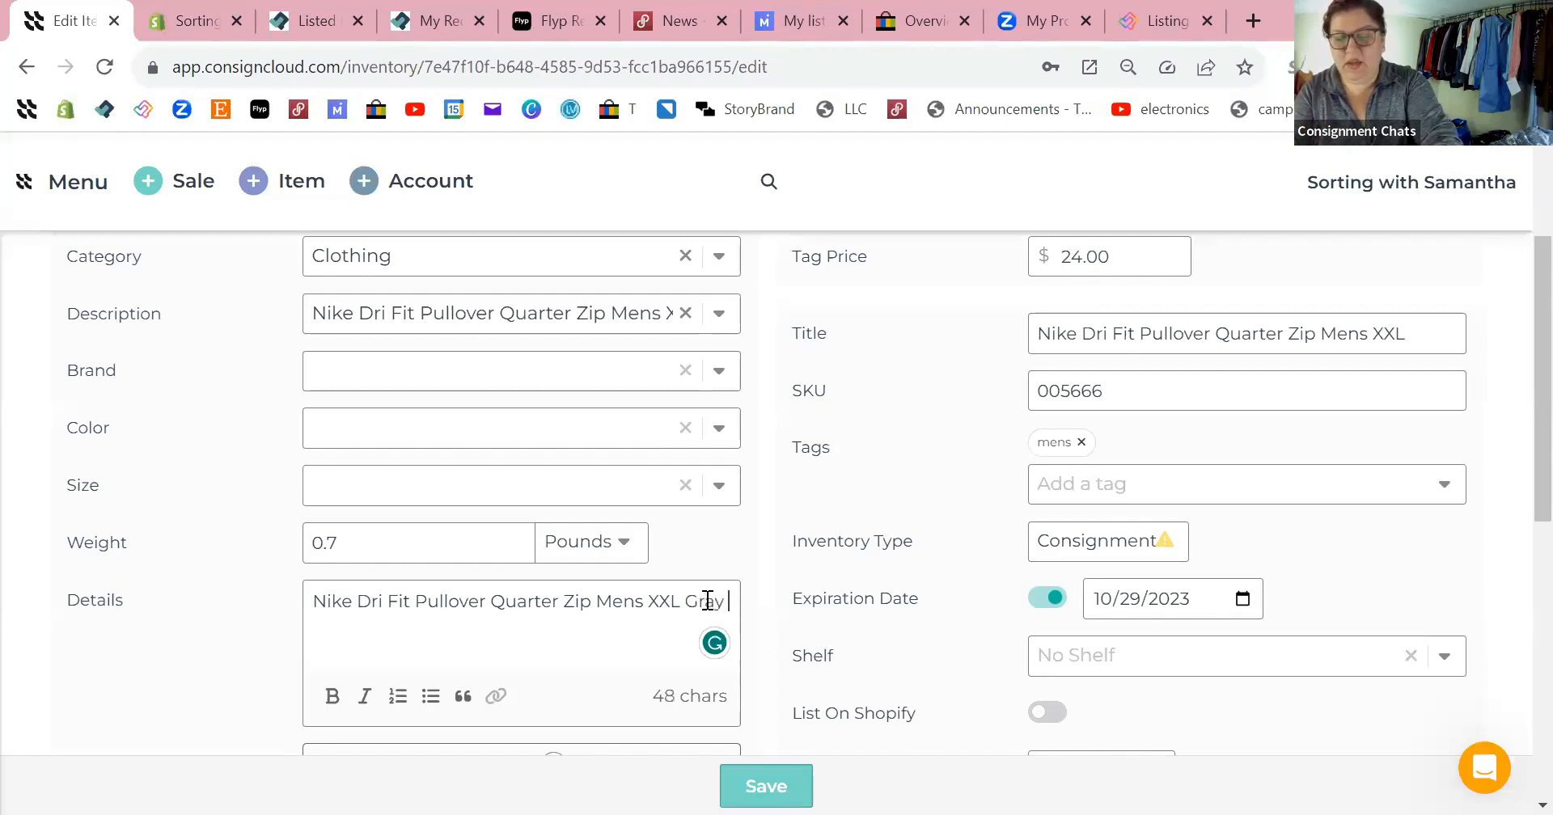
{"action": "type", "text": "Balck"}
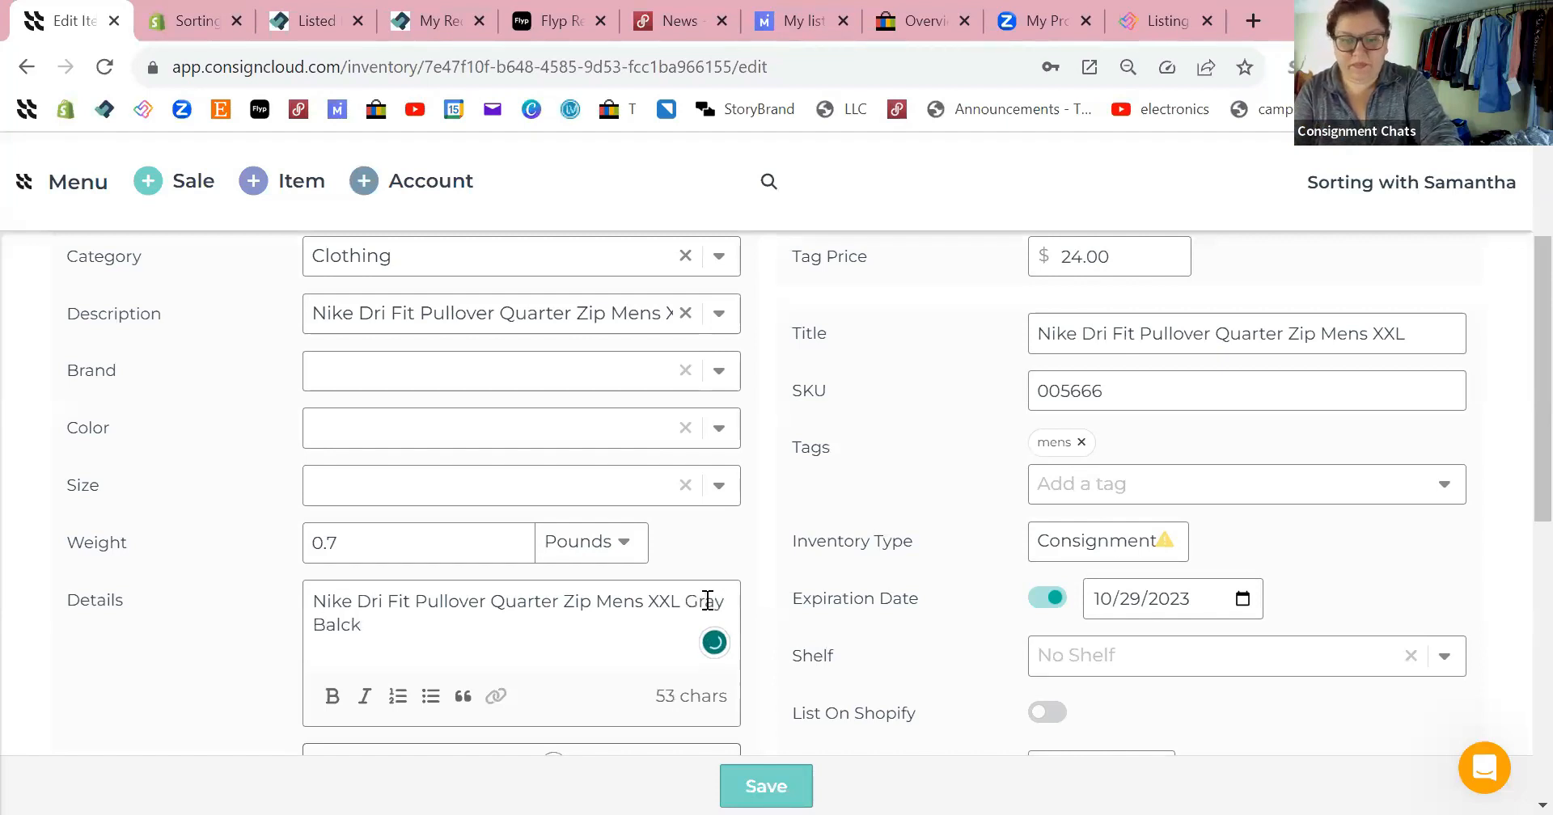
{"action": "key", "text": "BackSpace"}
{"action": "key", "text": "BackSpace"}
{"action": "key", "text": "BackSpace"}
{"action": "key", "text": "BackSpace"}
{"action": "type", "text": "lack Coll"}
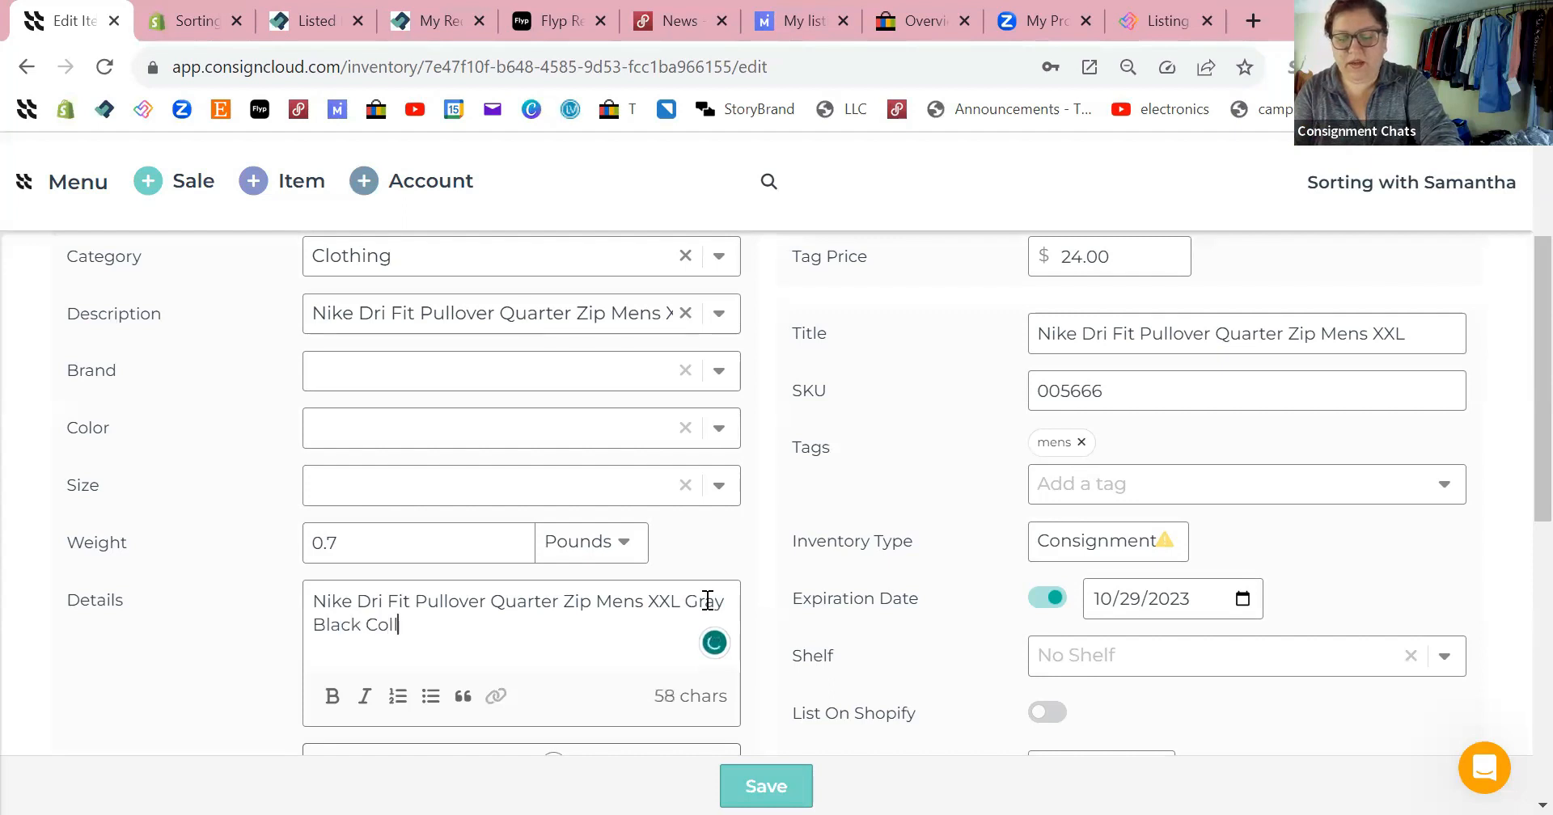
{"action": "type", "text": "ar Long Sle"}
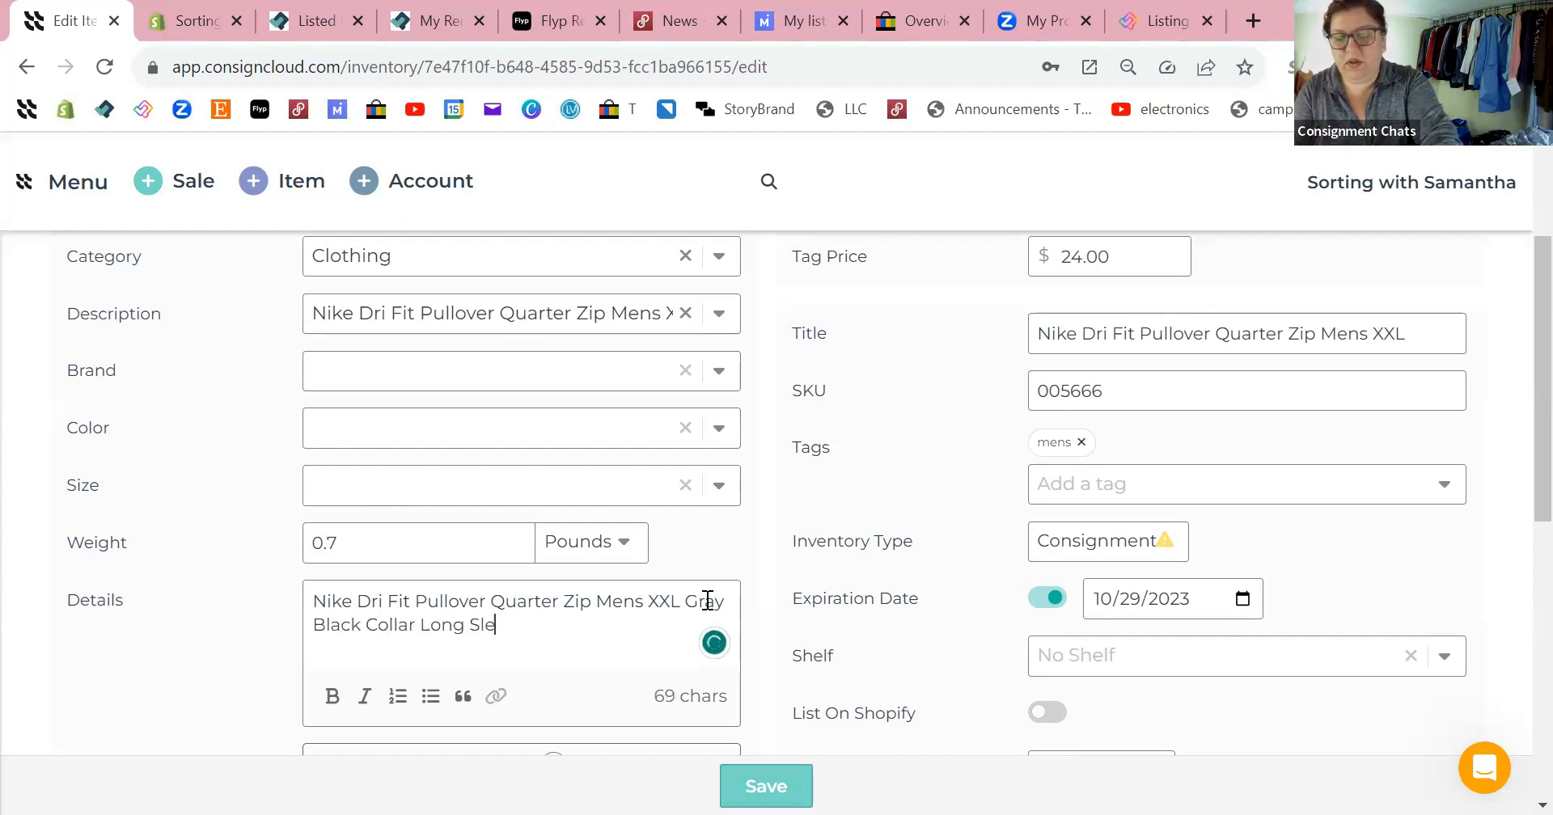
{"action": "type", "text": "eve"}
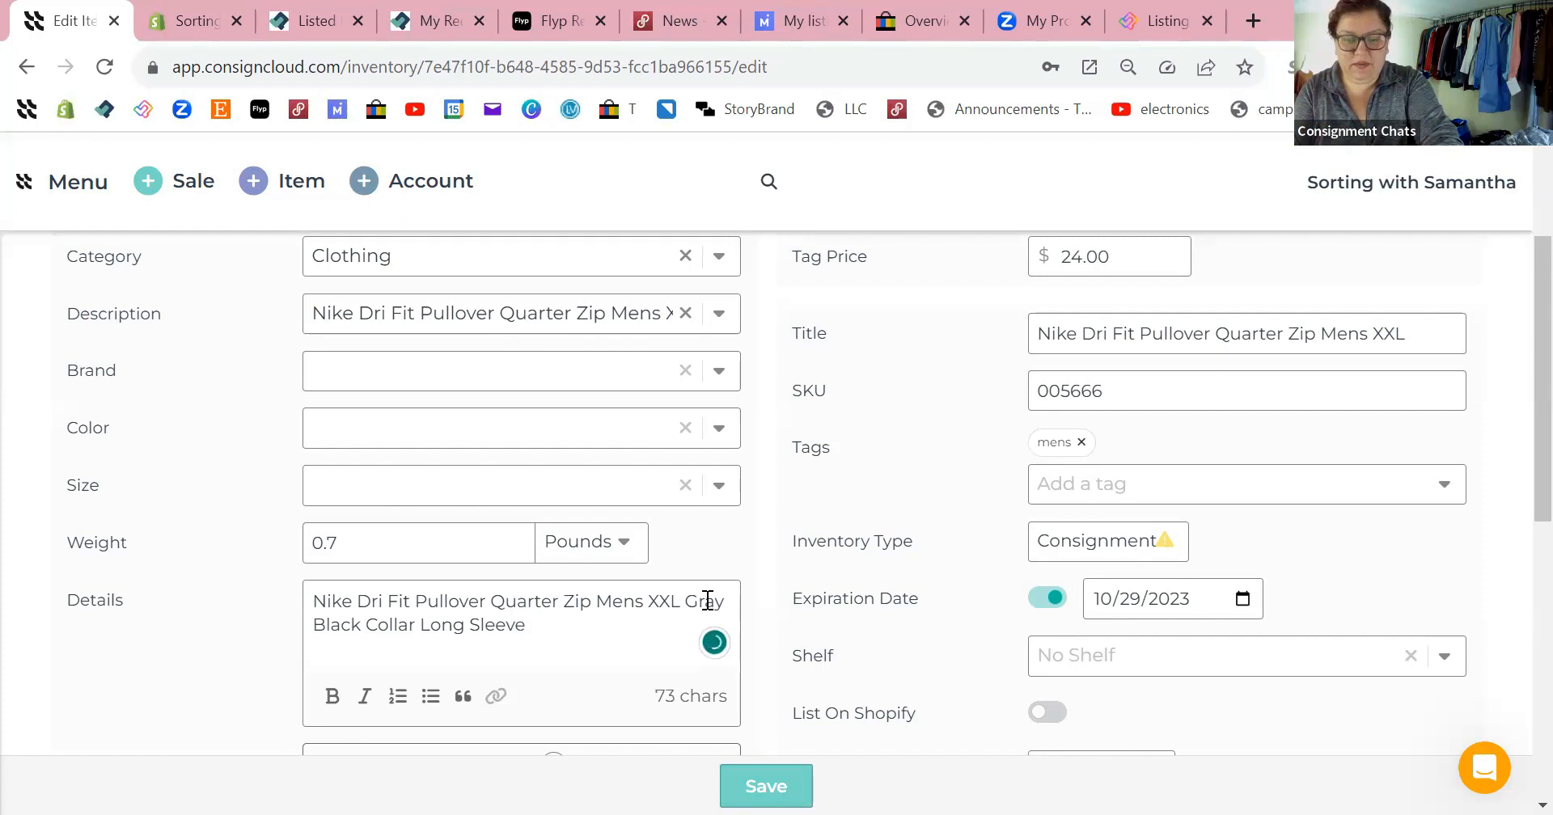
{"action": "type", "text": " Fall"}
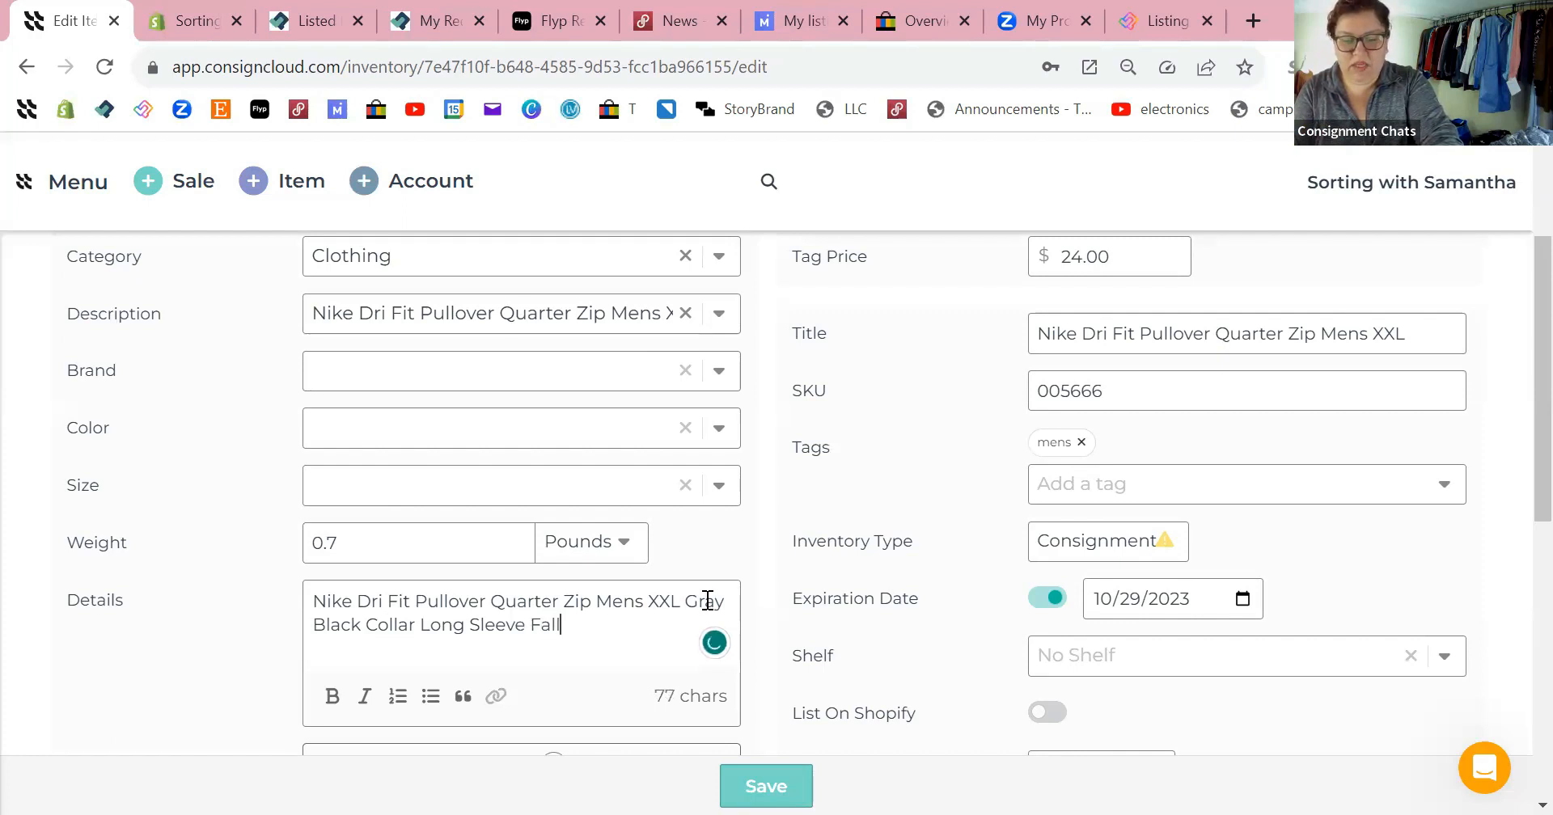
Step: Add a separate paragraph below reading "Meaurements in the photos for best fit." to the Details text
{"action": "key", "text": "Return"}
{"action": "key", "text": "Return"}
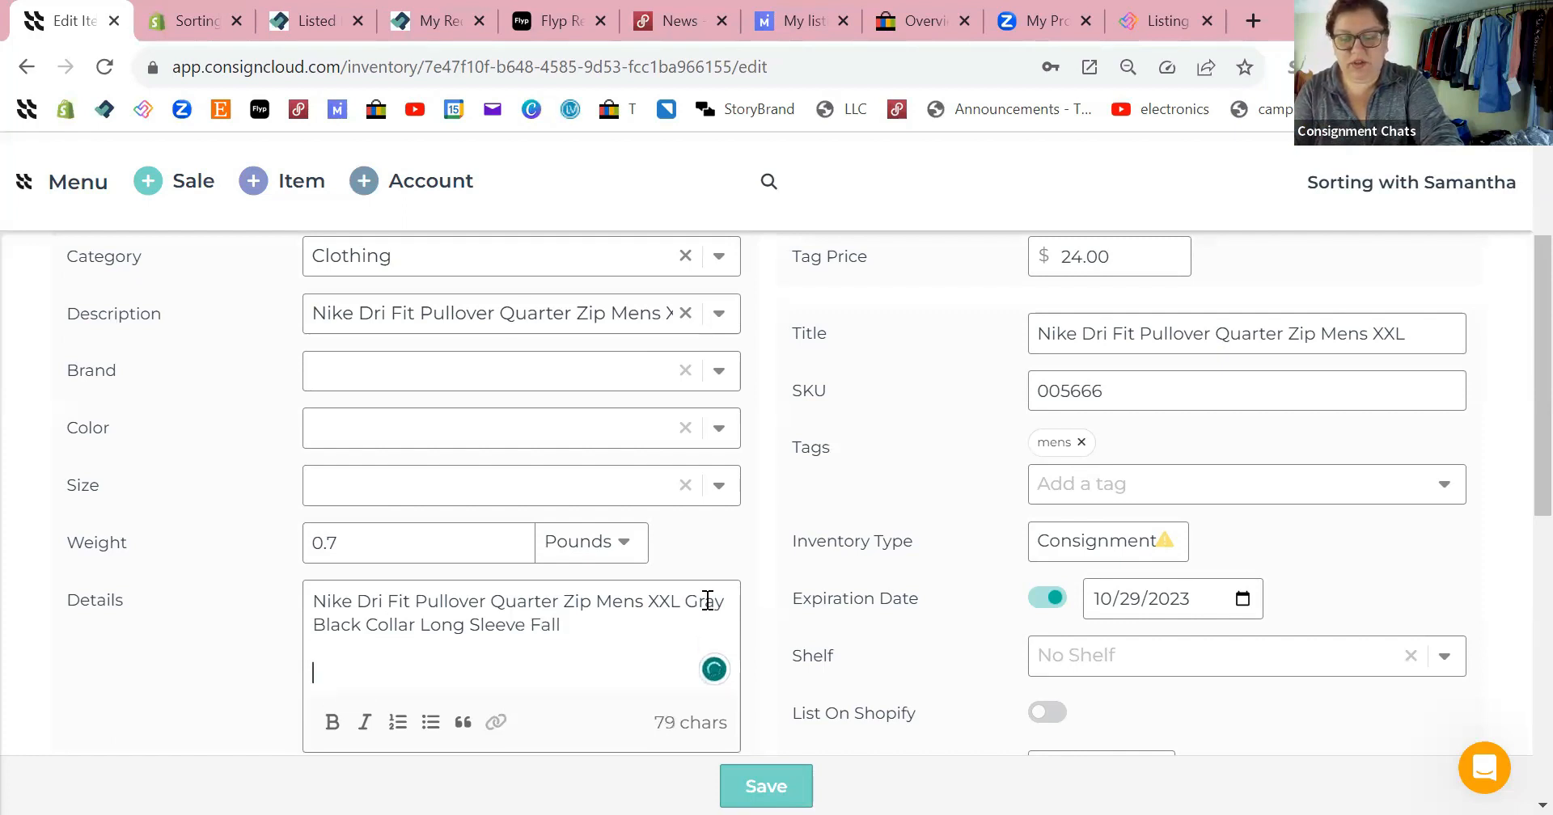
{"action": "type", "text": "Meaurement"}
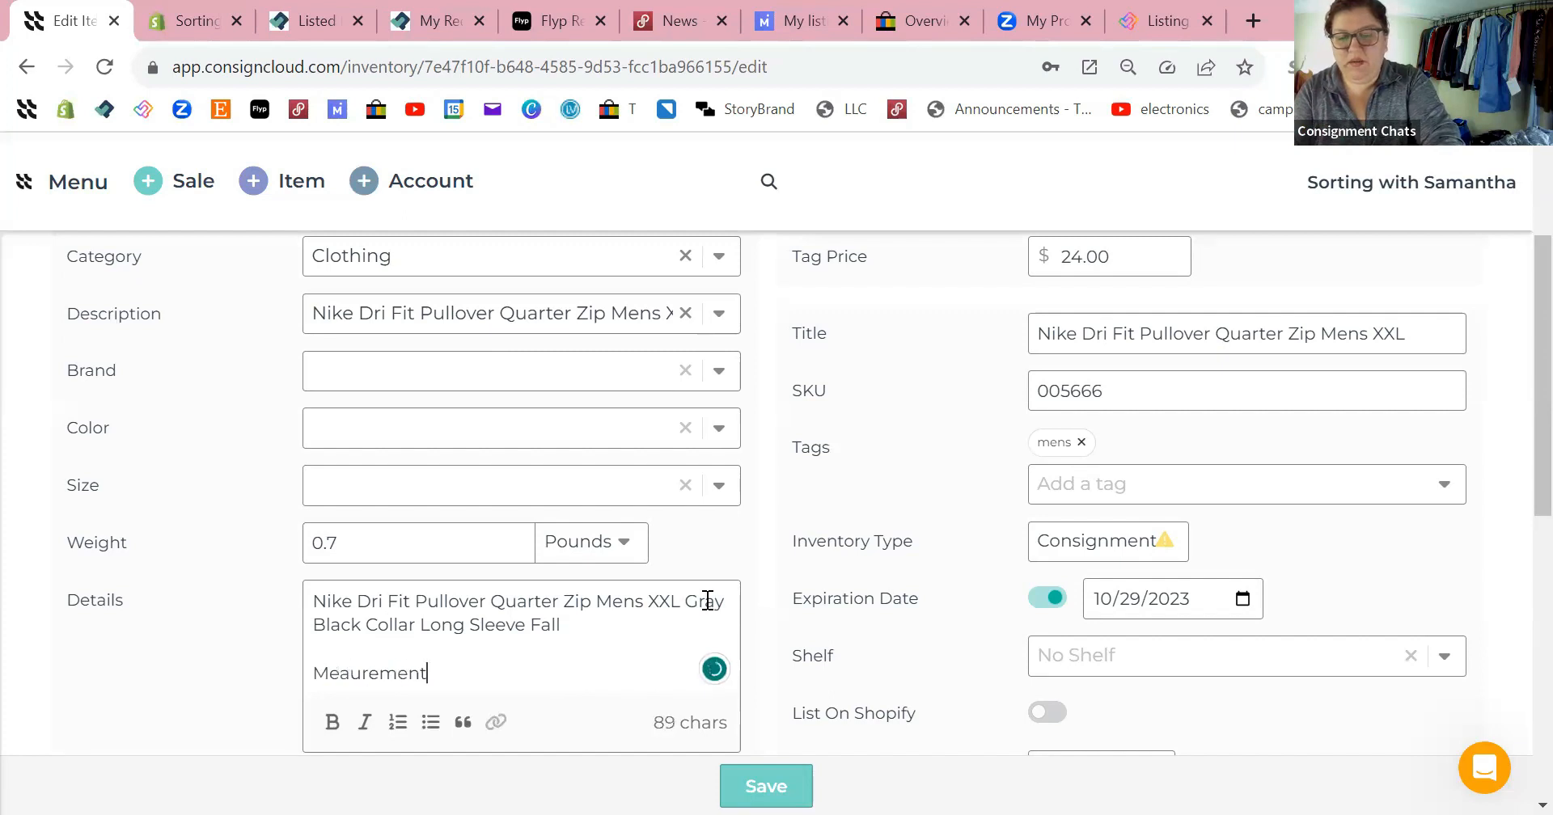
{"action": "type", "text": "s in the phto"}
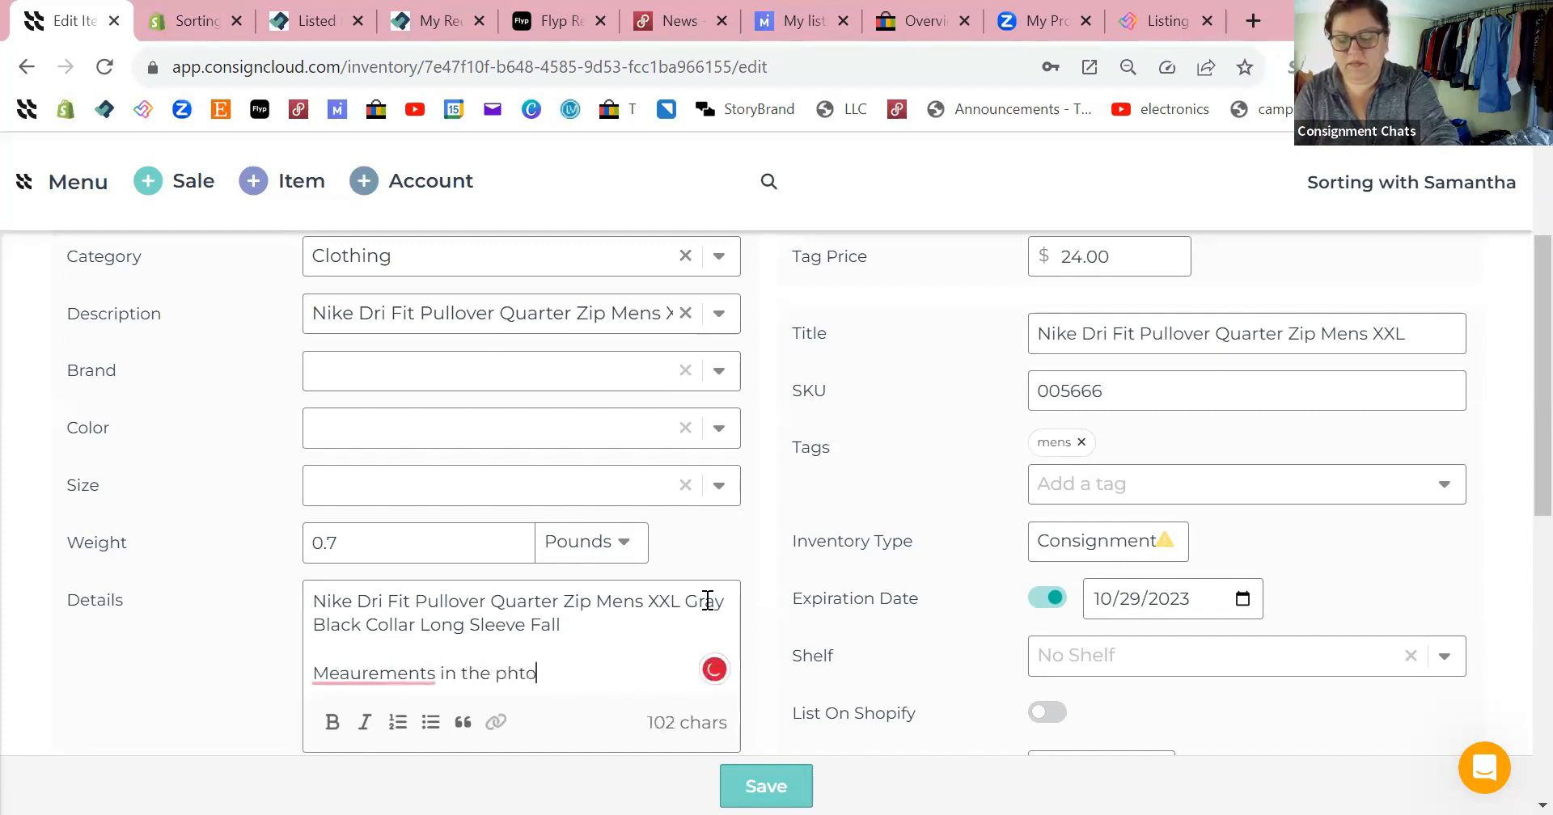
{"action": "key", "text": "BackSpace"}
{"action": "key", "text": "BackSpace"}
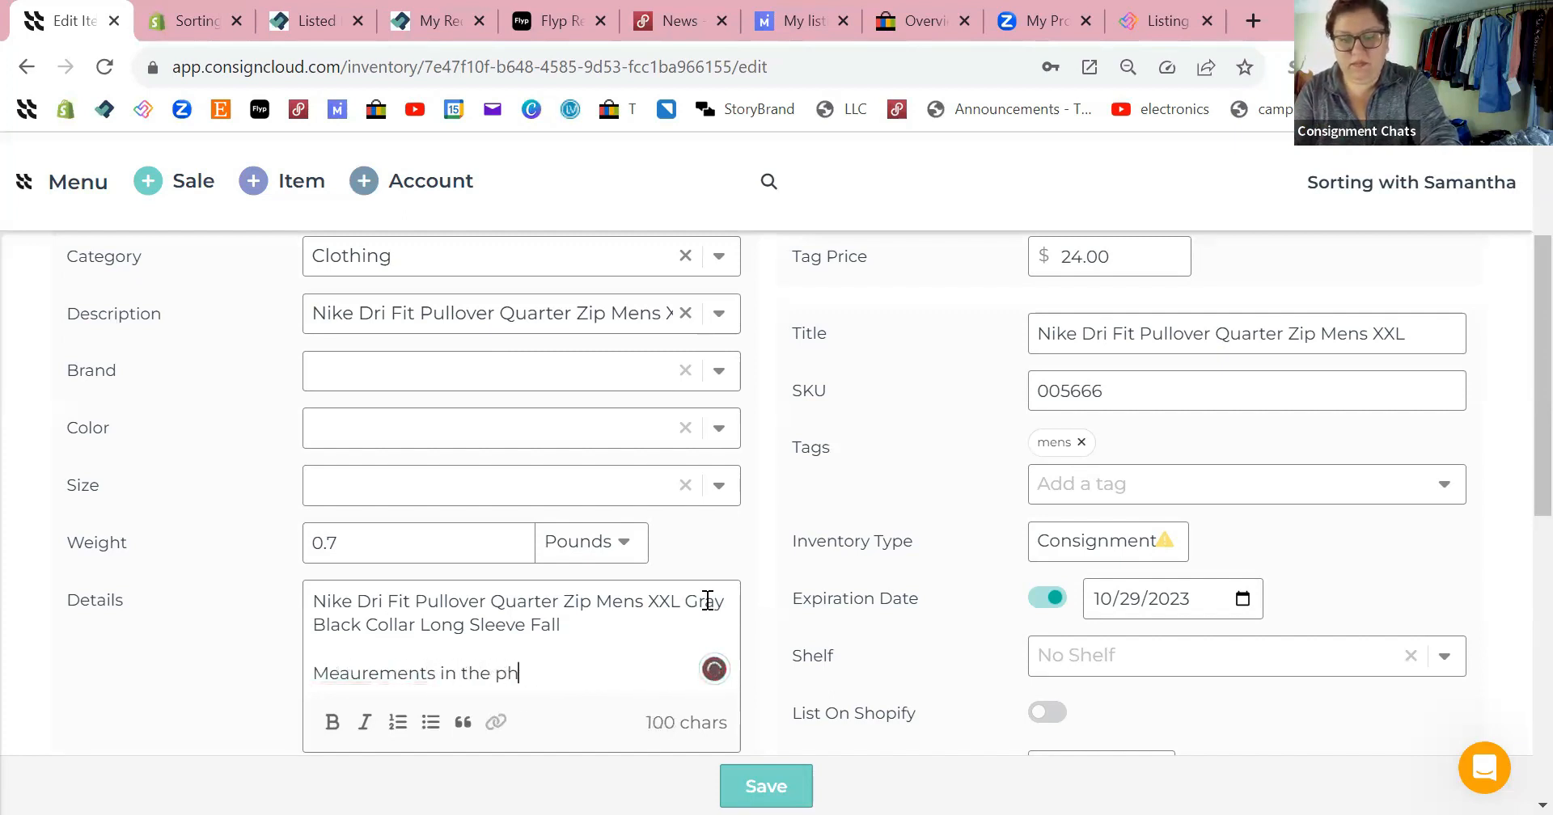
{"action": "type", "text": "otos f"}
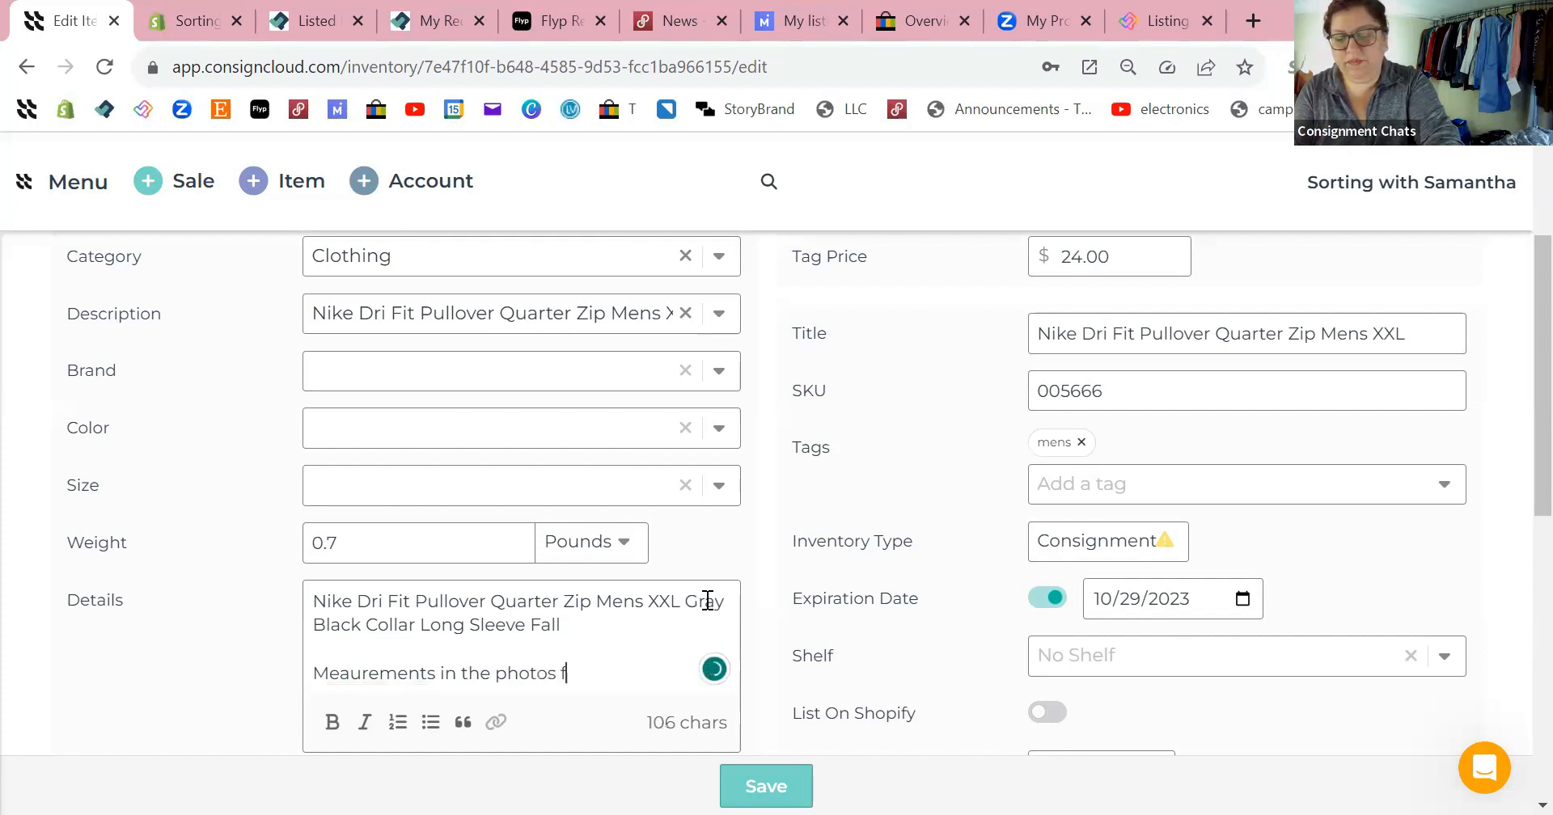
{"action": "type", "text": "or best "}
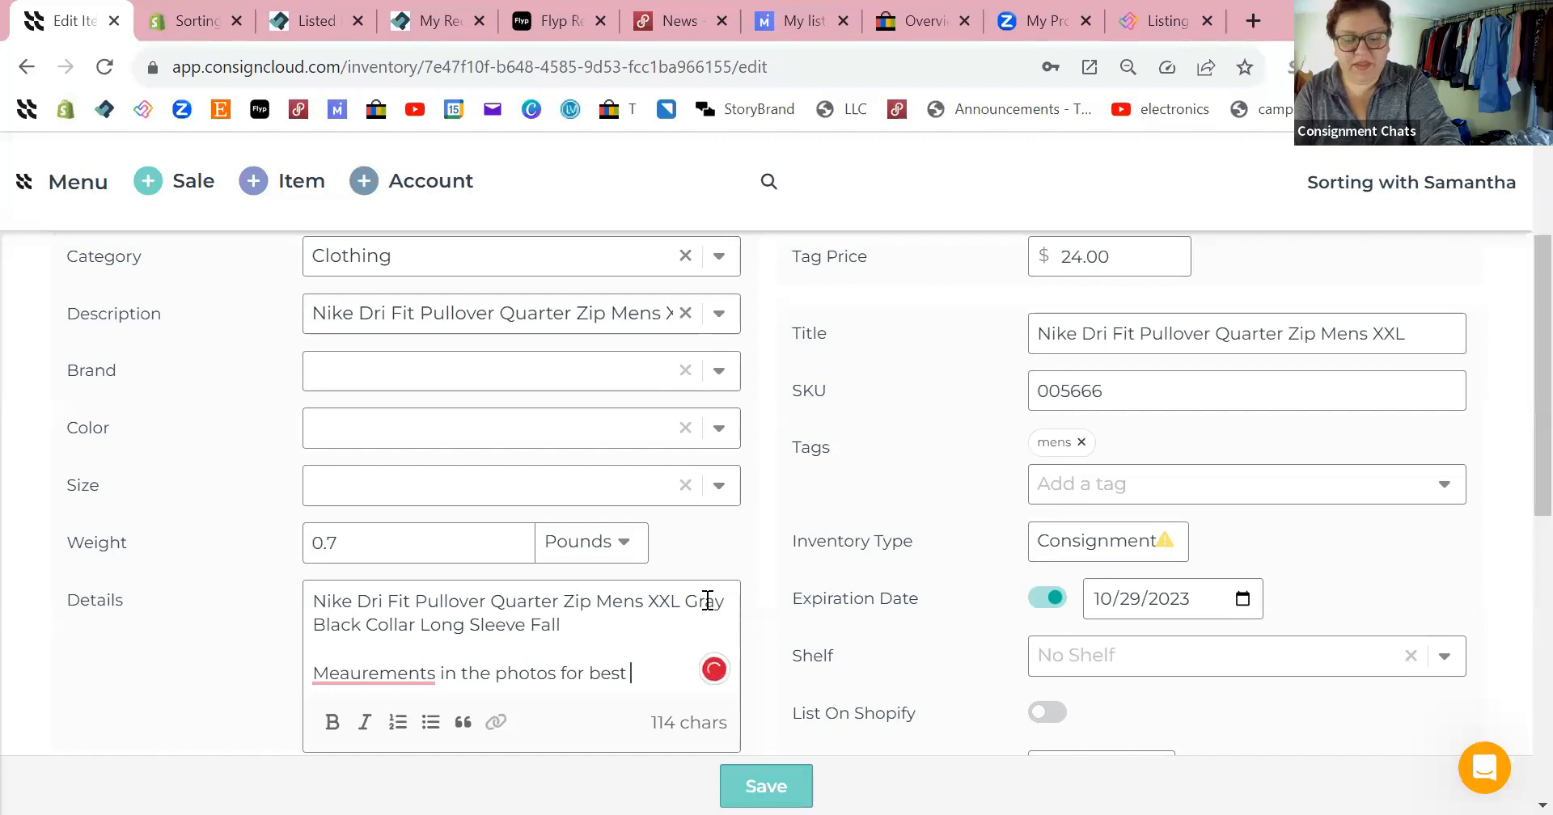
{"action": "type", "text": "fit."}
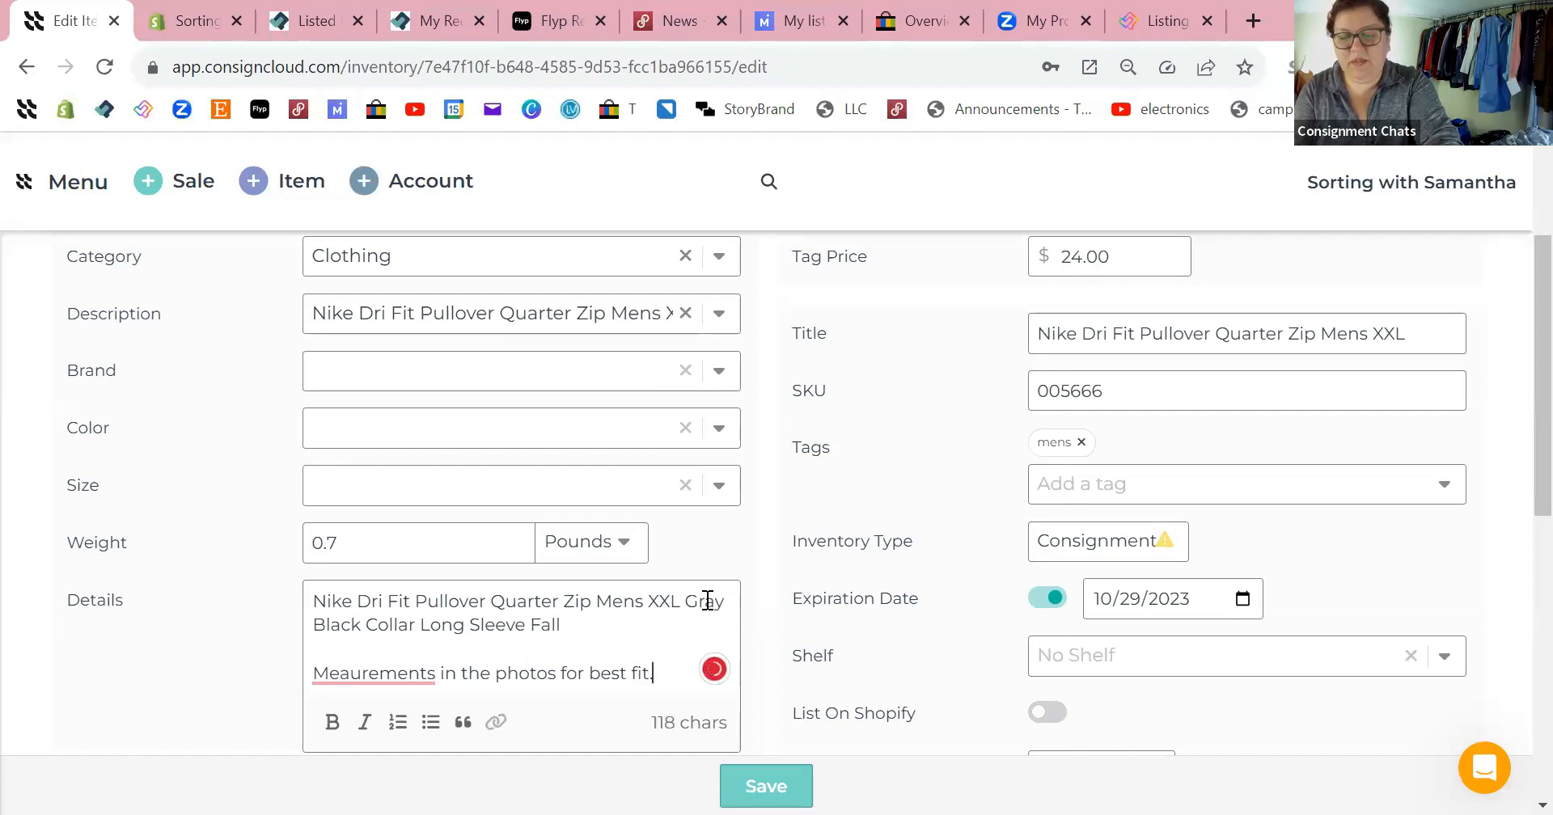
Step: Try to correct the misspelled word "Meaurements" to "Measurements" in the Details text
{"action": "mouse_move", "coordinate": [356, 676]}
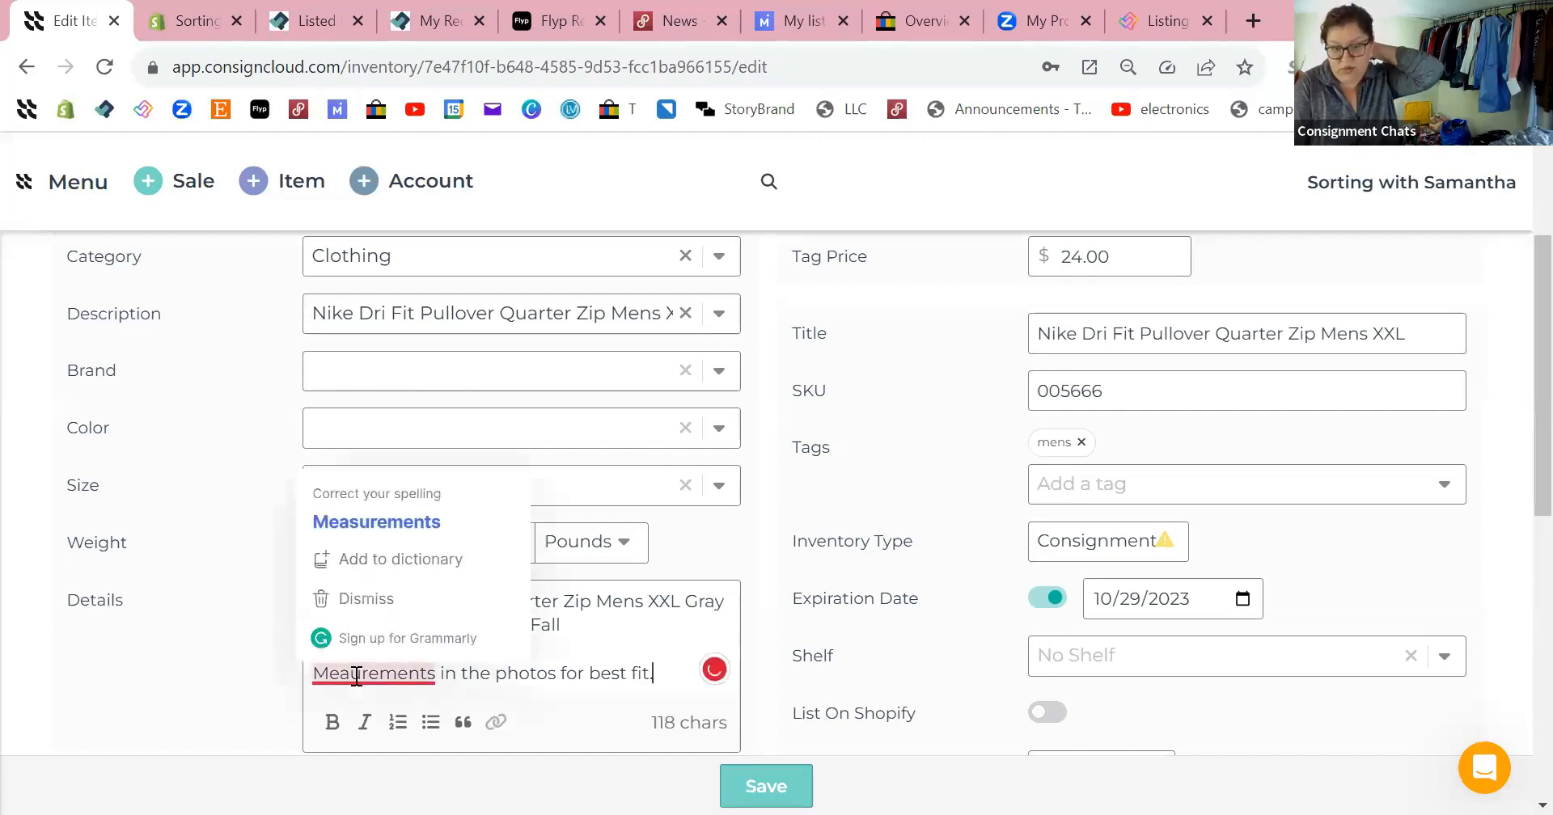
{"action": "left_click", "coordinate": [382, 525]}
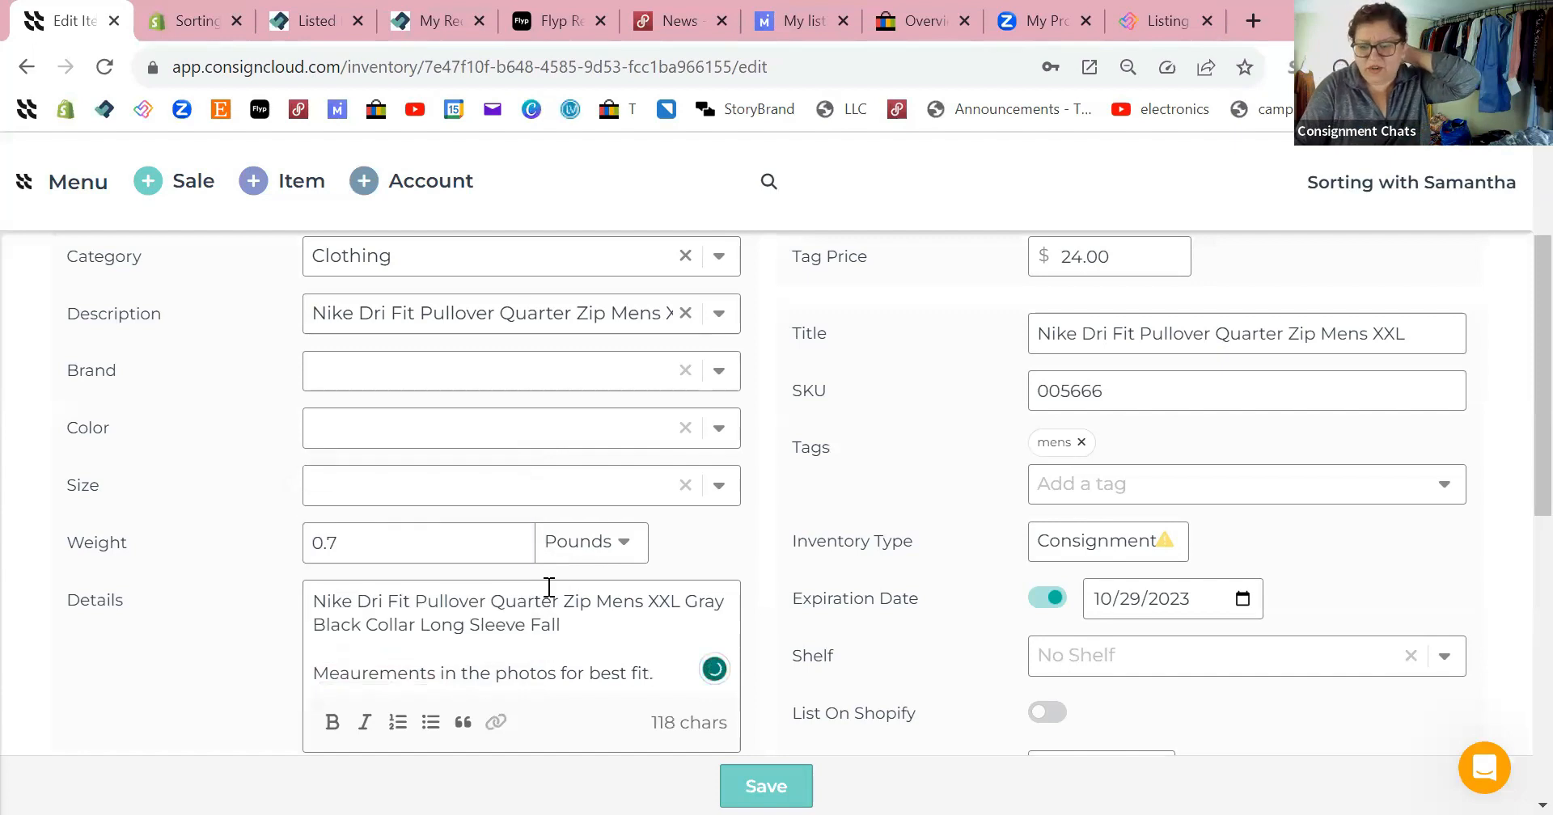
{"action": "left_click", "coordinate": [664, 672]}
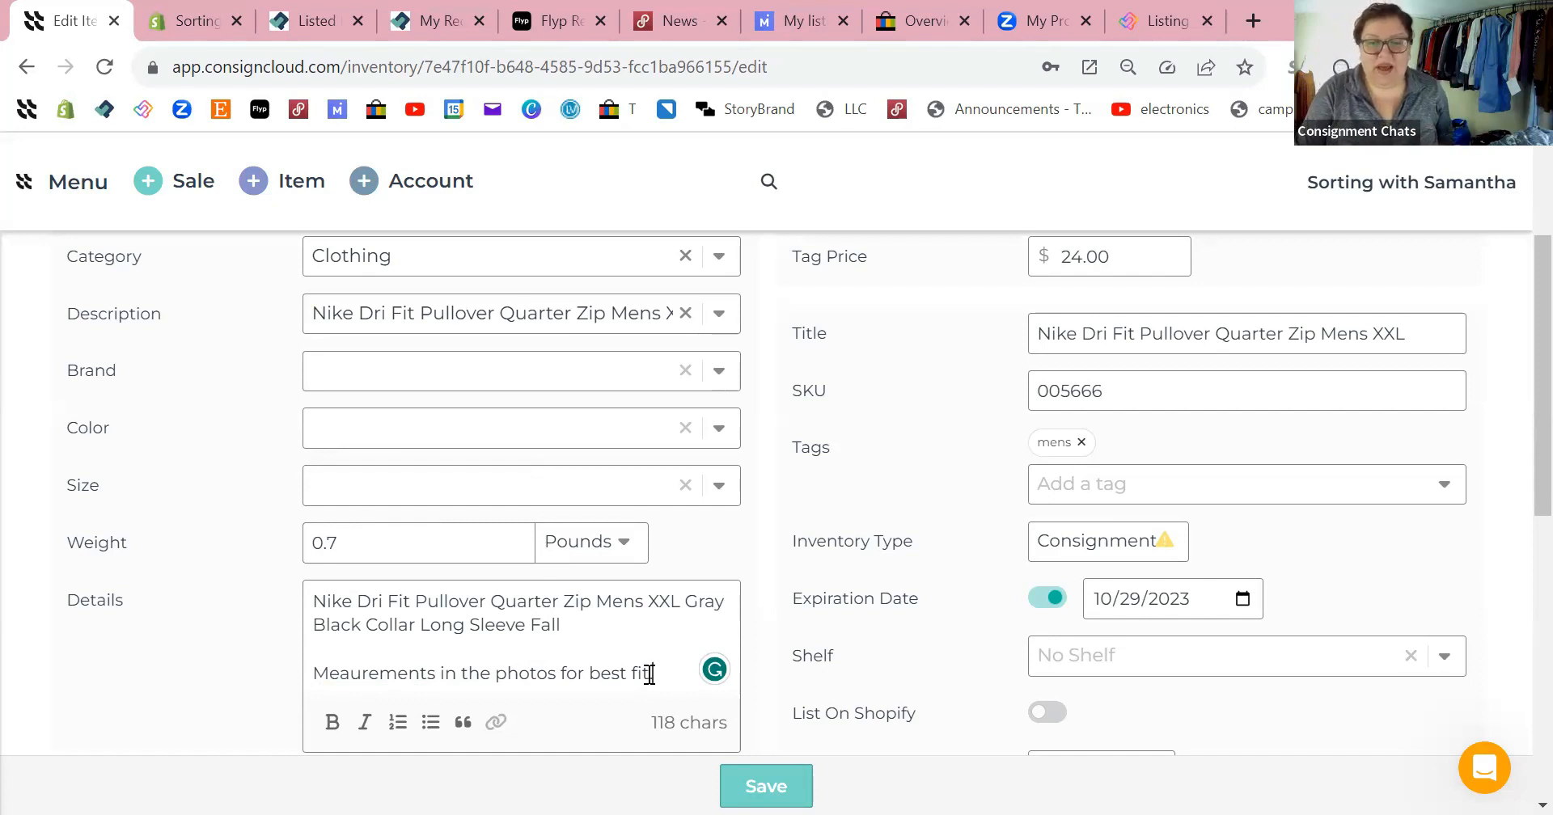
{"action": "scroll", "coordinate": [650, 674], "scroll_direction": "down", "scroll_amount": 3}
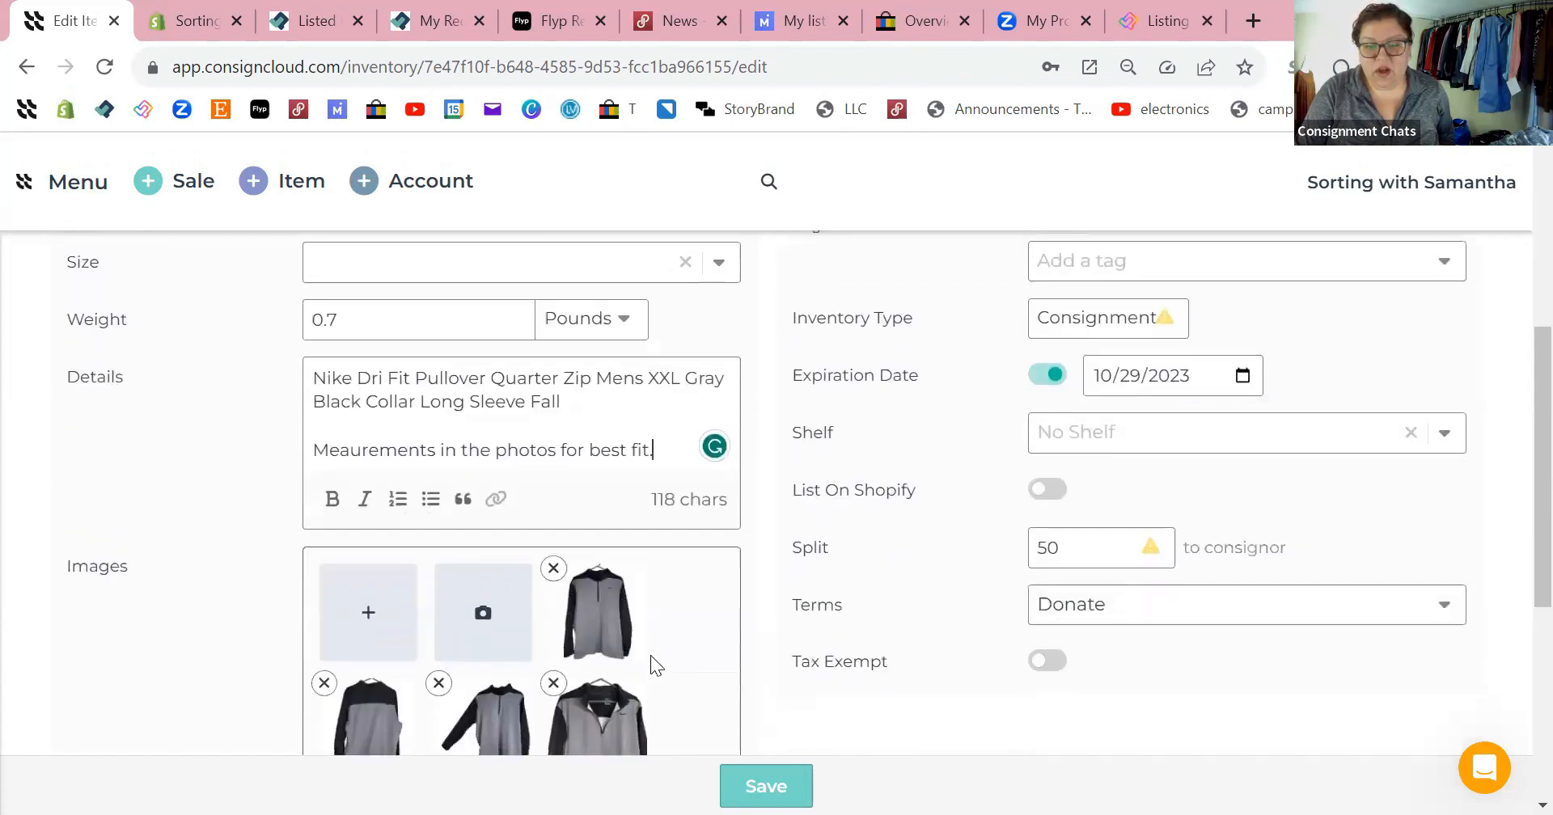
{"action": "left_click", "coordinate": [465, 624]}
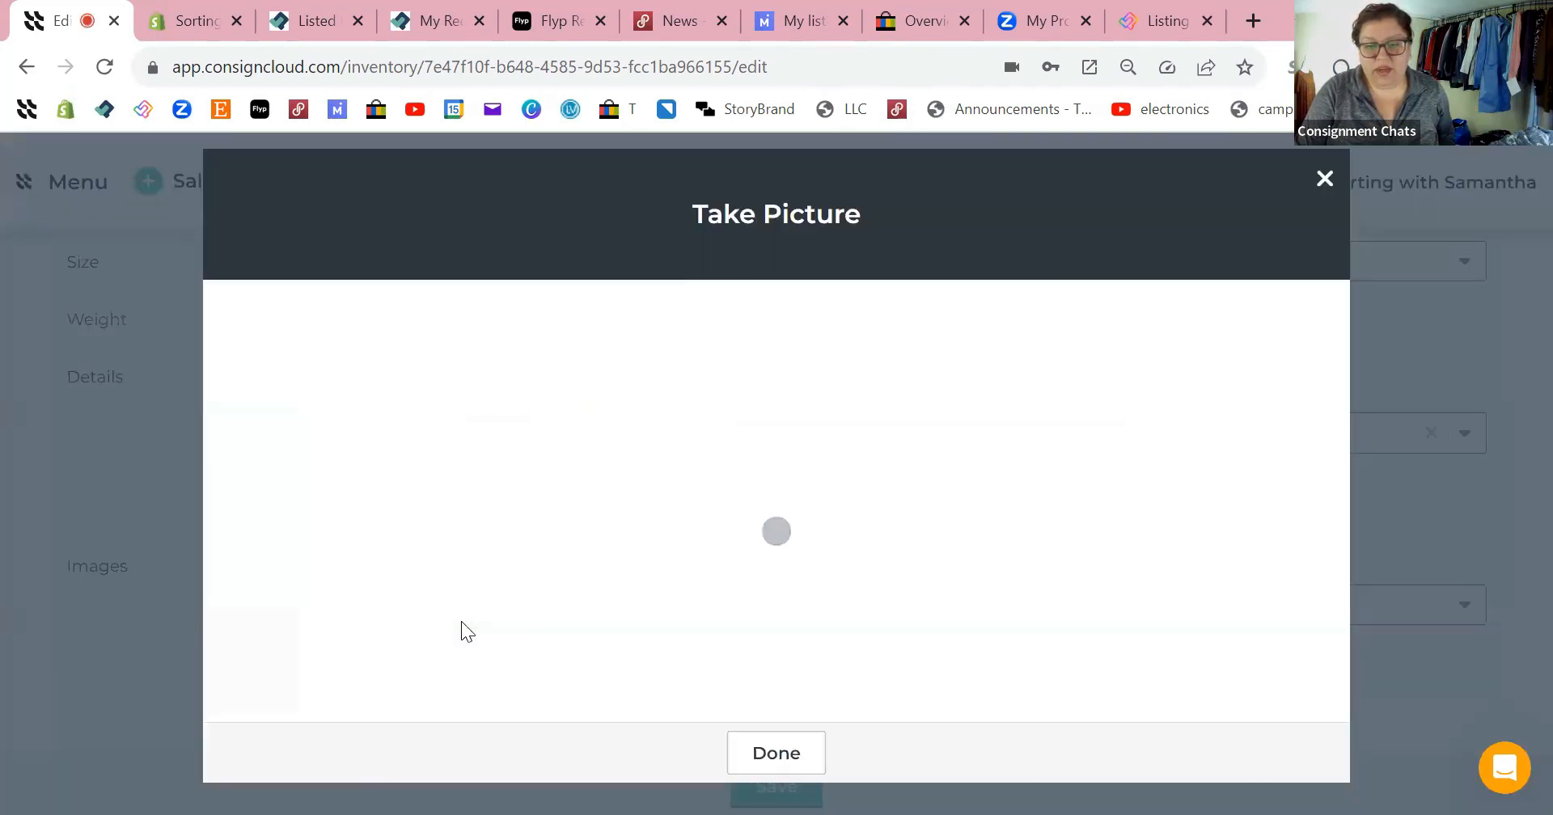
{"action": "left_click", "coordinate": [774, 414]}
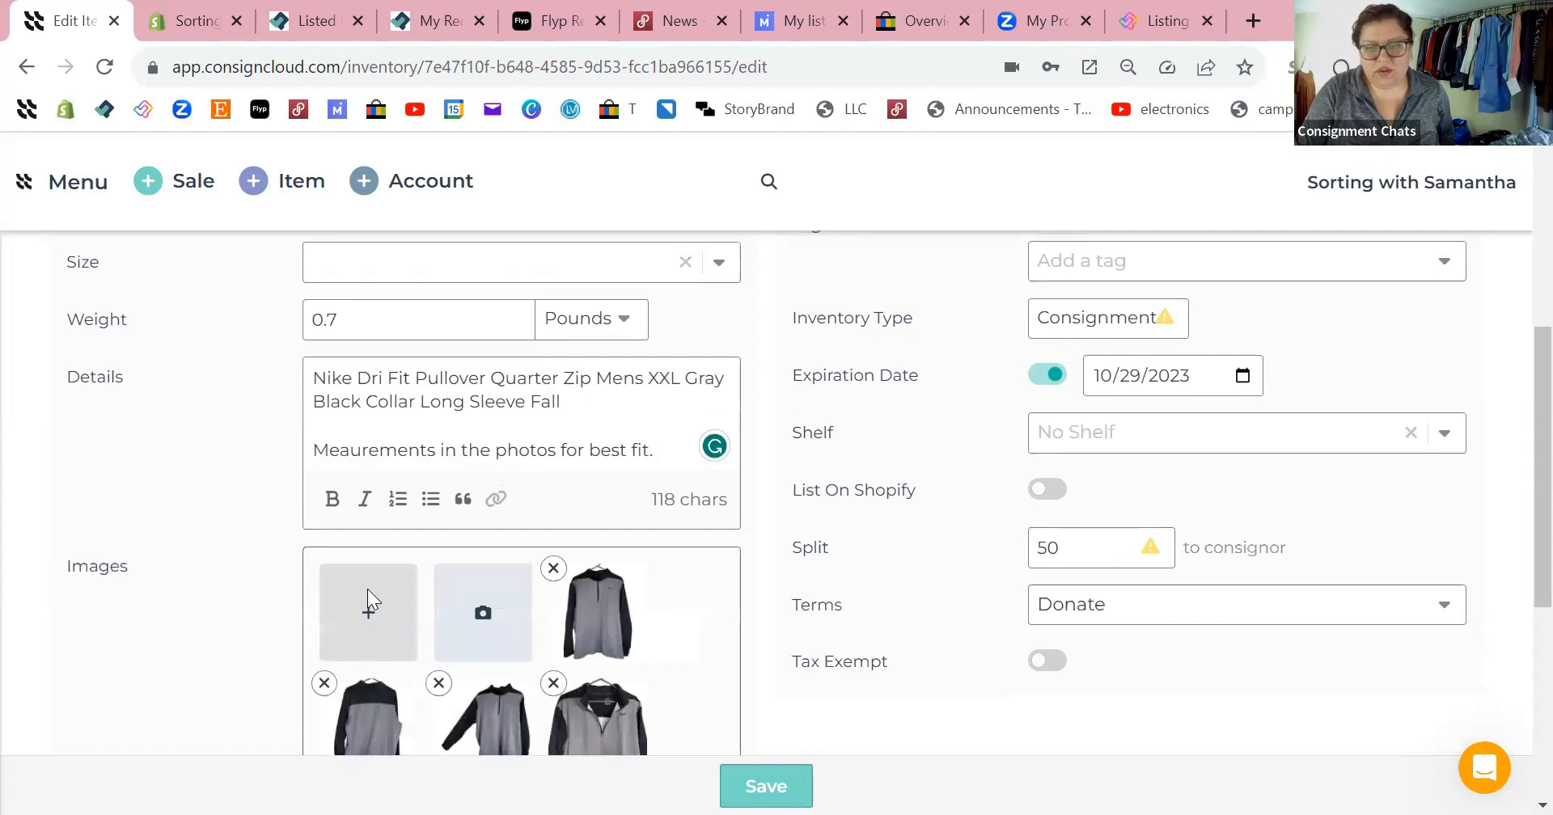
Step: Upload the photo 20230918_124510 from the Downloads folder to the item's images
{"action": "left_click", "coordinate": [368, 602]}
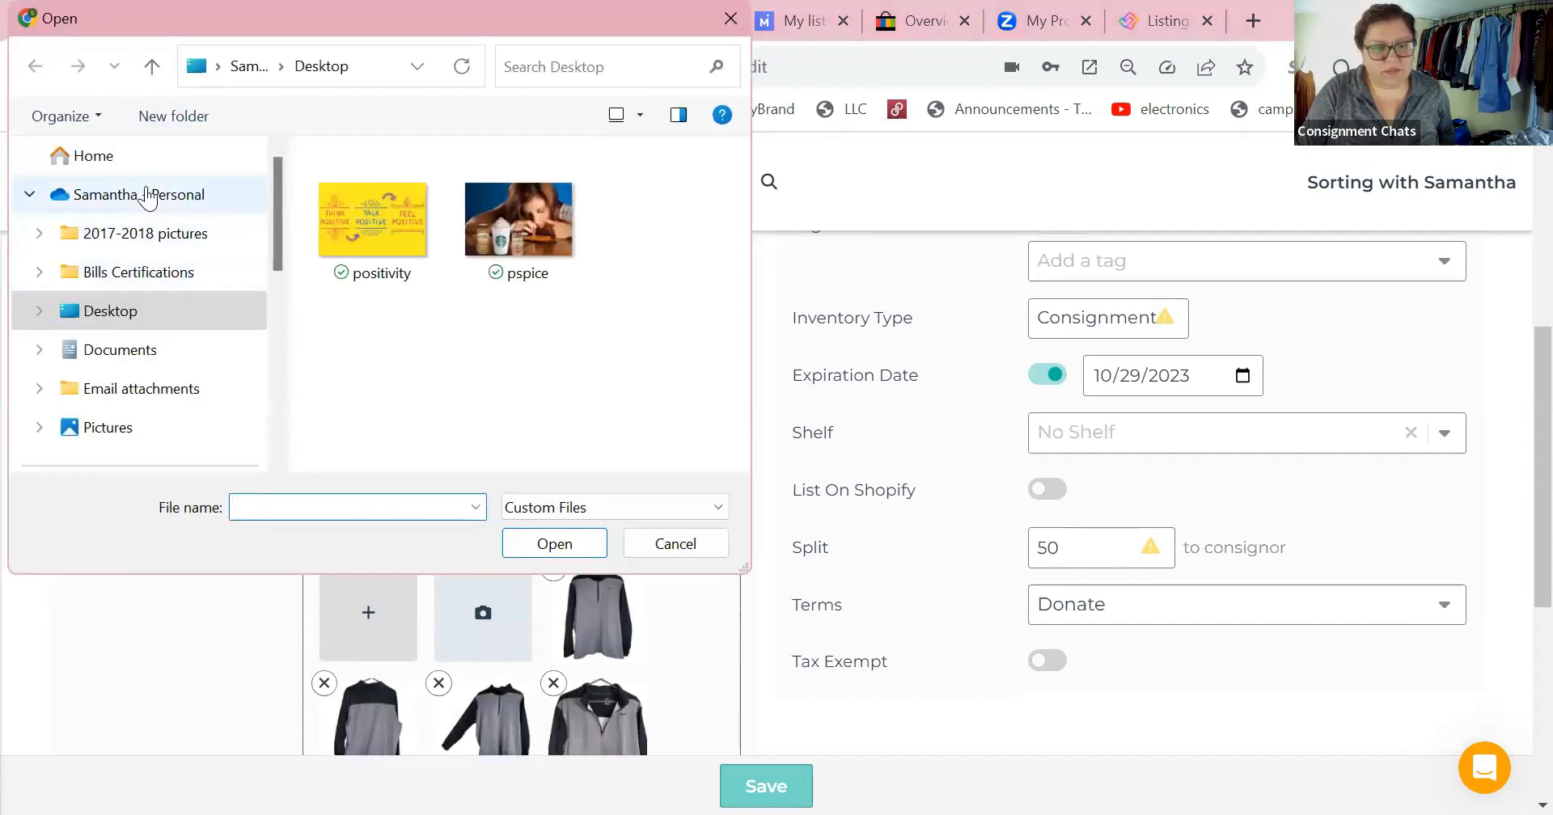
{"action": "scroll", "coordinate": [148, 348], "scroll_direction": "down", "scroll_amount": 2}
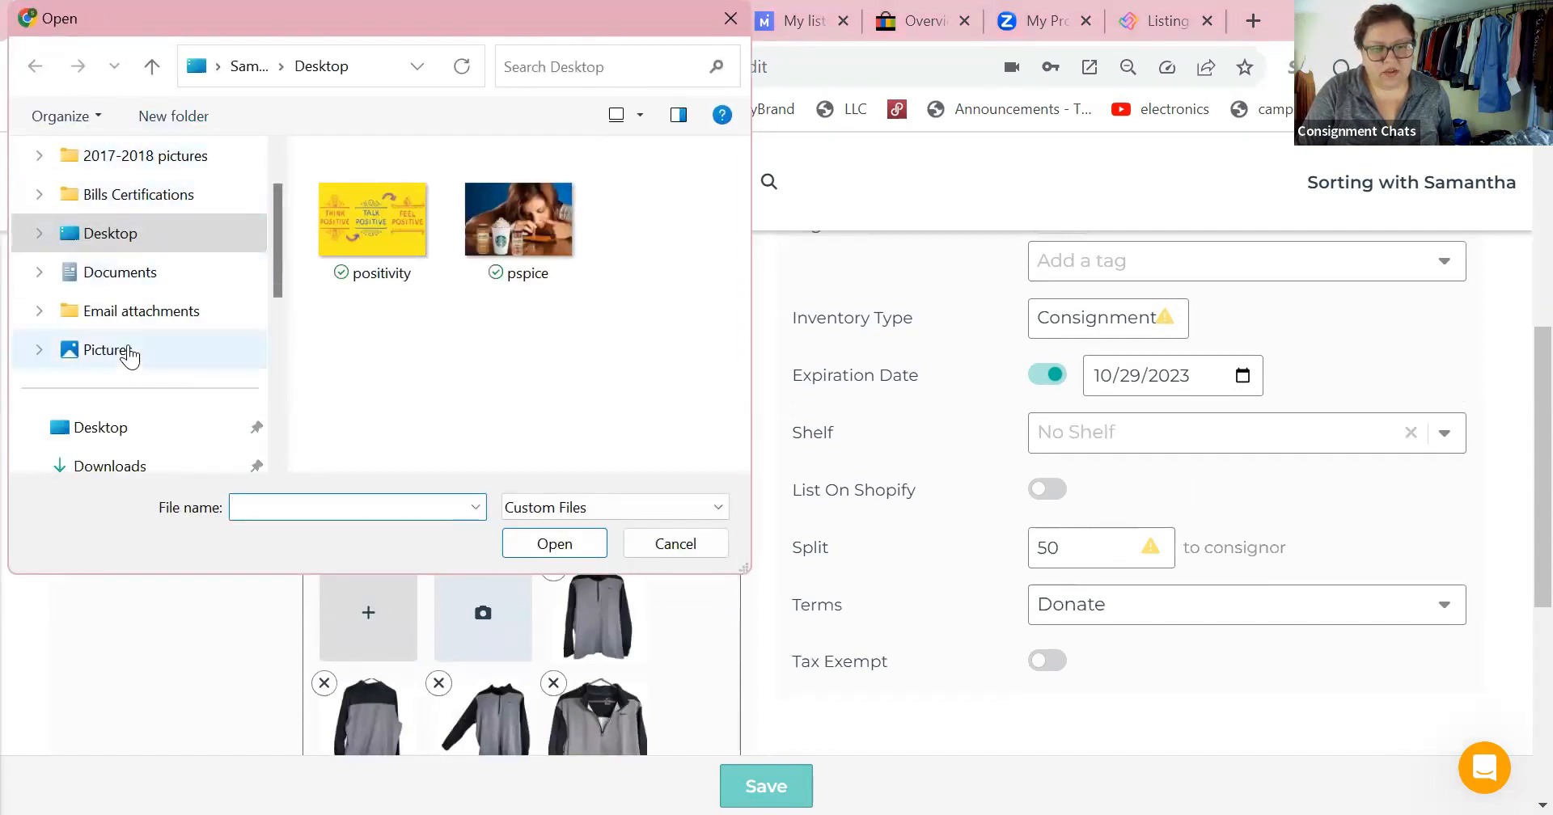
{"action": "left_click", "coordinate": [128, 351]}
{"action": "scroll", "coordinate": [503, 311], "scroll_direction": "down", "scroll_amount": 2}
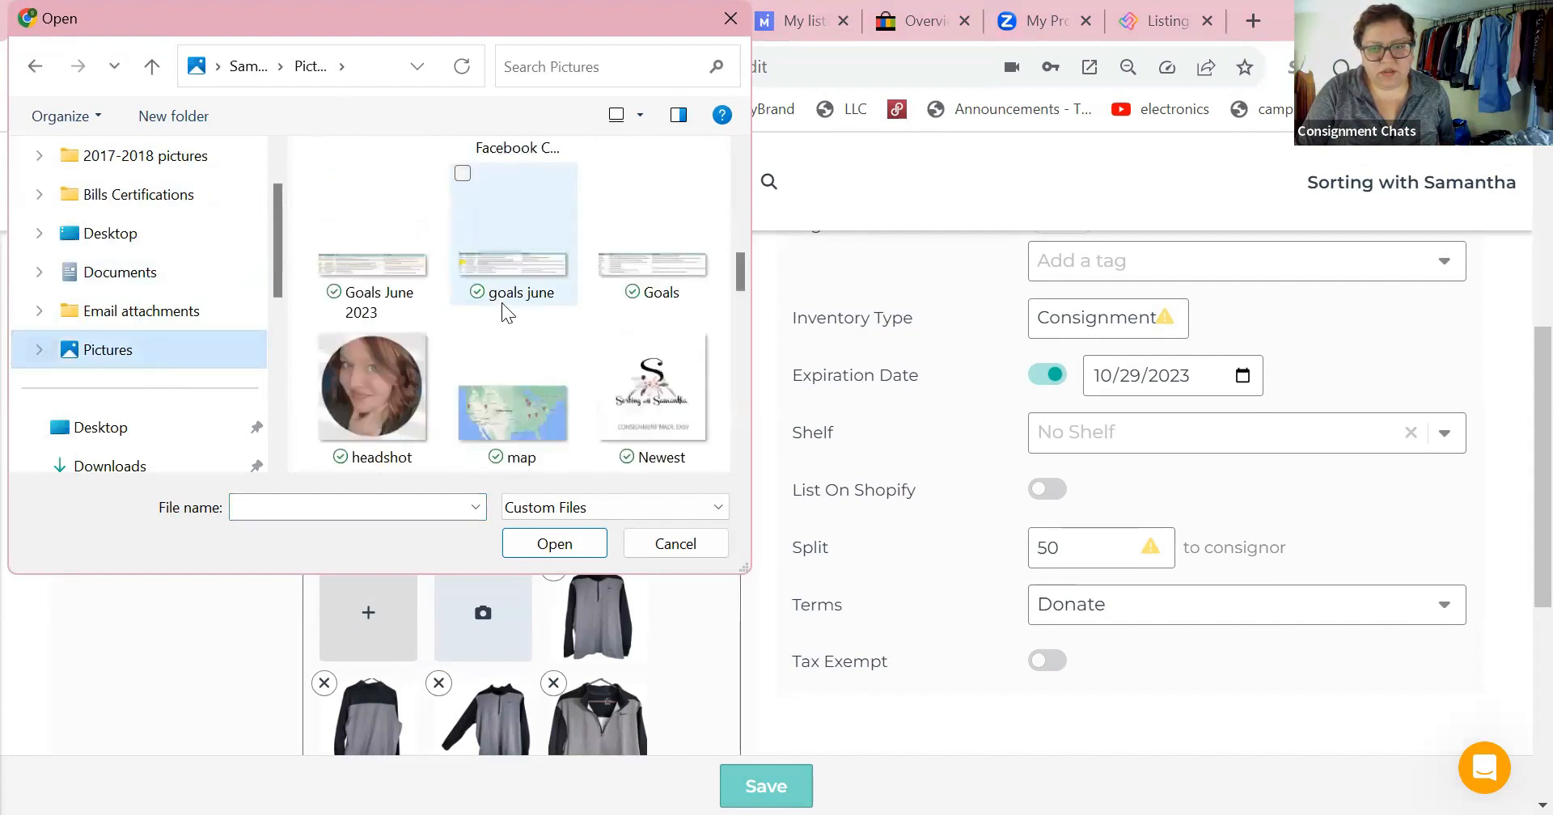
{"action": "scroll", "coordinate": [503, 311], "scroll_direction": "down", "scroll_amount": 10}
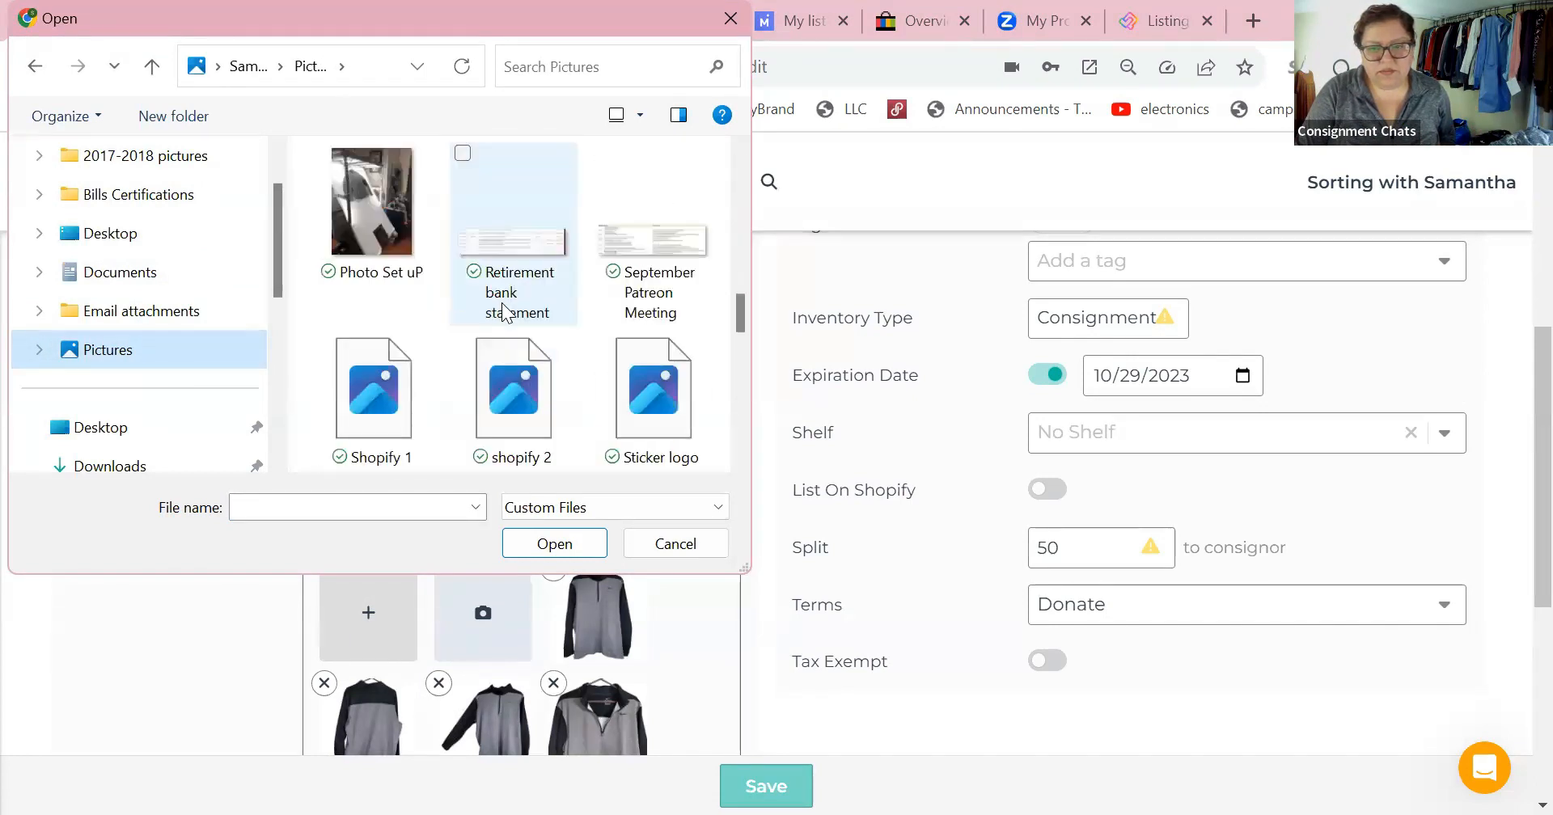
{"action": "scroll", "coordinate": [501, 308], "scroll_direction": "up", "scroll_amount": 15}
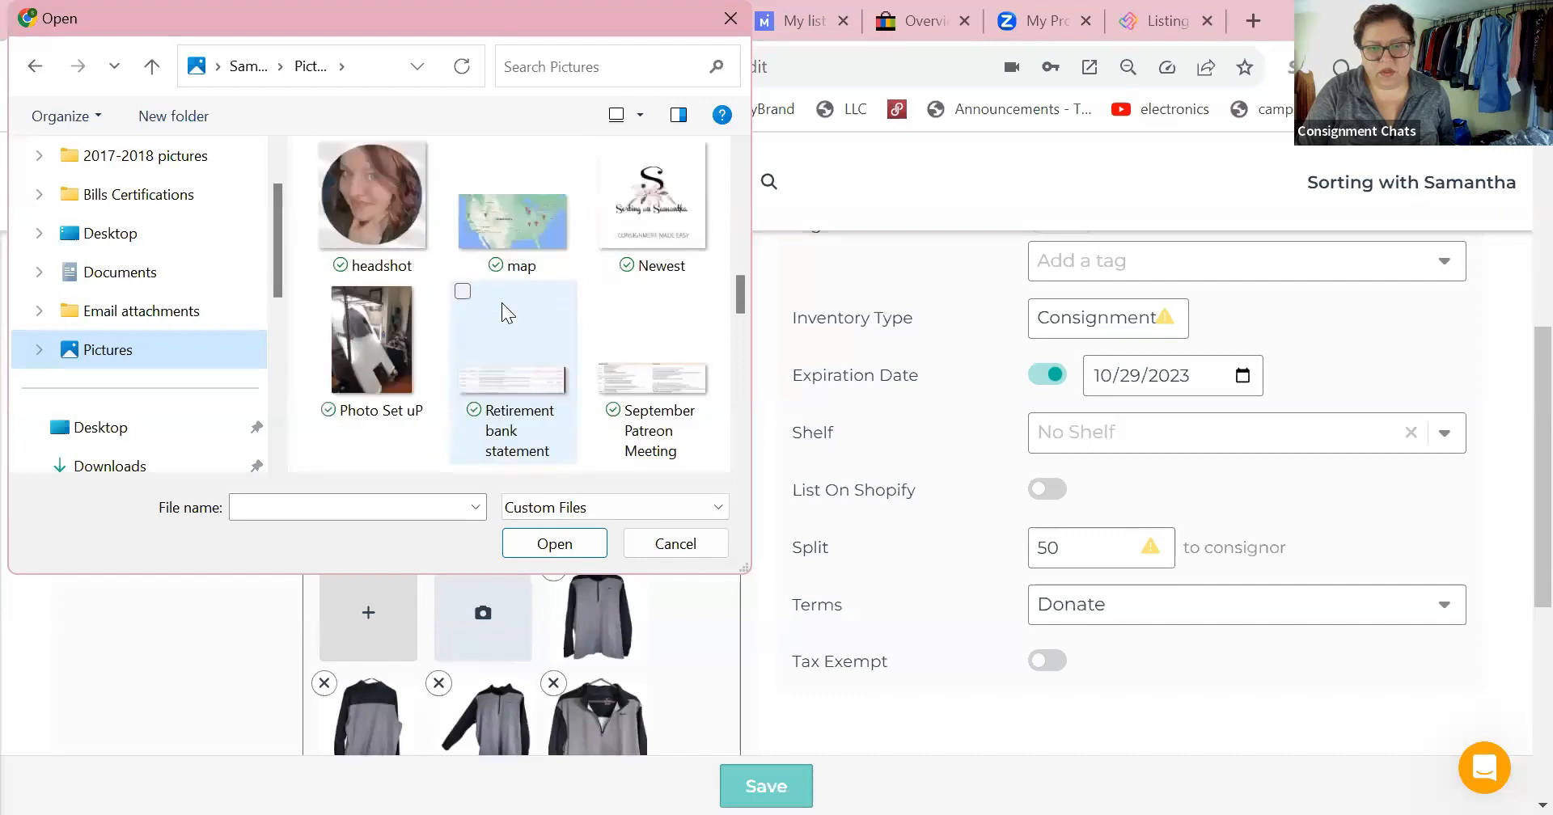
{"action": "scroll", "coordinate": [142, 421], "scroll_direction": "down", "scroll_amount": 2}
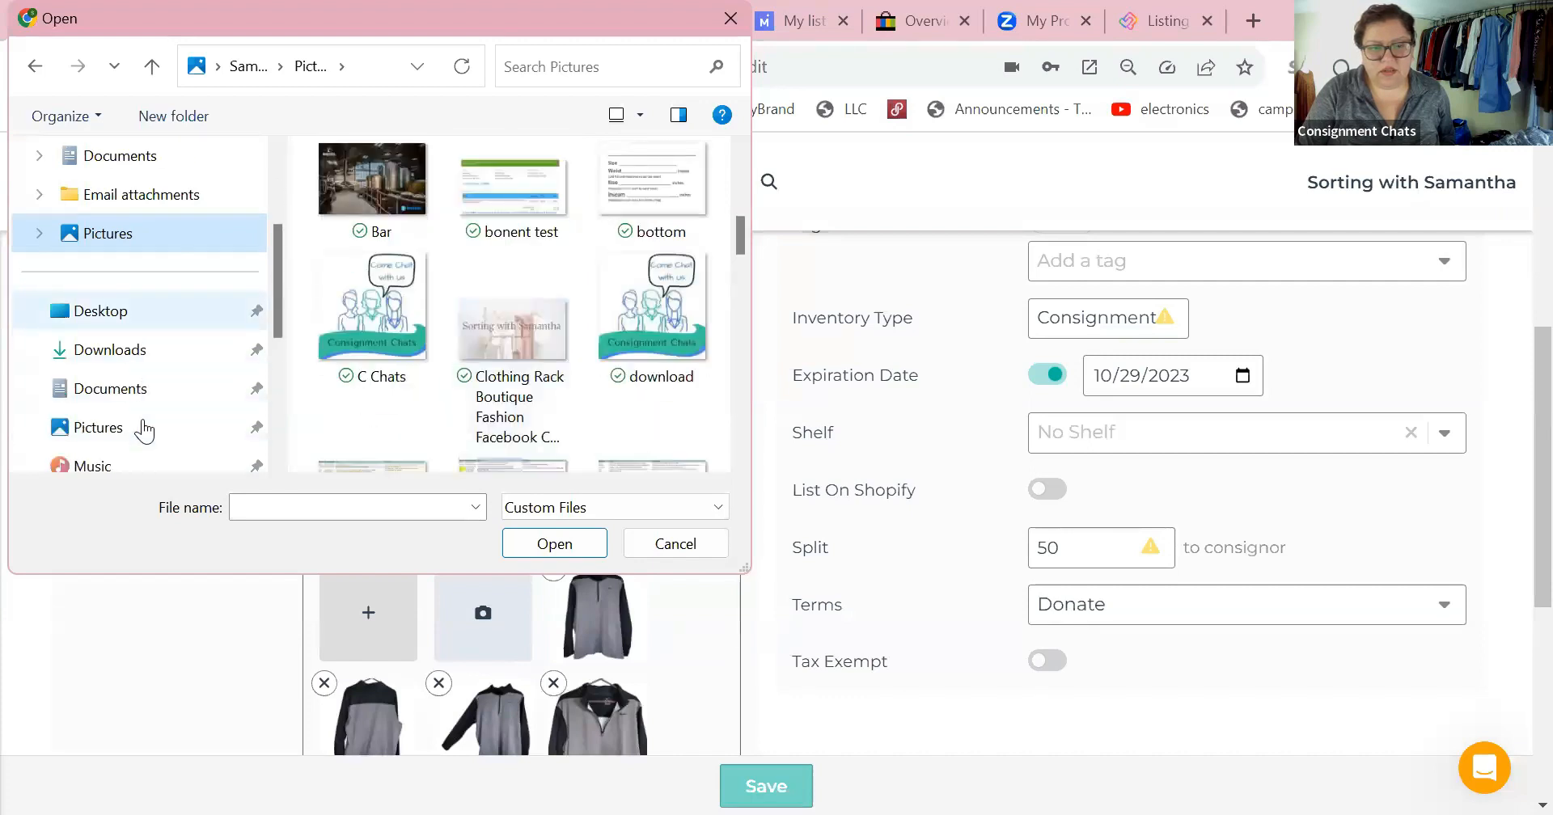
{"action": "left_click", "coordinate": [139, 310]}
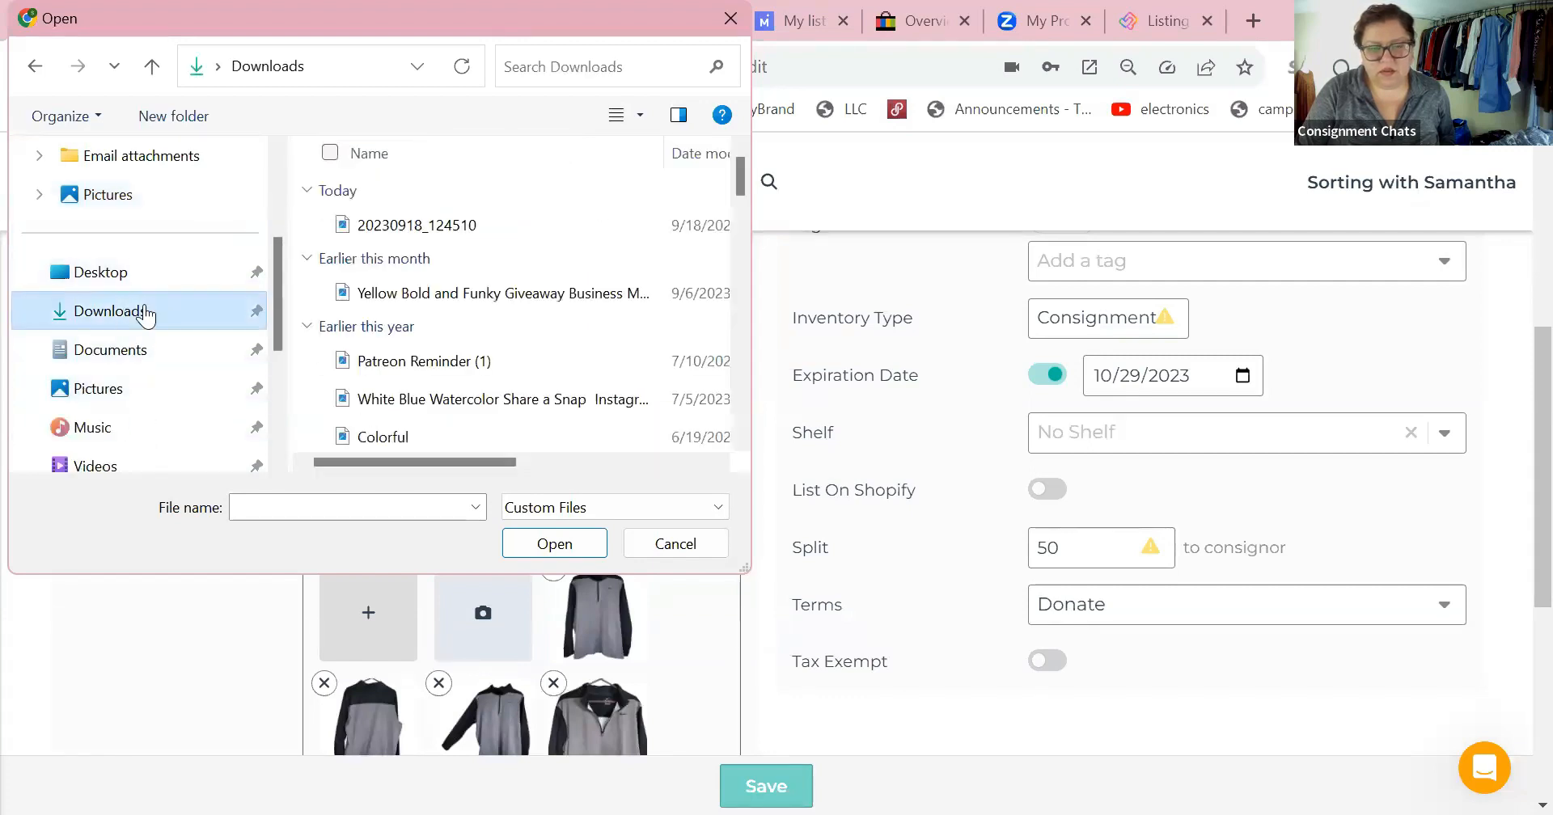
{"action": "left_click", "coordinate": [457, 228]}
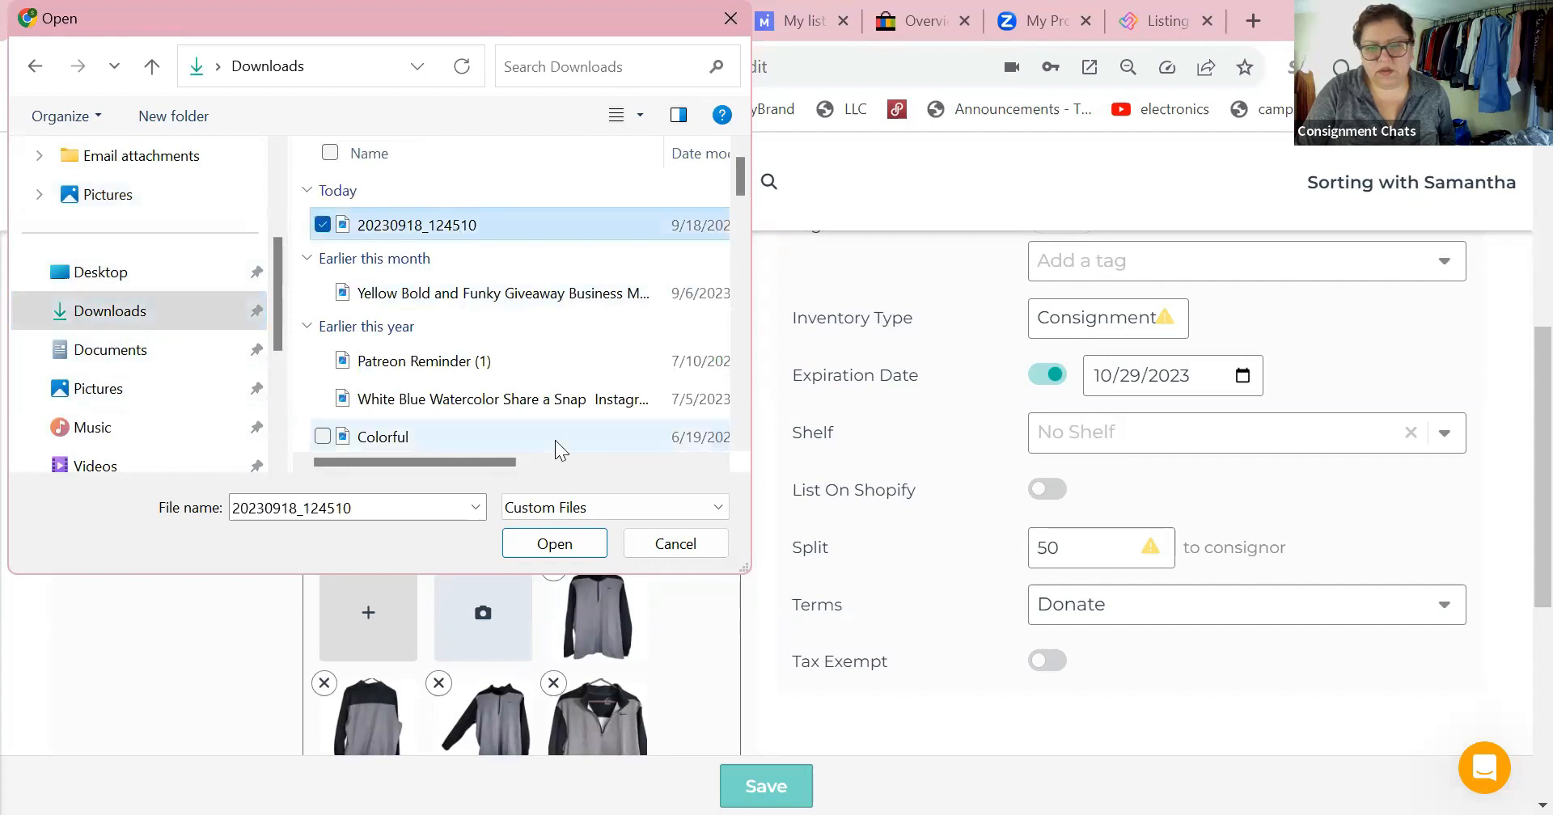
{"action": "left_click", "coordinate": [543, 550]}
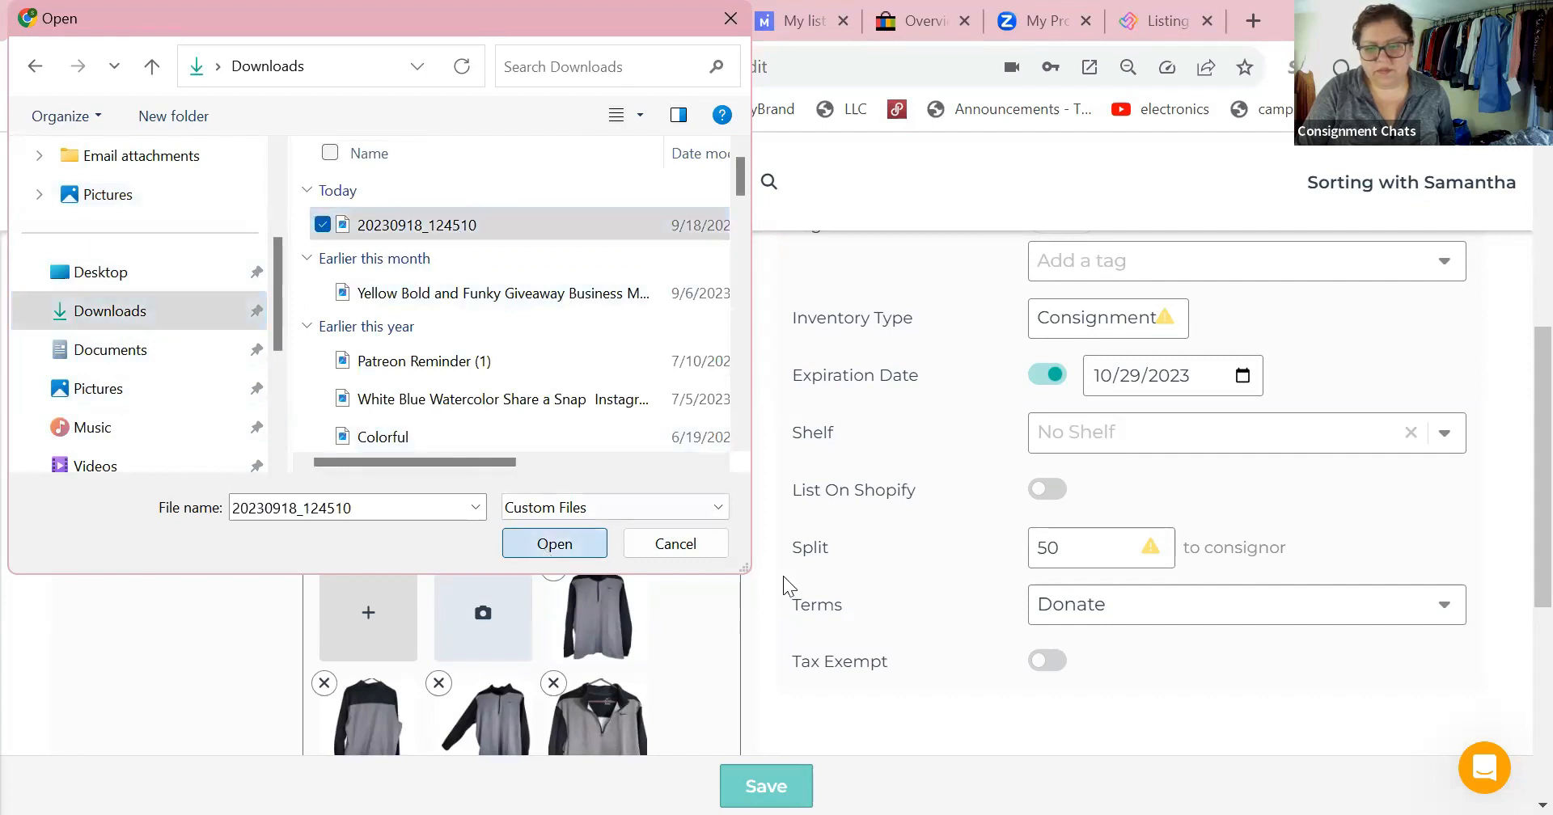
Step: Reorder the images so the uploaded measurements photo sits directly before the sleeve close-up
{"action": "scroll", "coordinate": [782, 576], "scroll_direction": "down", "scroll_amount": 5}
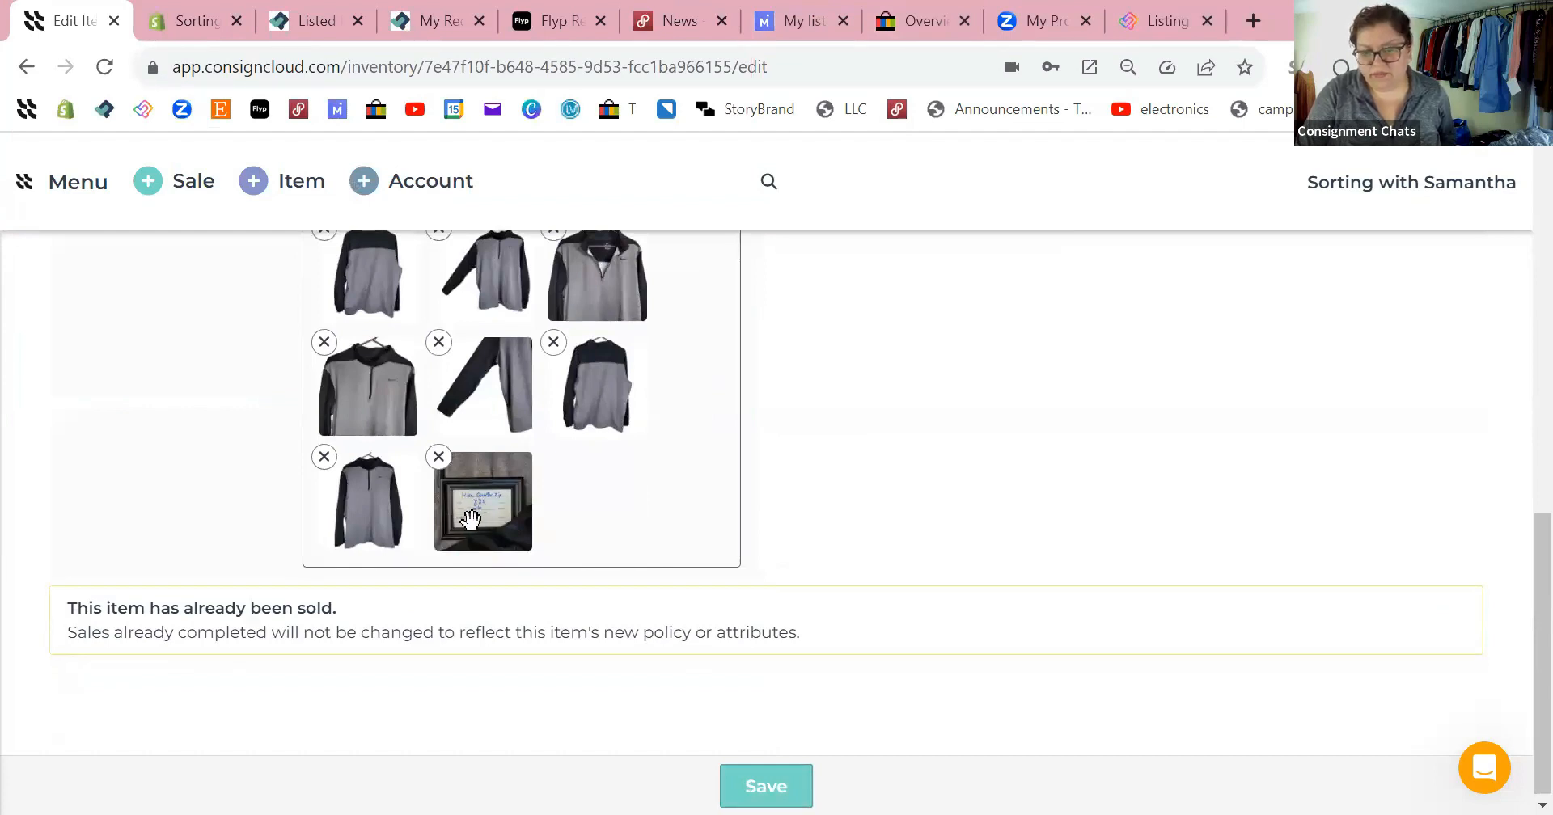
{"action": "left_click_drag", "start_coordinate": [454, 528], "coordinate": [368, 501]}
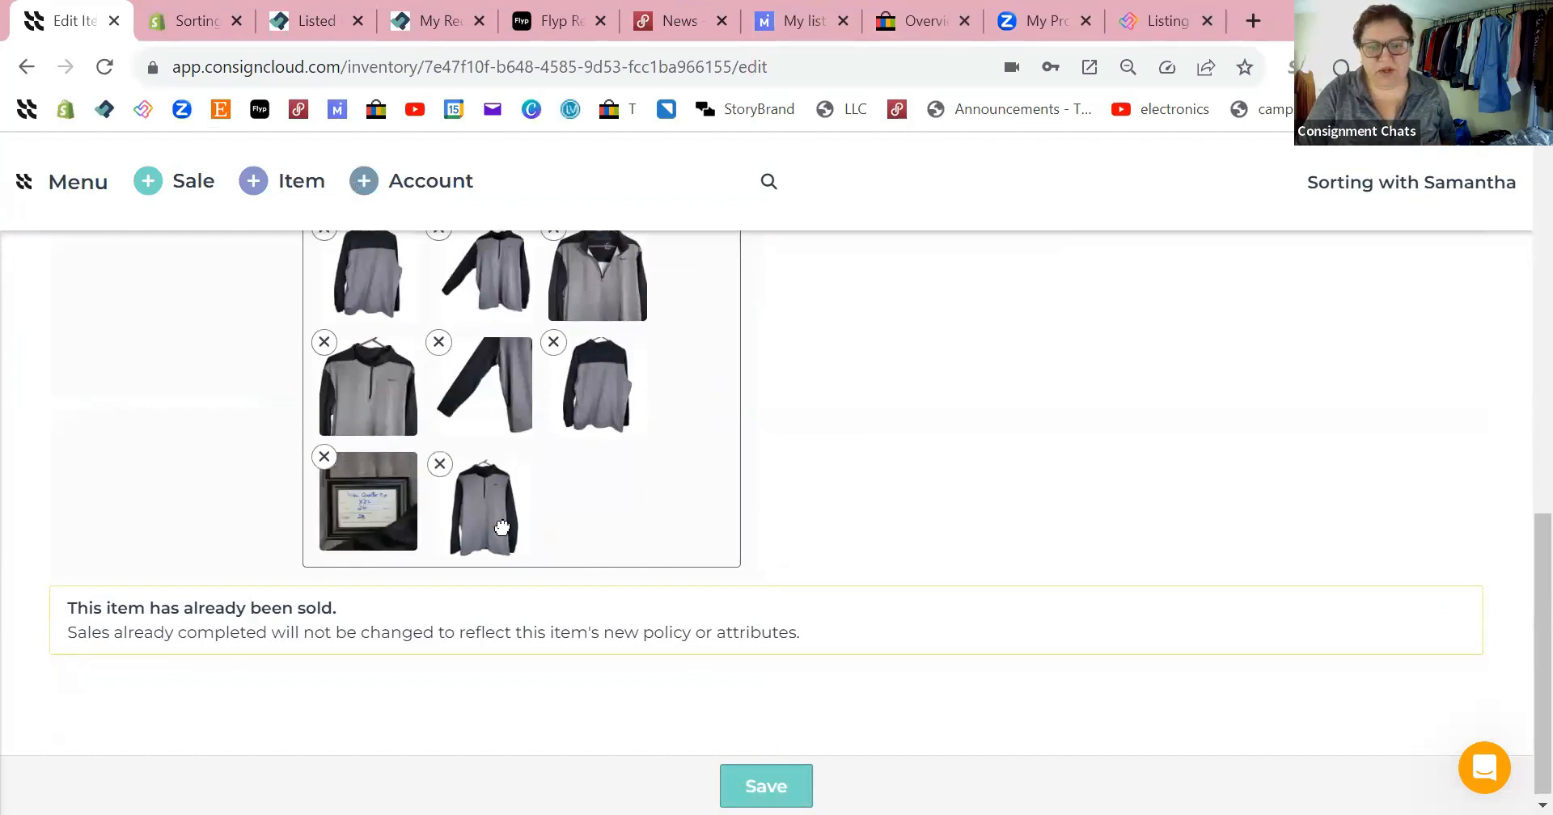
{"action": "scroll", "coordinate": [537, 496], "scroll_direction": "up", "scroll_amount": 2}
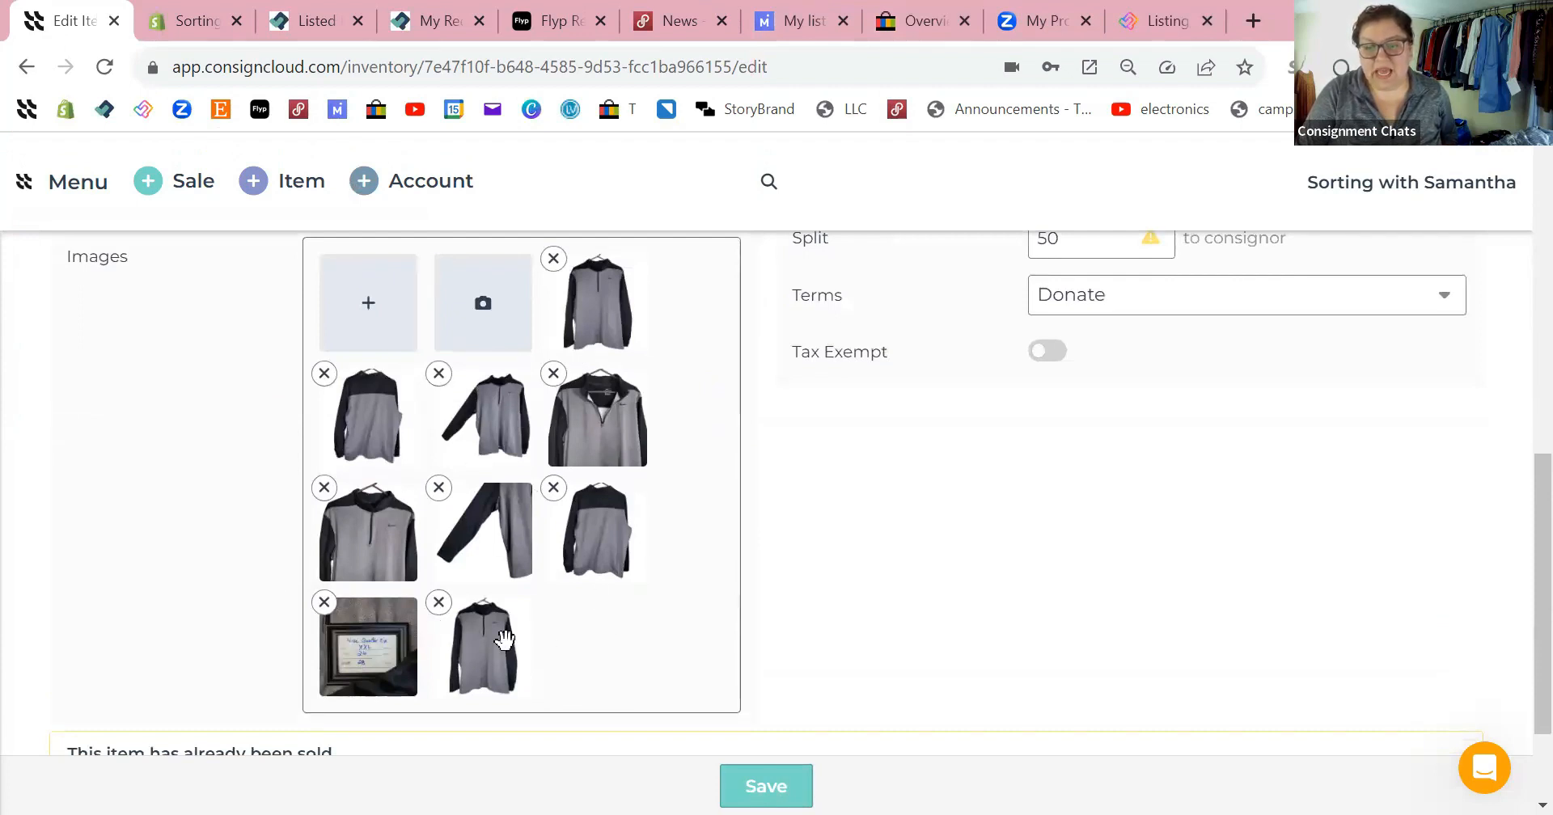
{"action": "left_click_drag", "start_coordinate": [369, 641], "coordinate": [469, 550]}
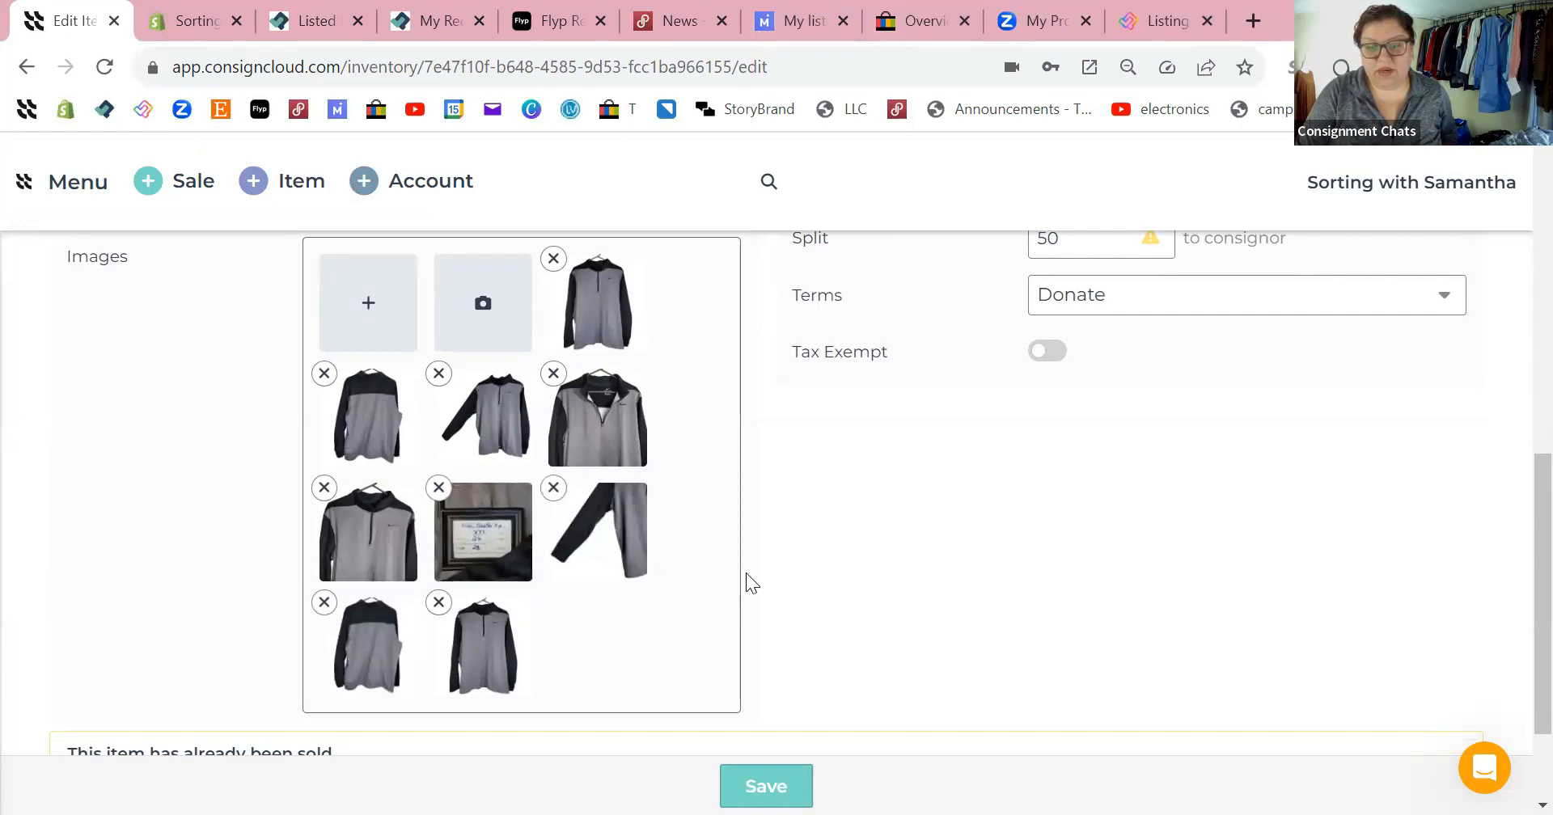
Step: Replace the item's Description with the full product name copied from the first paragraph of the Details text
{"action": "scroll", "coordinate": [792, 584], "scroll_direction": "up", "scroll_amount": 1}
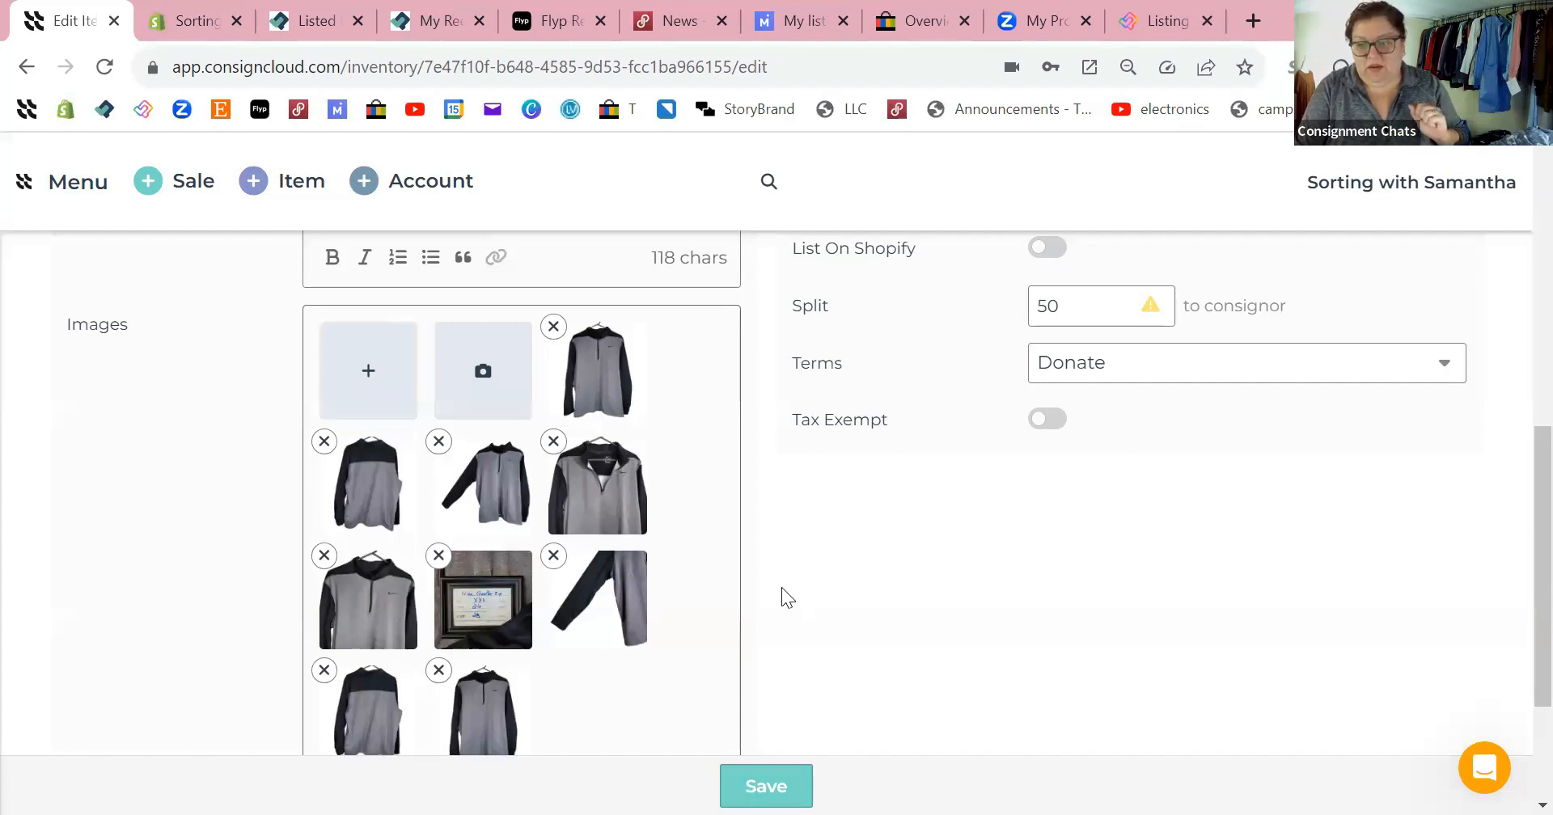
{"action": "scroll", "coordinate": [835, 542], "scroll_direction": "up", "scroll_amount": 10}
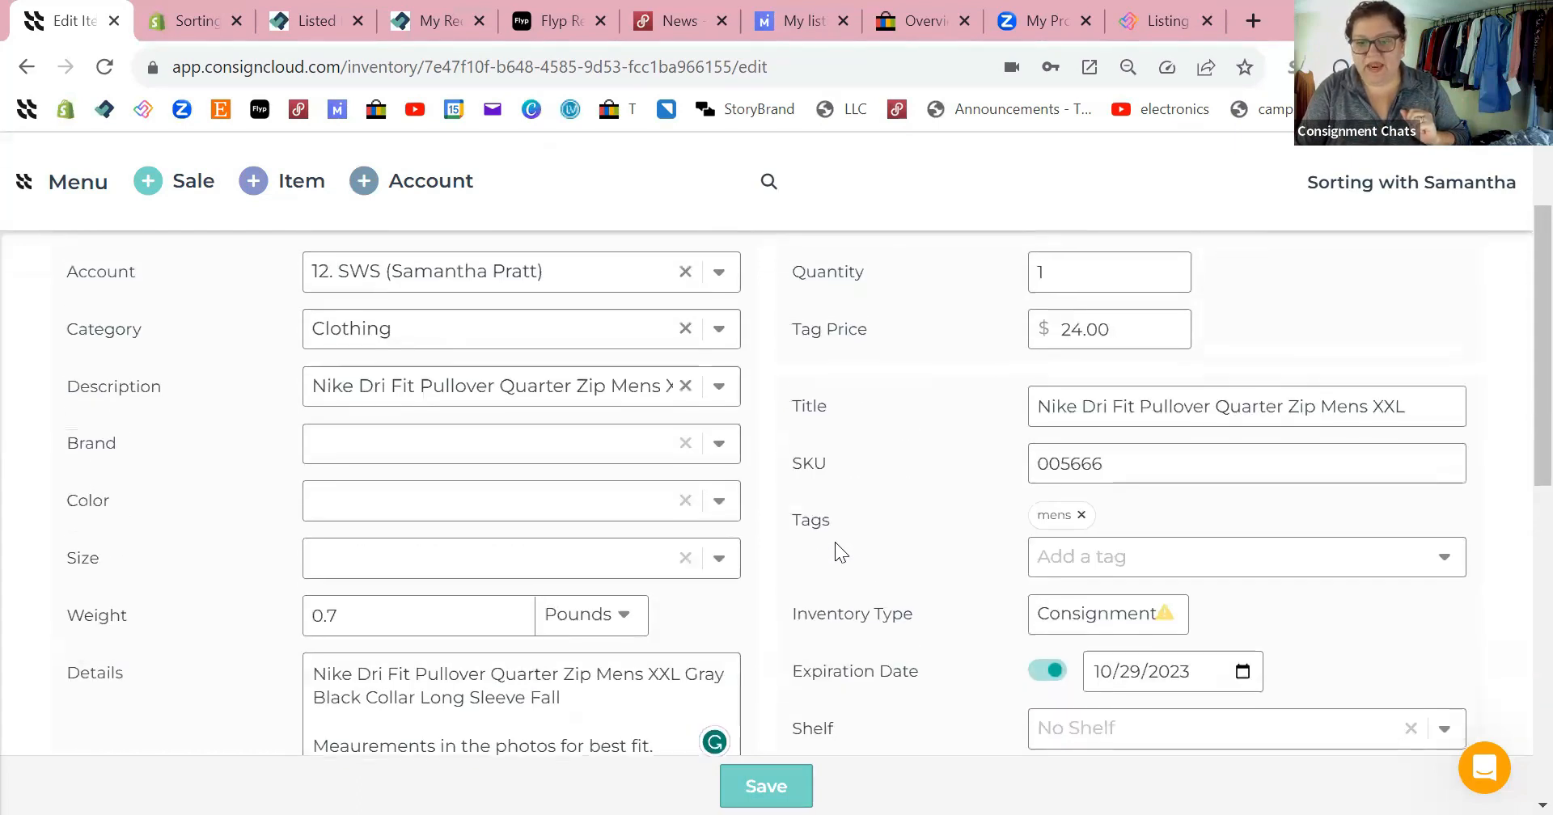
{"action": "scroll", "coordinate": [505, 634], "scroll_direction": "down", "scroll_amount": 3}
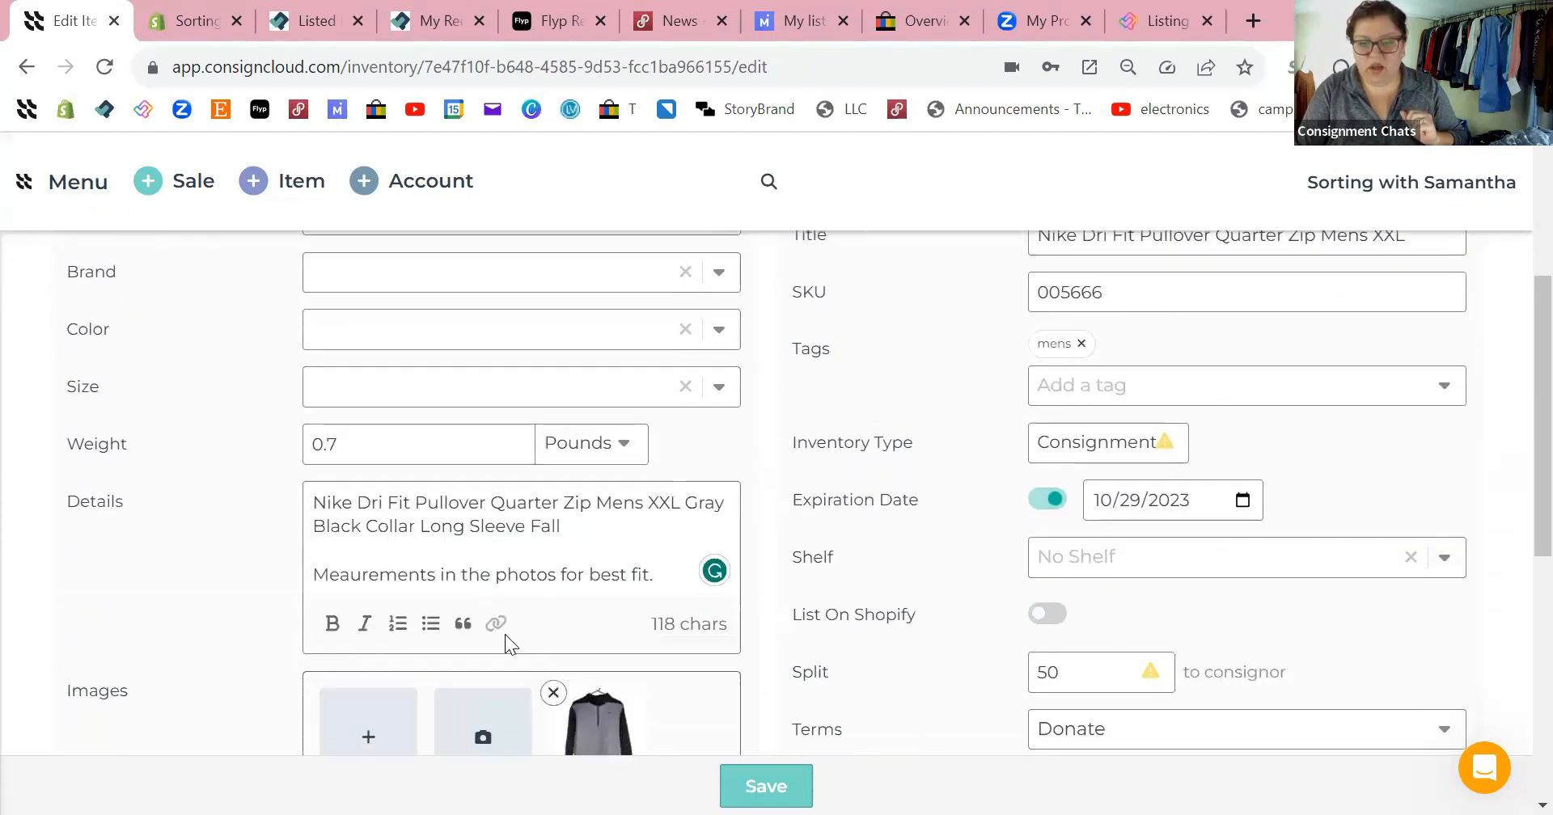
{"action": "left_click", "coordinate": [312, 503]}
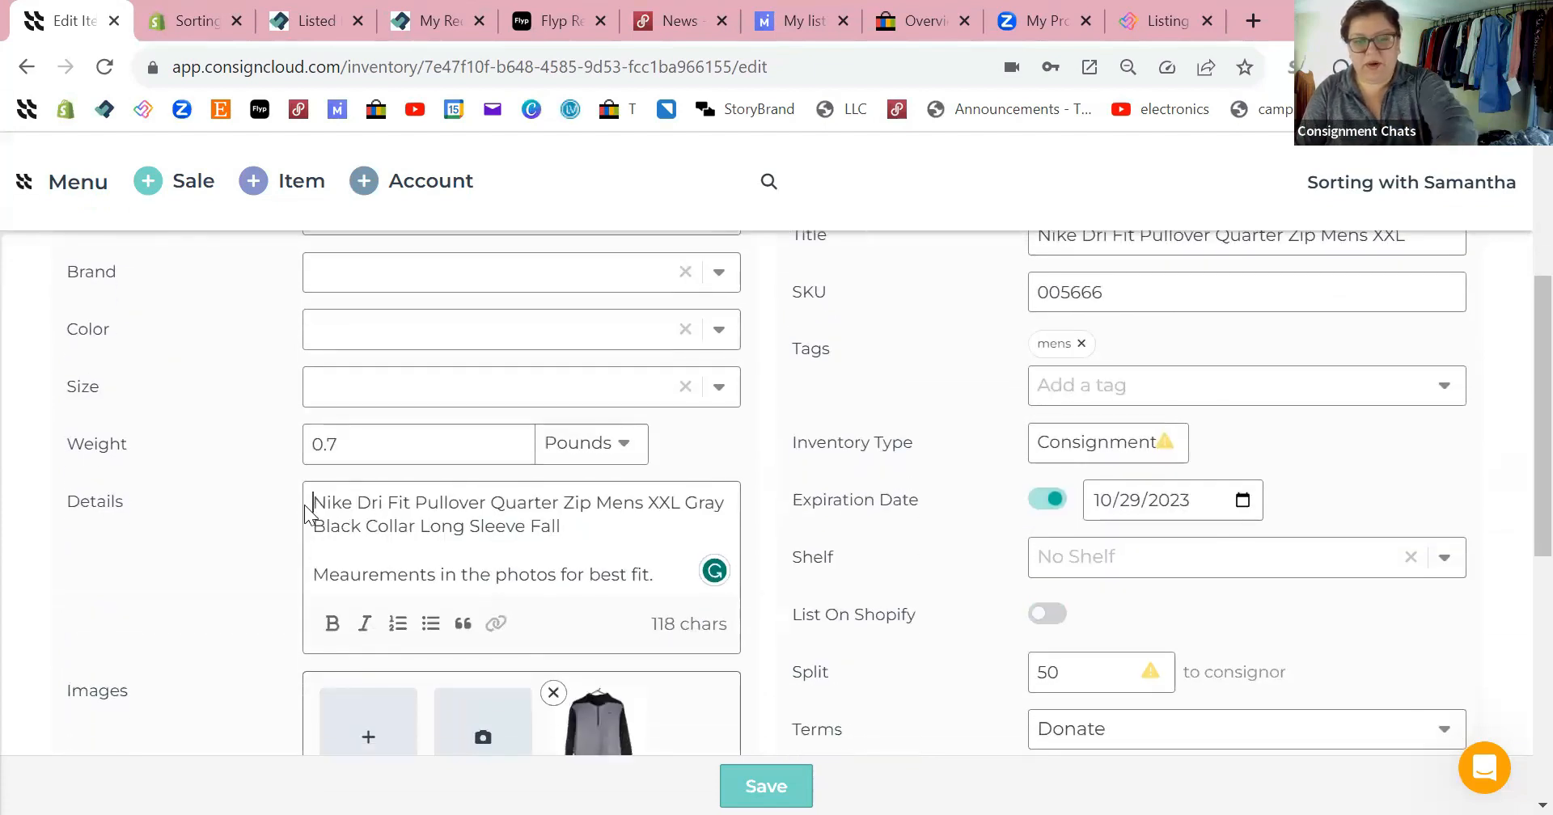
{"action": "left_click", "coordinate": [564, 530], "text": "shift"}
{"action": "key", "text": "ctrl+c"}
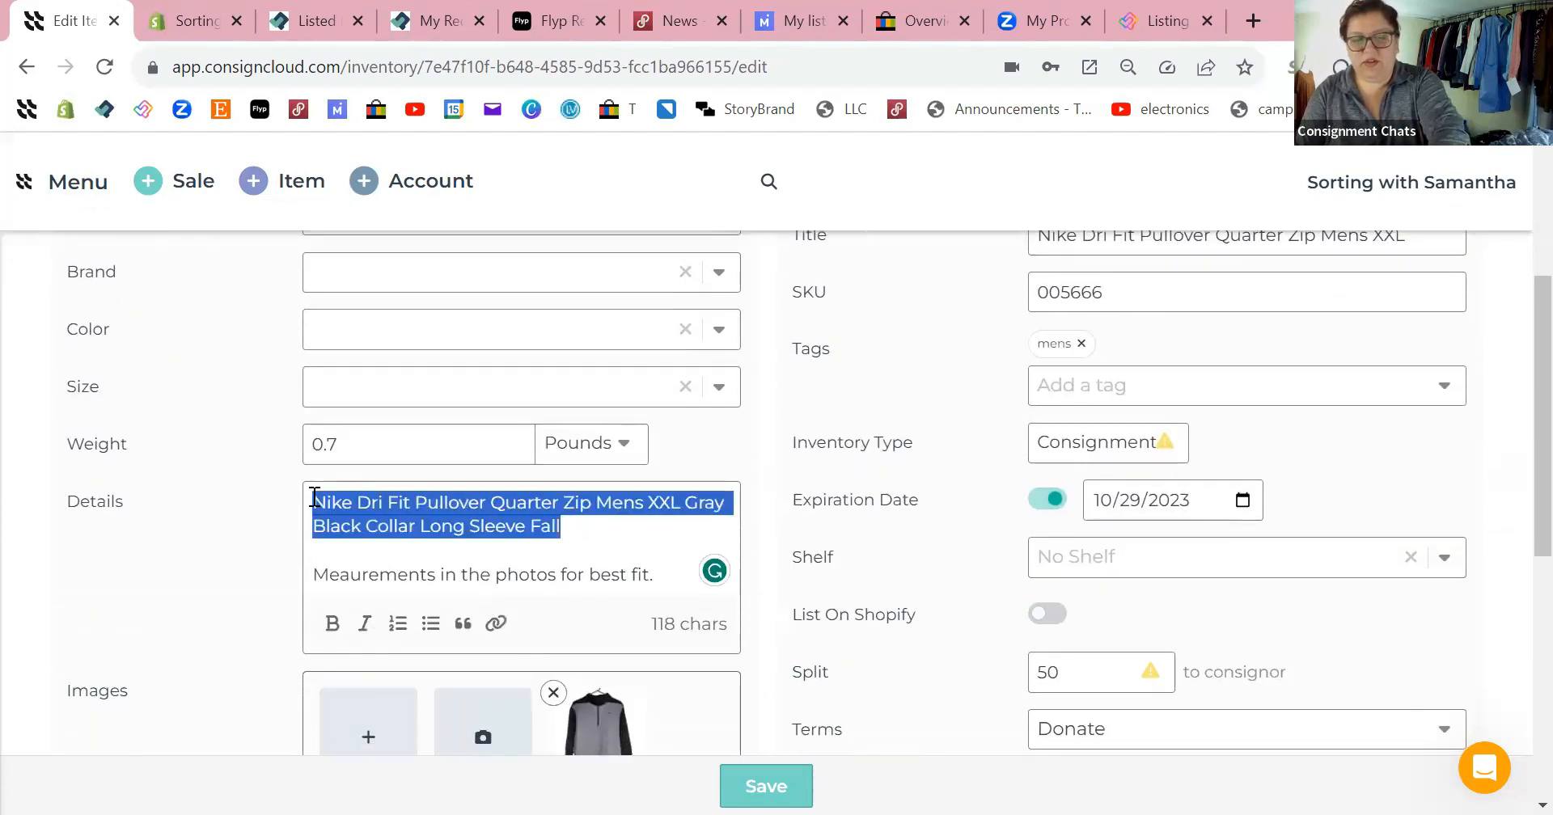
{"action": "scroll", "coordinate": [315, 497], "scroll_direction": "up", "scroll_amount": 1}
{"action": "scroll", "coordinate": [315, 498], "scroll_direction": "up", "scroll_amount": 2}
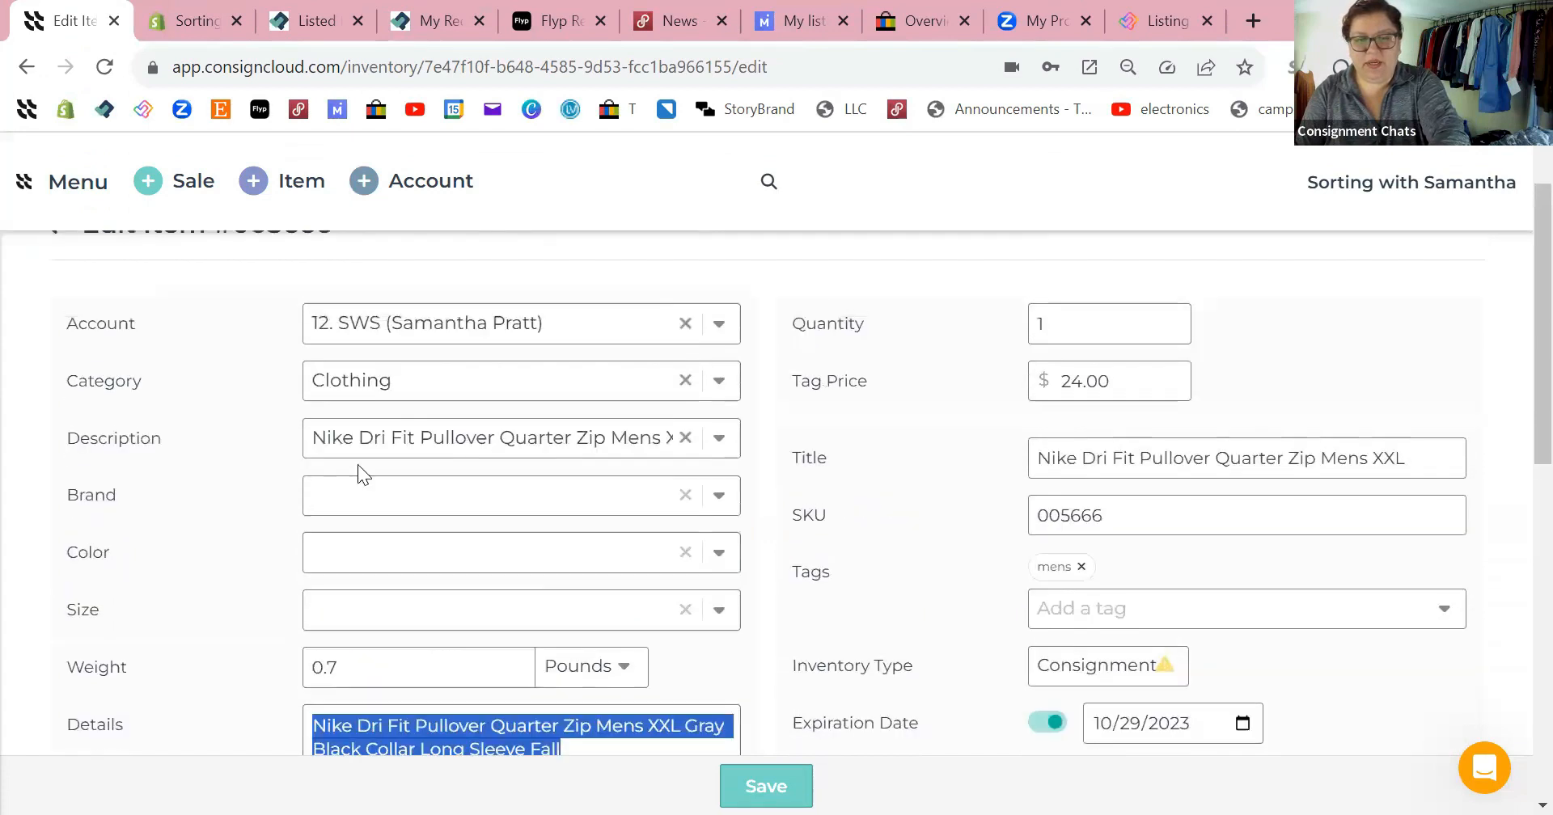
{"action": "left_click", "coordinate": [685, 438]}
{"action": "left_click", "coordinate": [568, 444]}
{"action": "key", "text": "ctrl+v"}
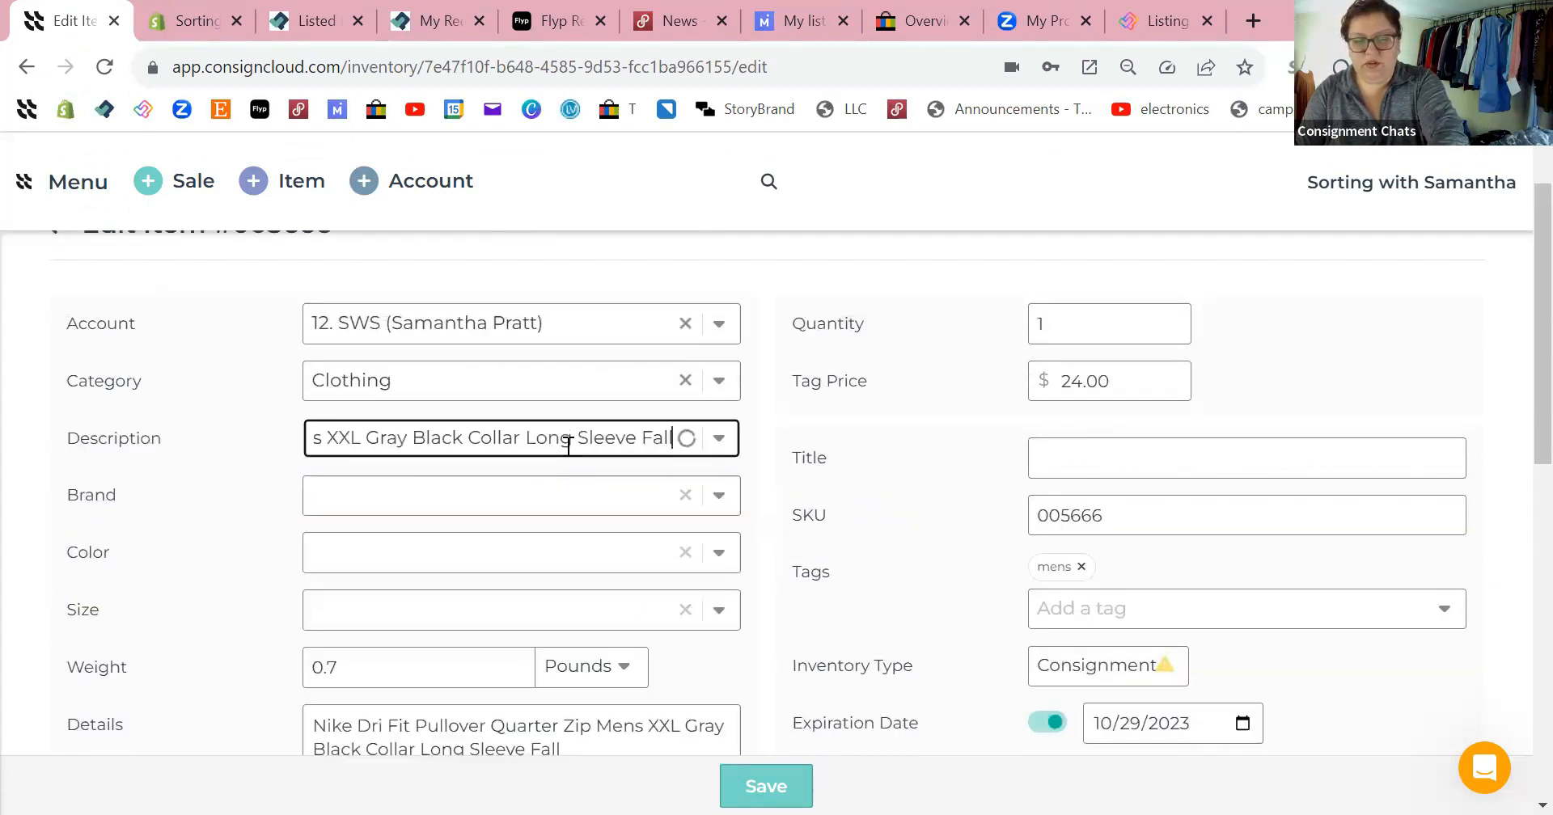
{"action": "key", "text": "Return"}
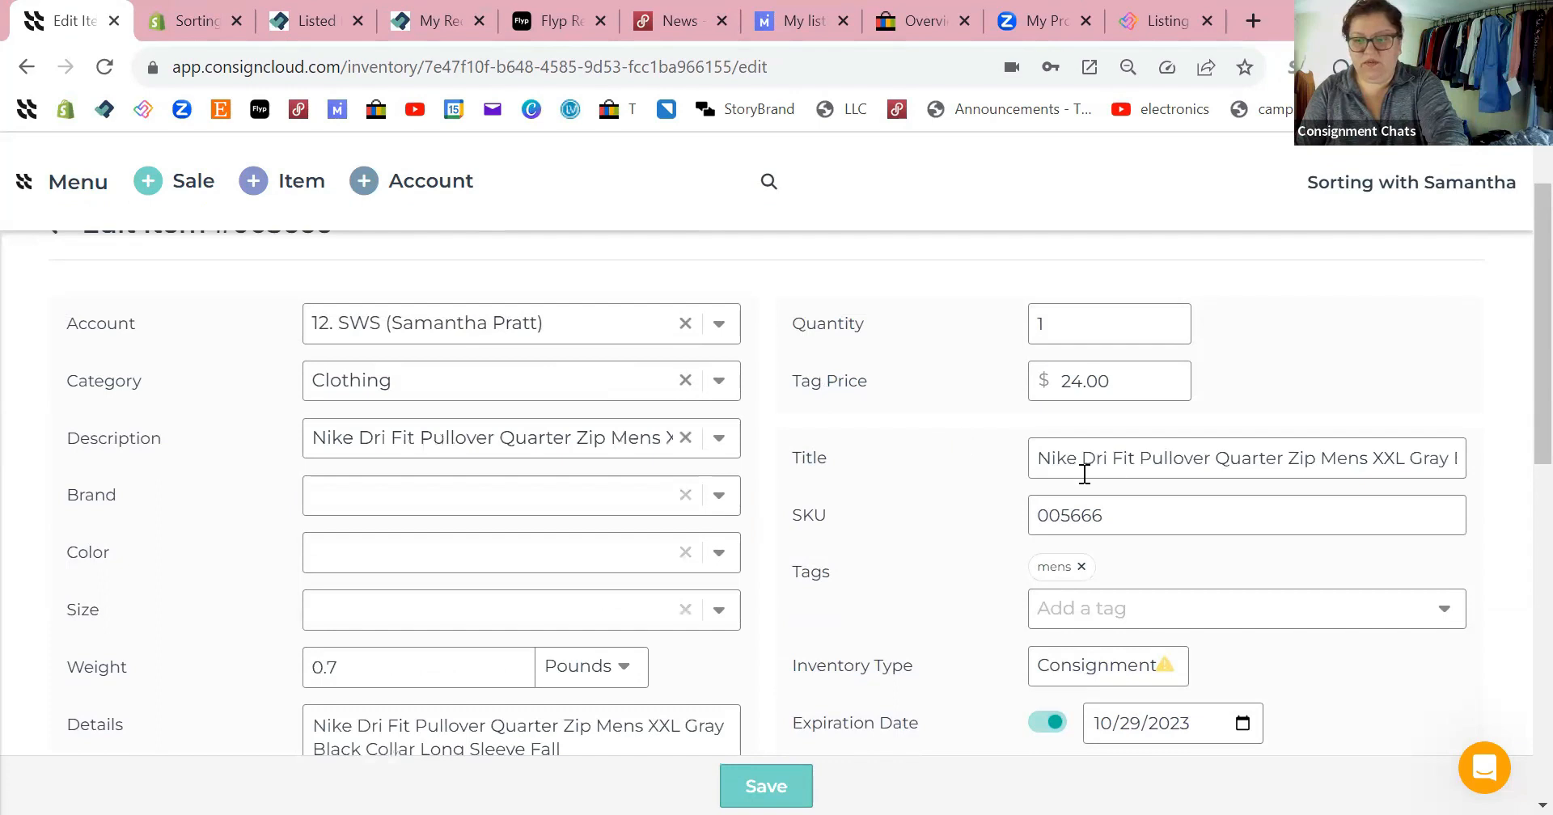
Step: Change the inventory type to Buy Outright and enable listing the item on Shopify
{"action": "scroll", "coordinate": [993, 519], "scroll_direction": "down", "scroll_amount": 3}
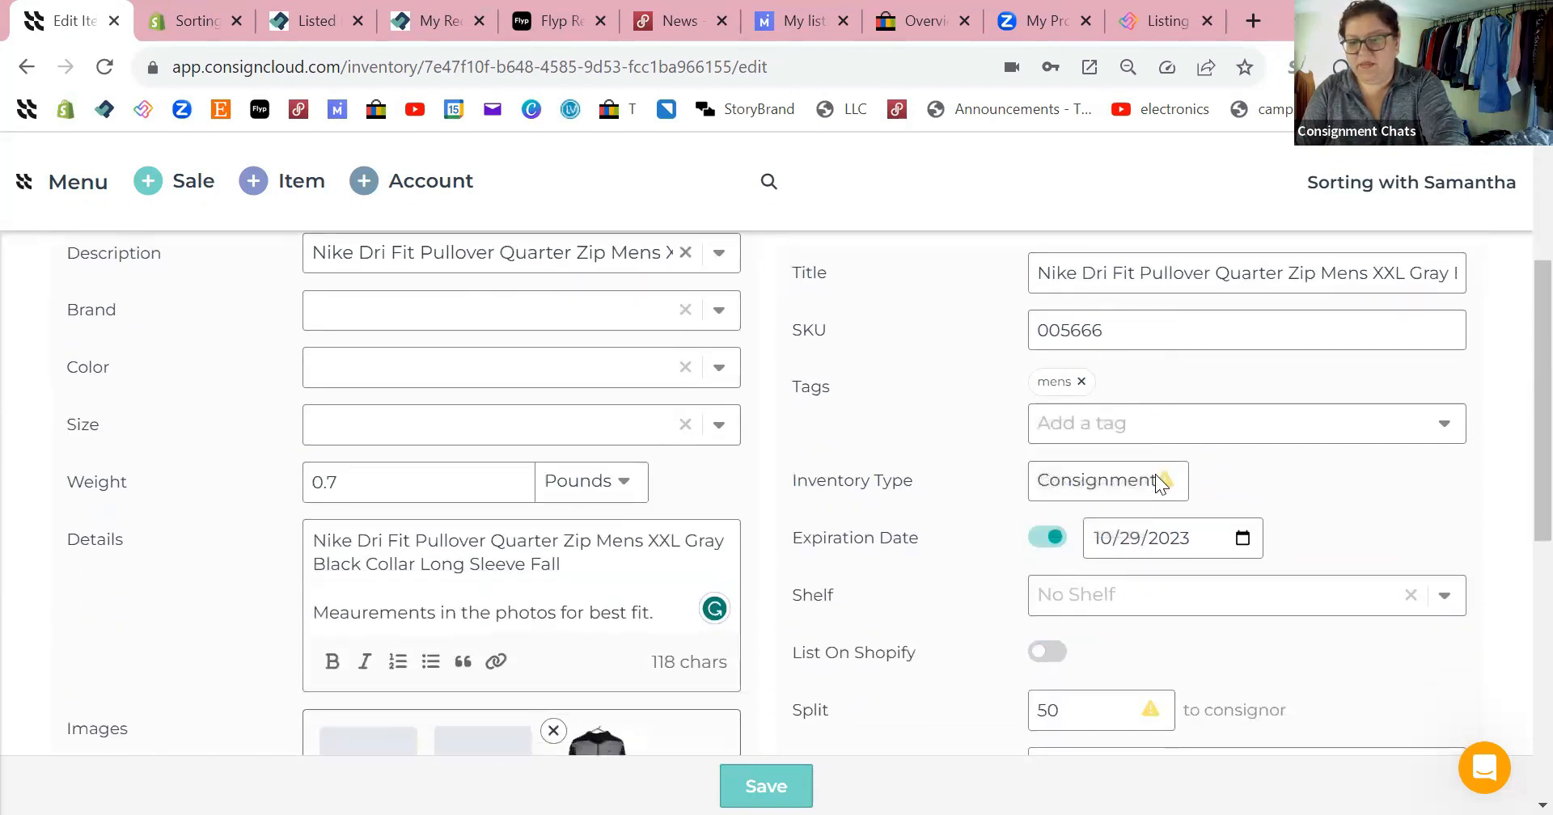
{"action": "left_click", "coordinate": [1124, 489]}
{"action": "left_click", "coordinate": [1111, 537]}
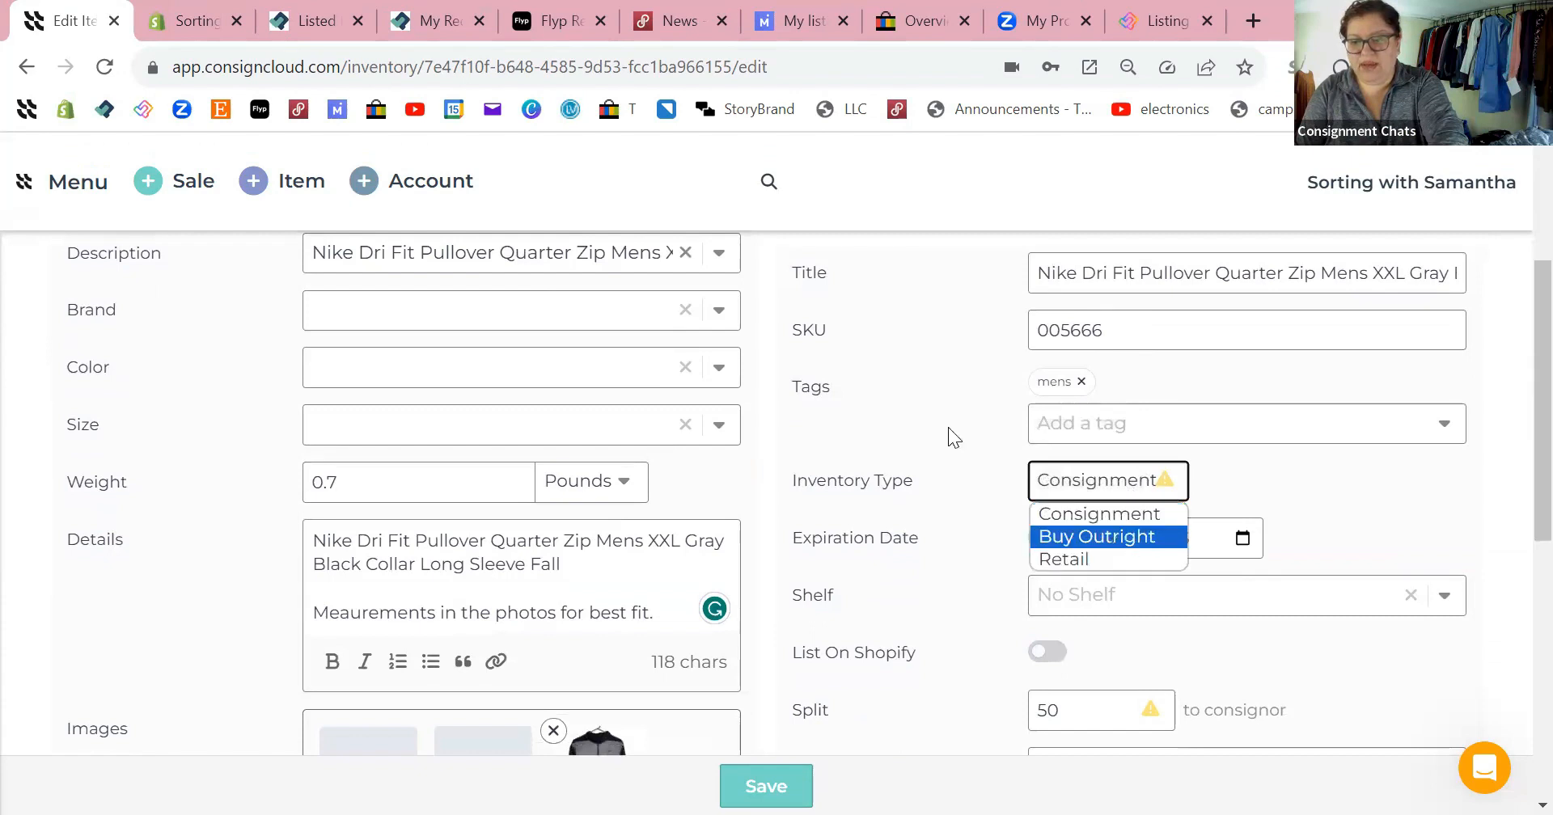
{"action": "scroll", "coordinate": [948, 427], "scroll_direction": "down", "scroll_amount": 1}
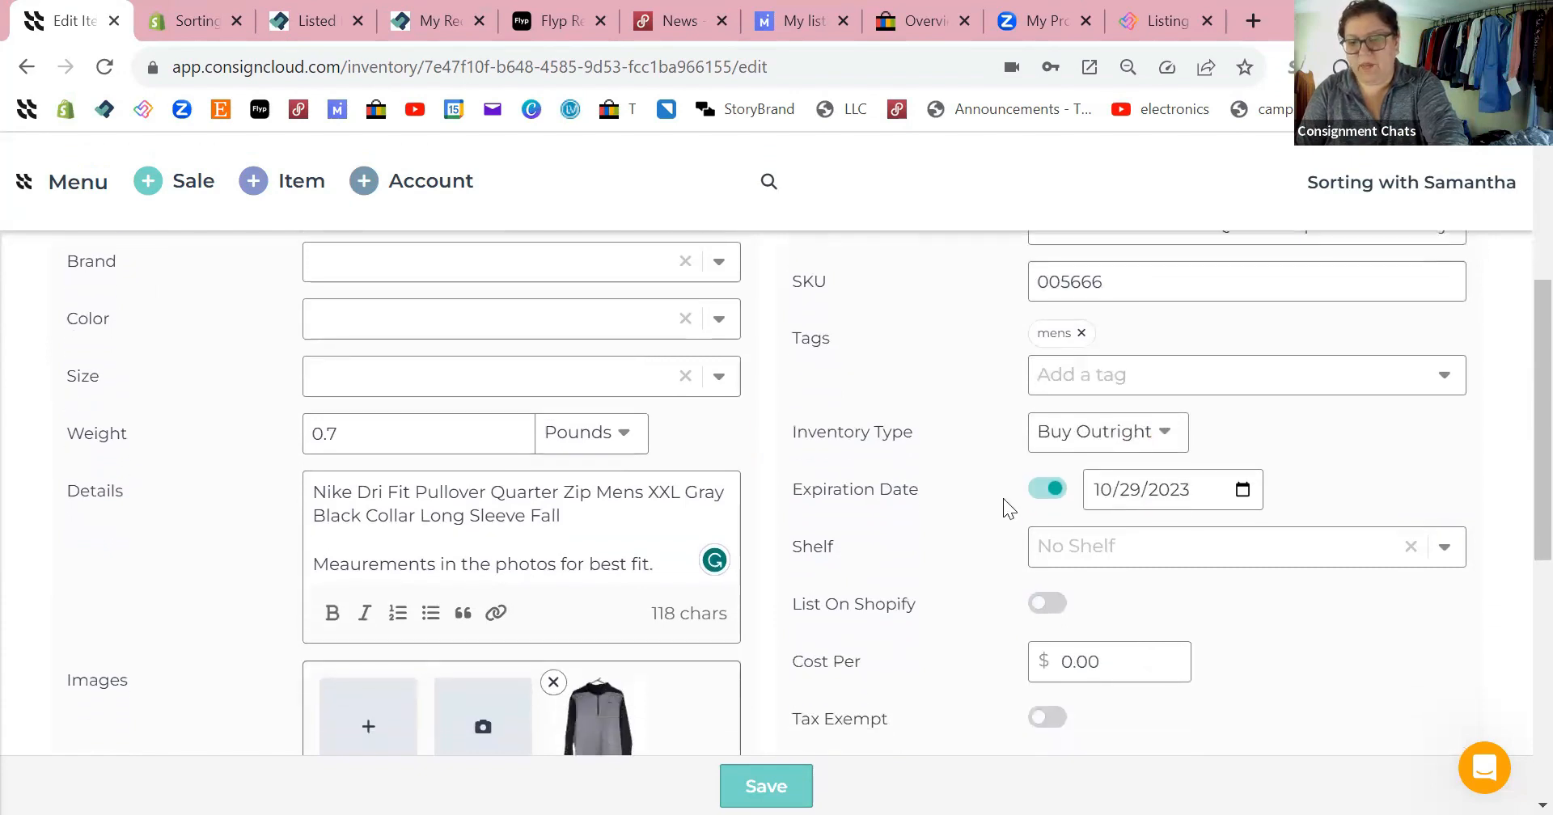
{"action": "left_click", "coordinate": [1037, 607]}
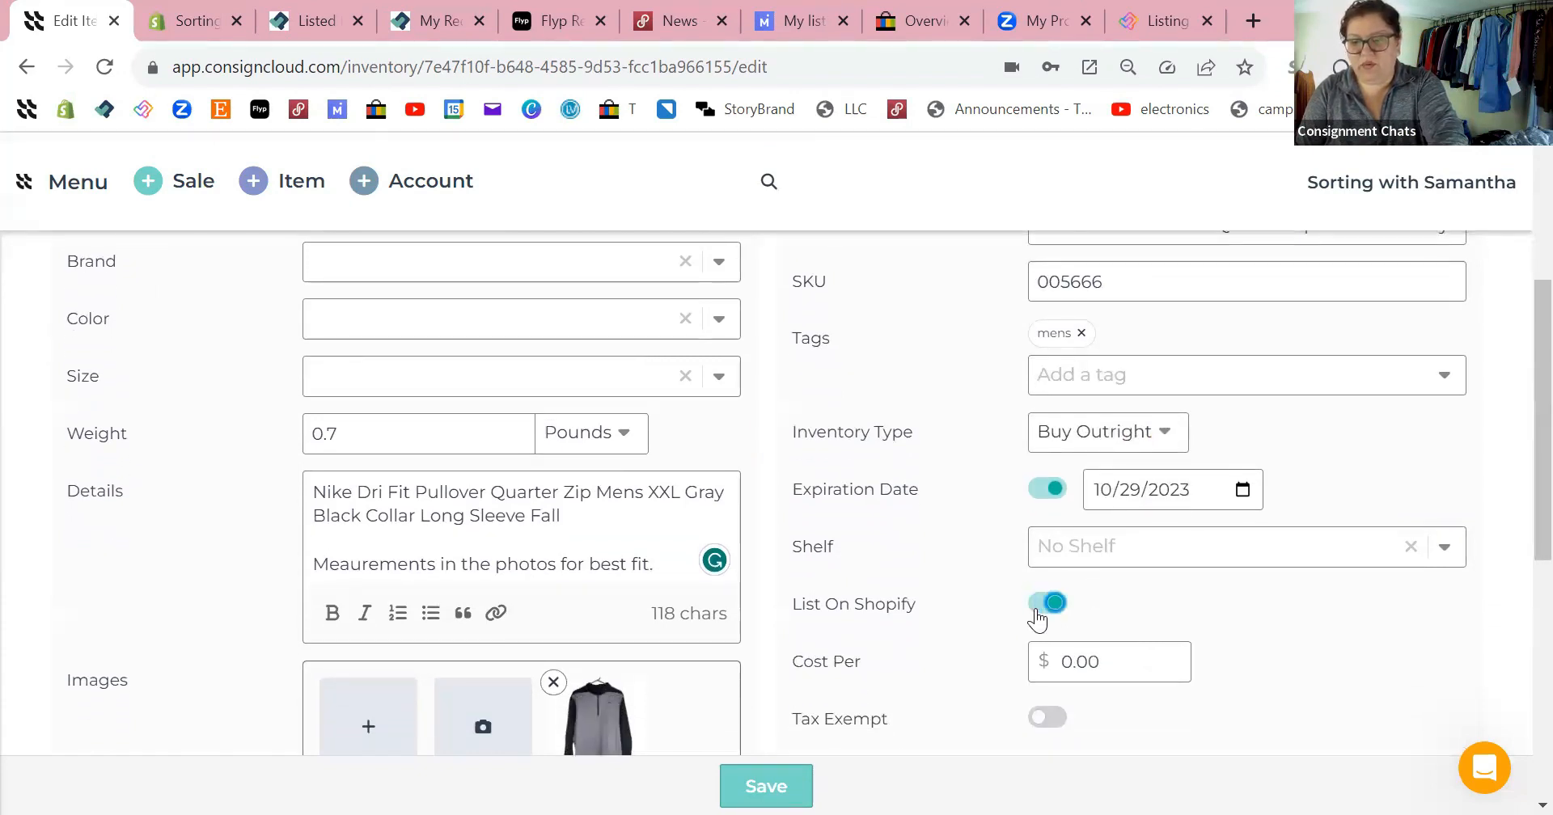
Step: Set the item's Expiration Date to 04/30/2024
{"action": "left_click", "coordinate": [1239, 487]}
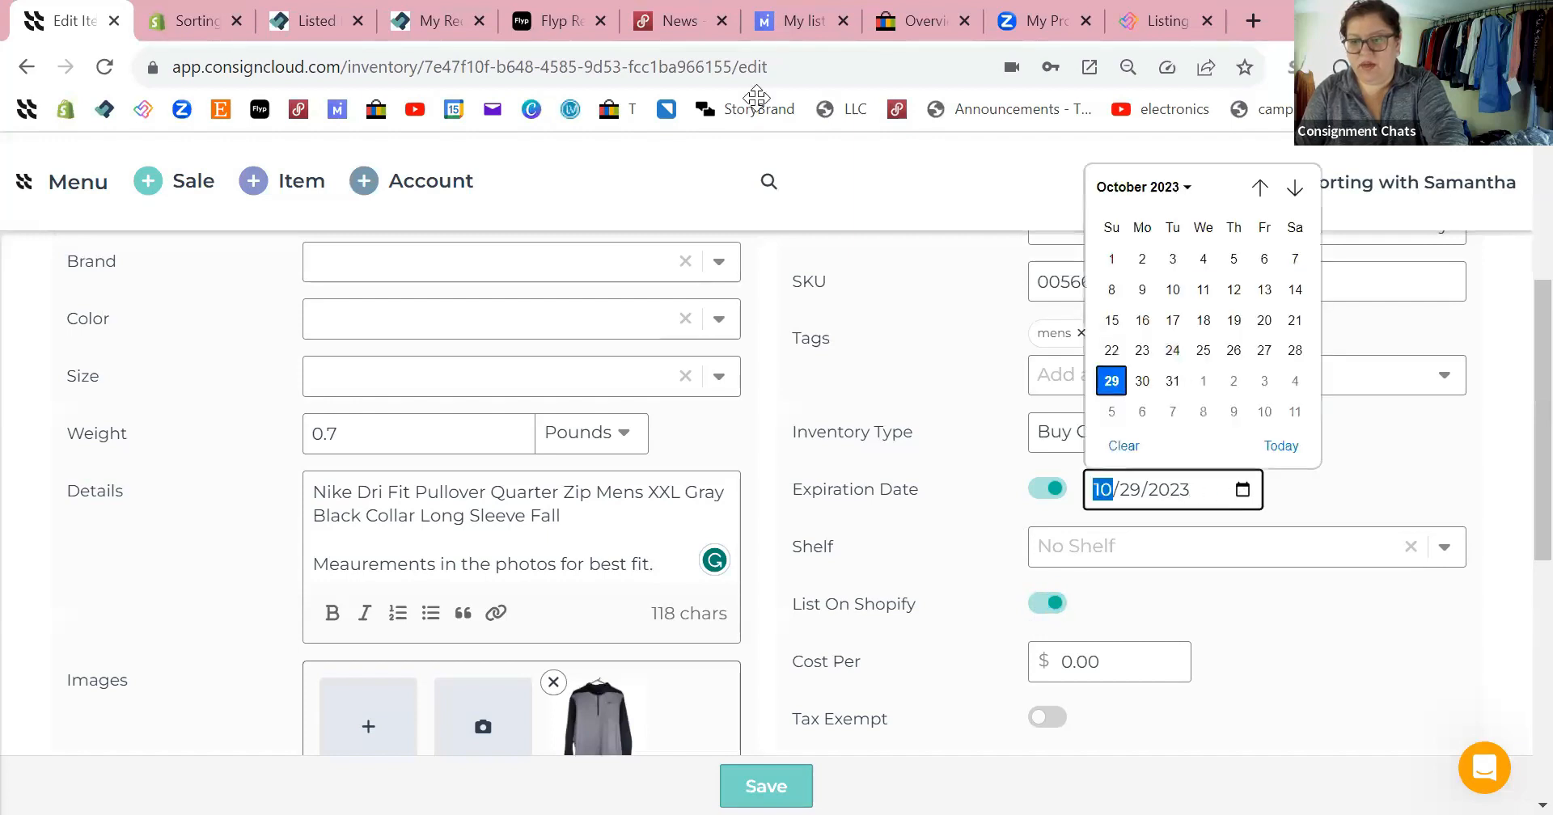
{"action": "left_click", "coordinate": [1249, 491]}
{"action": "left_click", "coordinate": [1247, 490]}
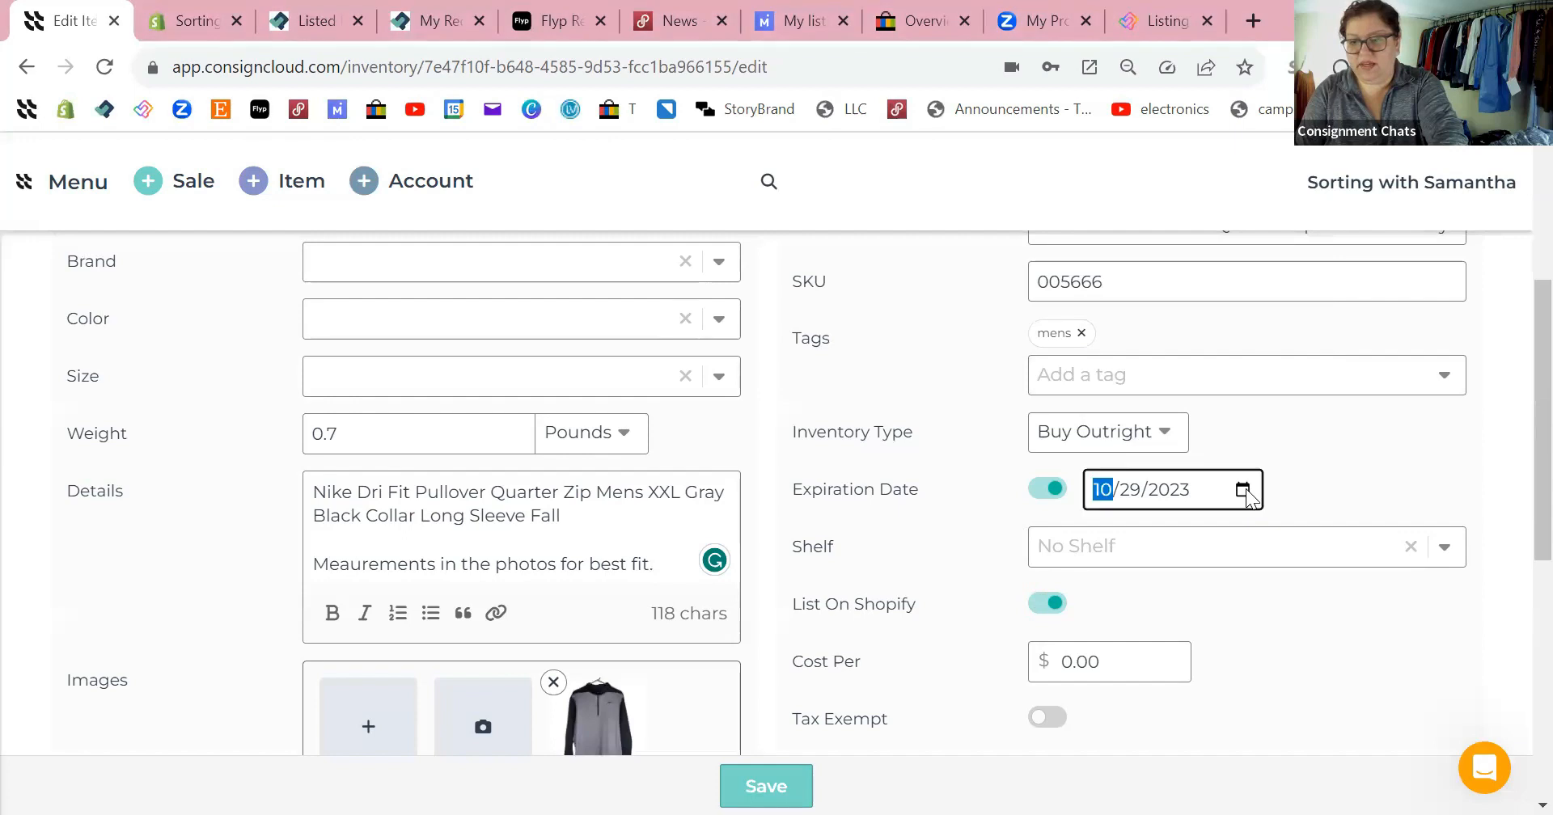
{"action": "left_click", "coordinate": [1243, 490]}
{"action": "left_click", "coordinate": [1294, 188]}
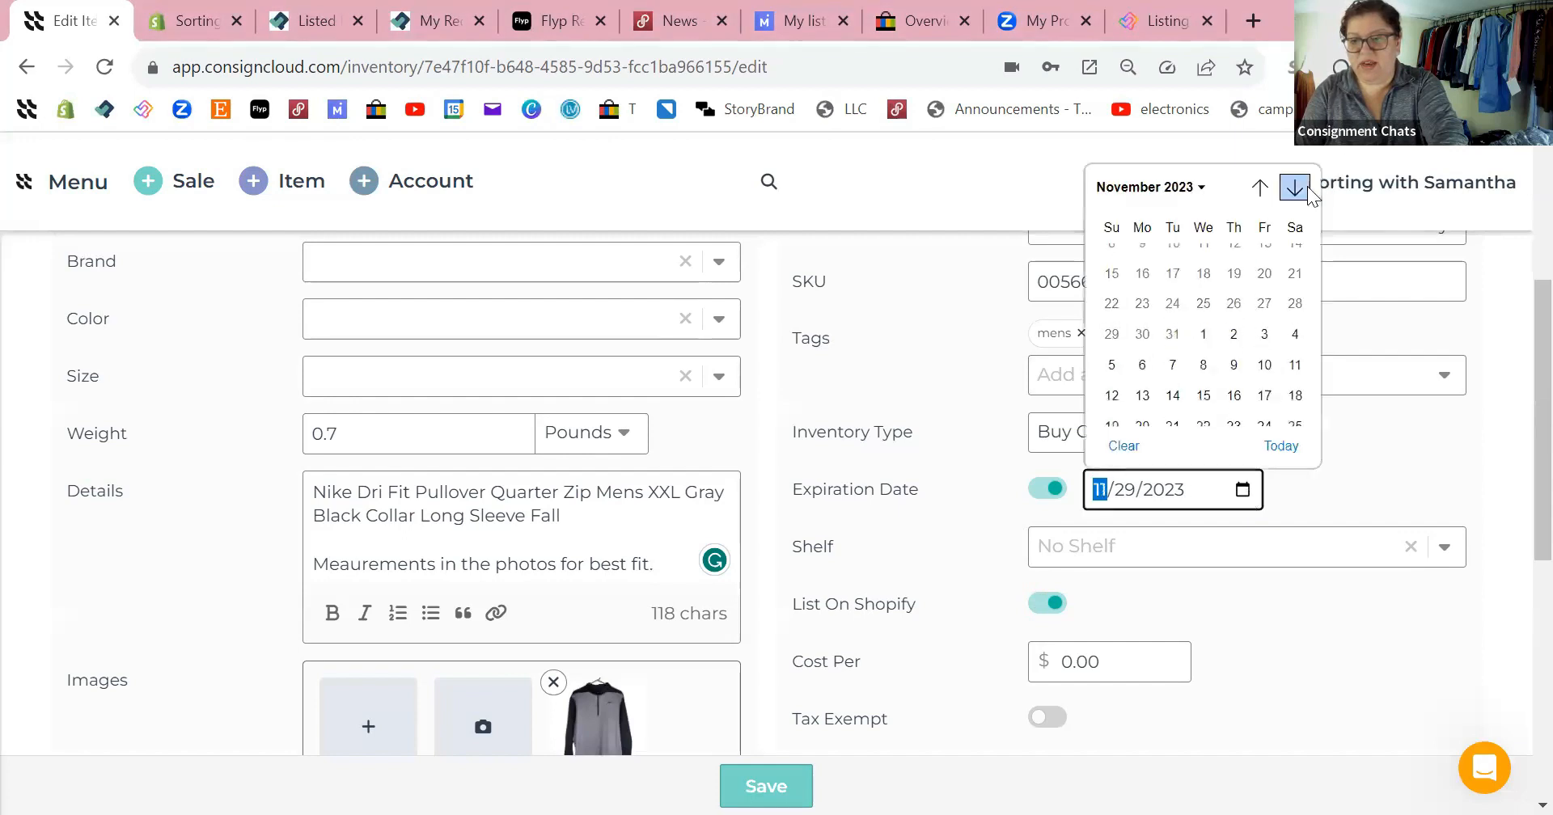
{"action": "left_click", "coordinate": [1294, 187]}
{"action": "left_click", "coordinate": [1294, 188]}
{"action": "left_click", "coordinate": [1294, 187]}
{"action": "left_click", "coordinate": [1307, 188]}
{"action": "left_click", "coordinate": [1307, 188]}
{"action": "left_click", "coordinate": [1306, 188]}
{"action": "left_click", "coordinate": [1307, 188]}
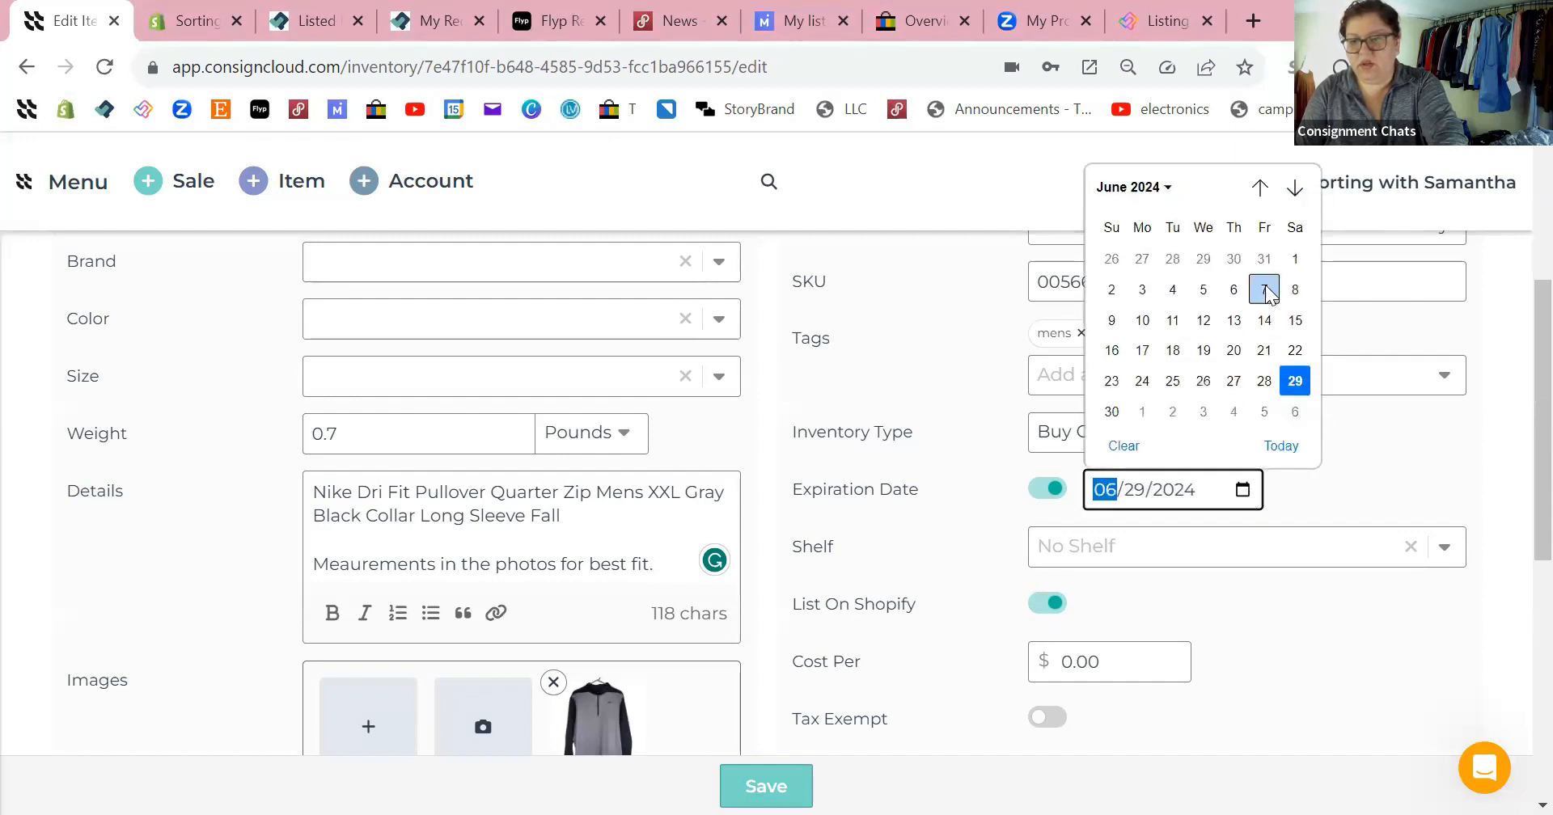
{"action": "left_click", "coordinate": [1258, 189]}
{"action": "left_click", "coordinate": [1259, 188]}
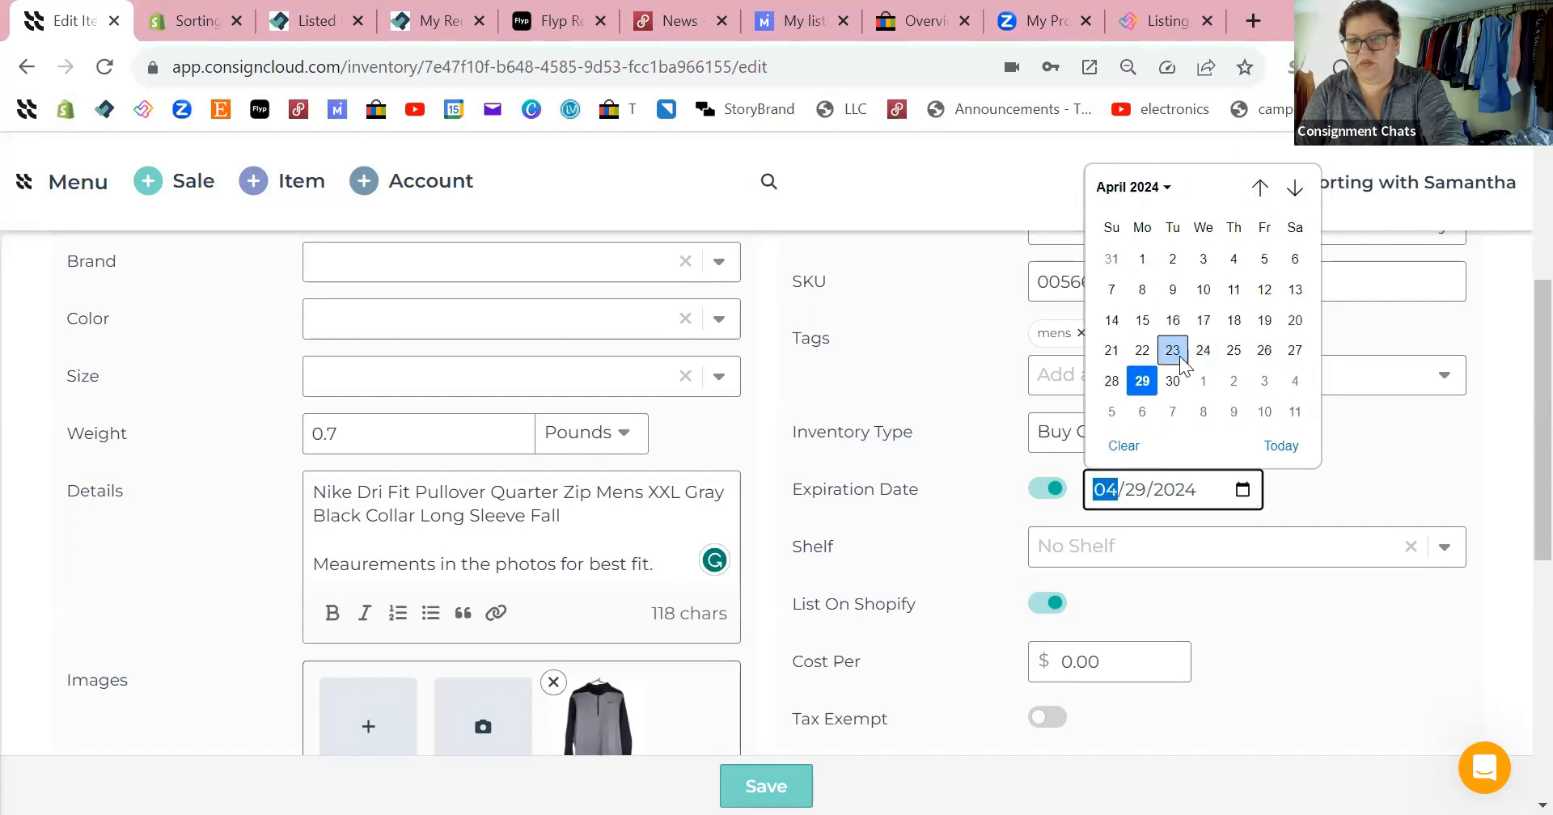
{"action": "left_click", "coordinate": [1170, 382]}
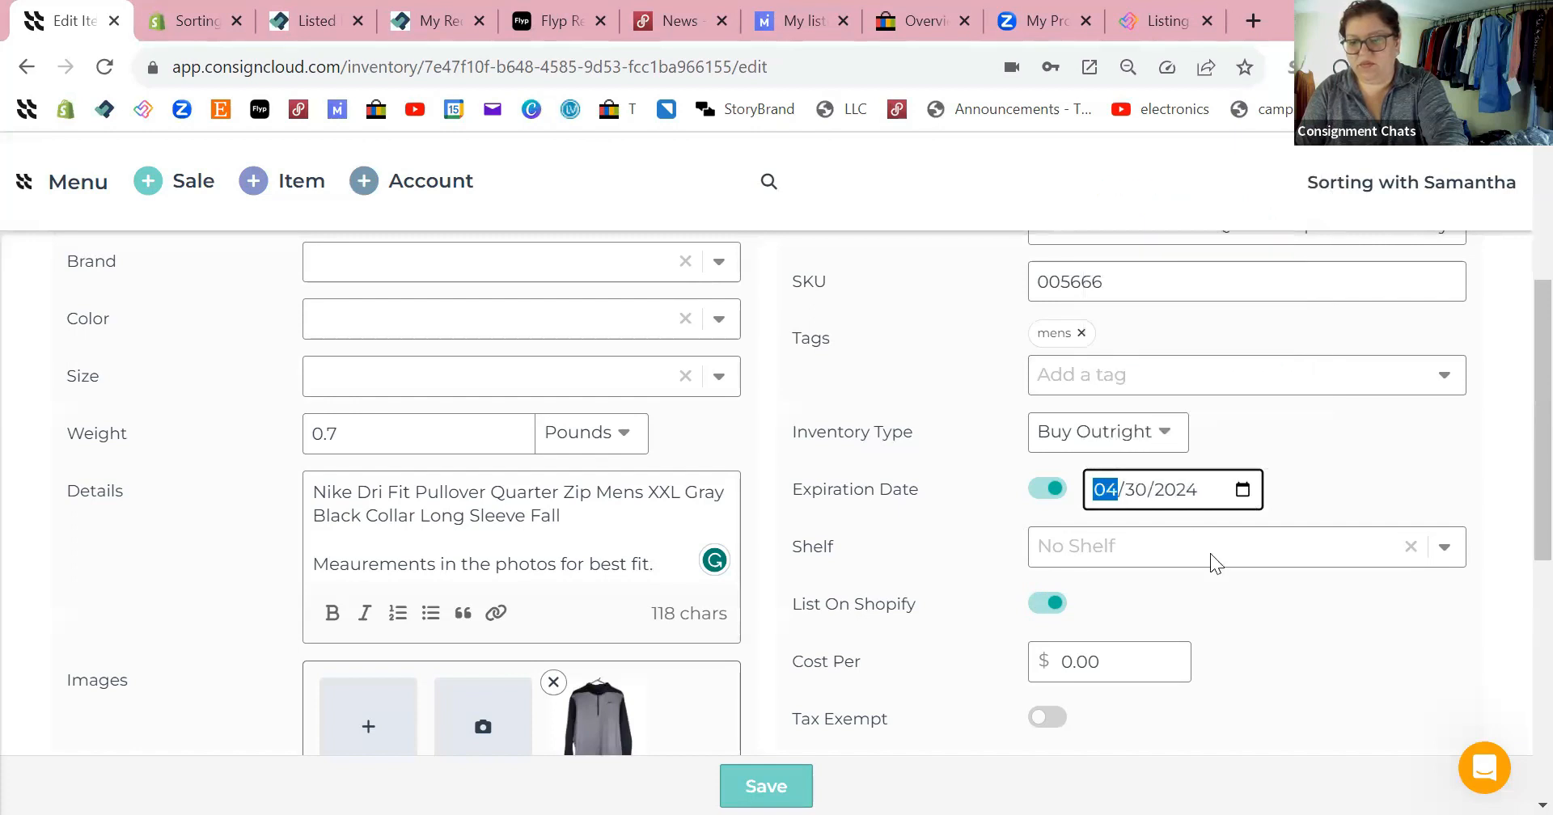
Step: Set the item's Cost Per to $12.00
{"action": "scroll", "coordinate": [1265, 629], "scroll_direction": "down", "scroll_amount": 2}
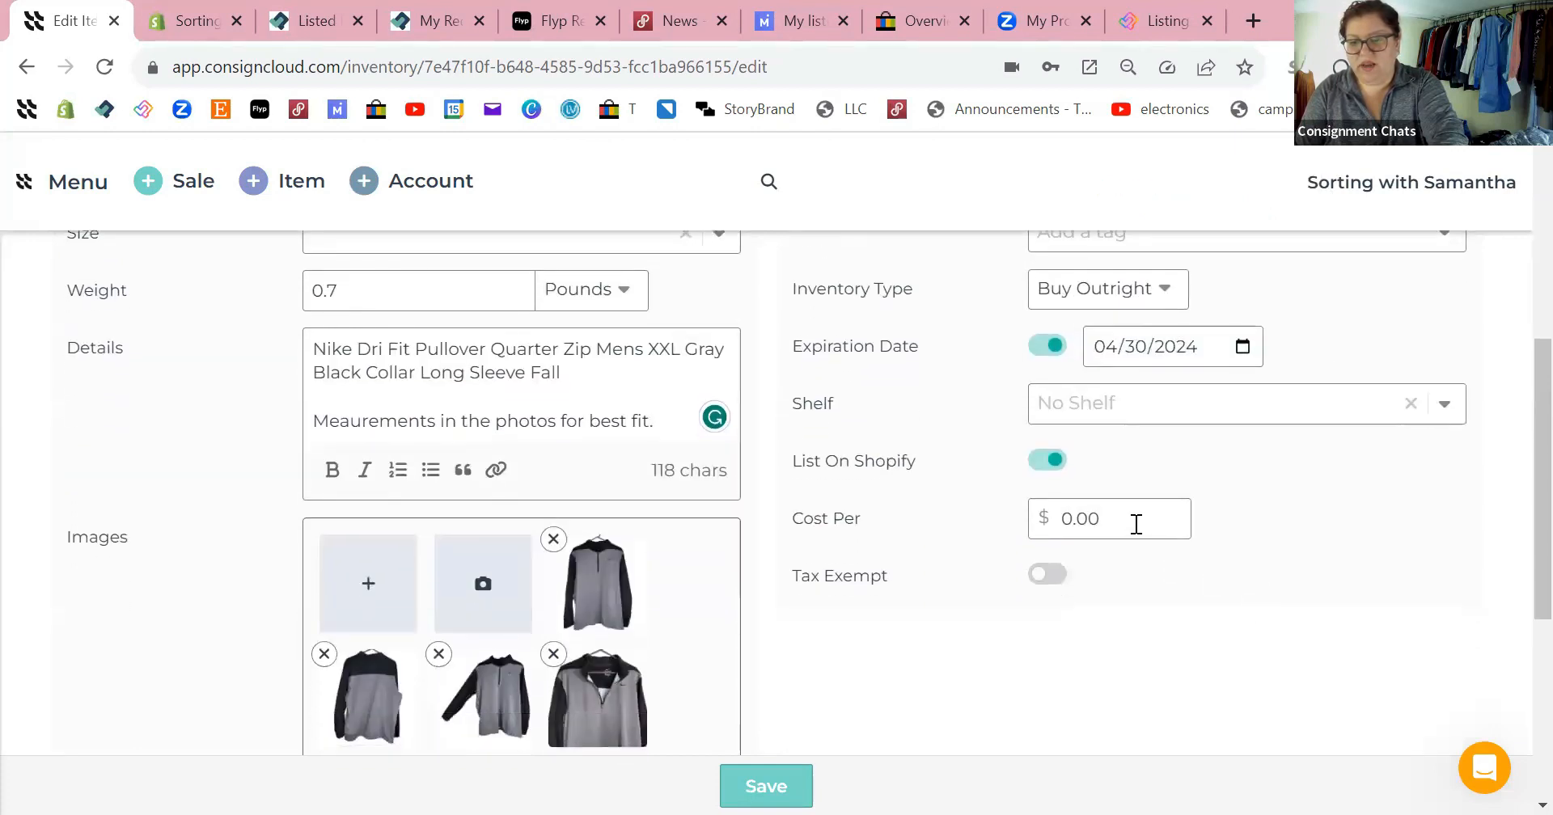
{"action": "left_click", "coordinate": [1136, 524]}
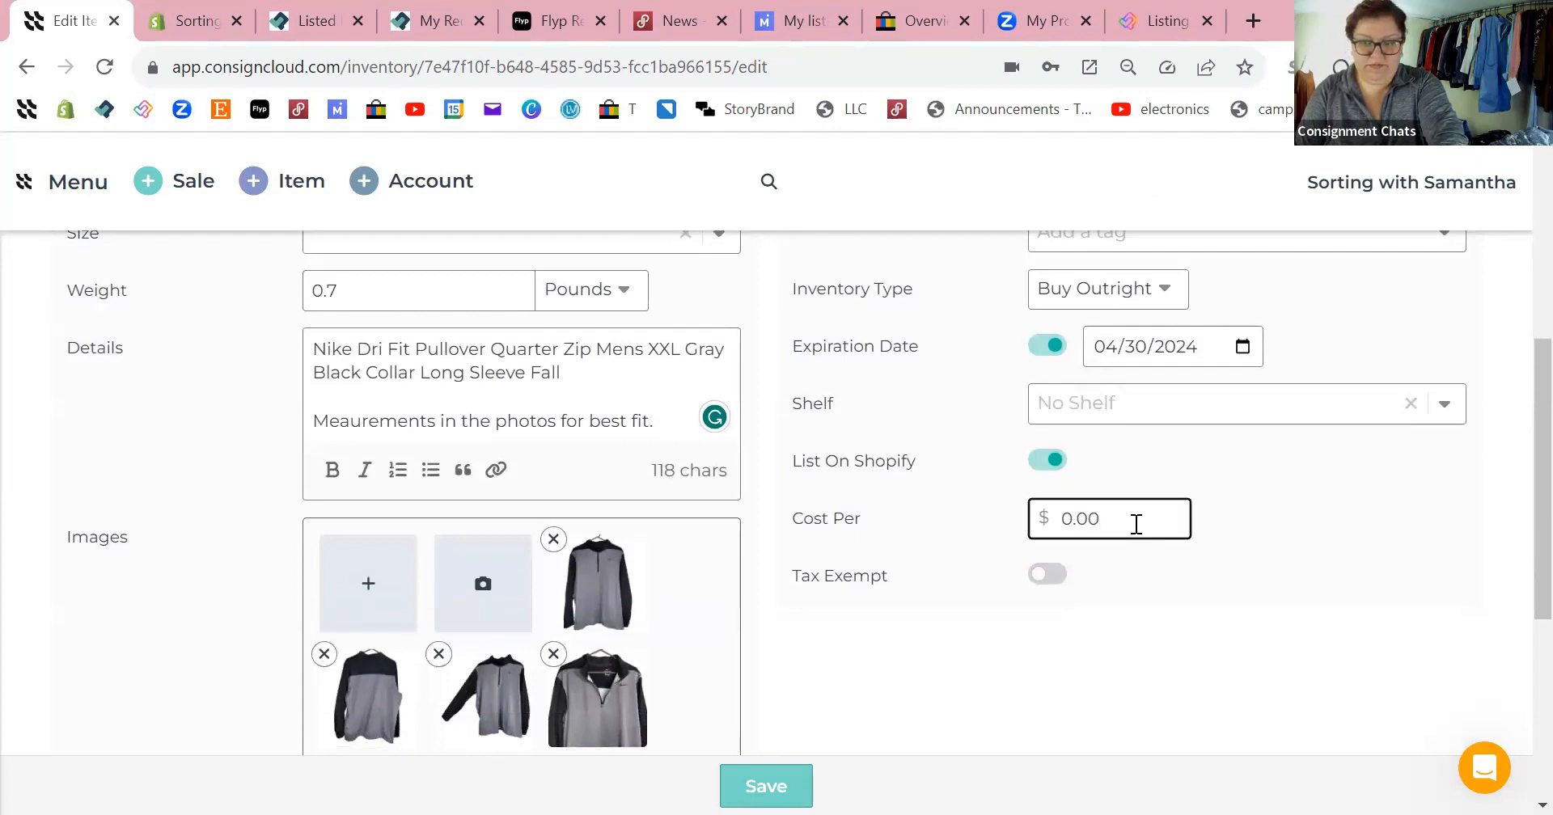
{"action": "double_click", "coordinate": [1135, 524]}
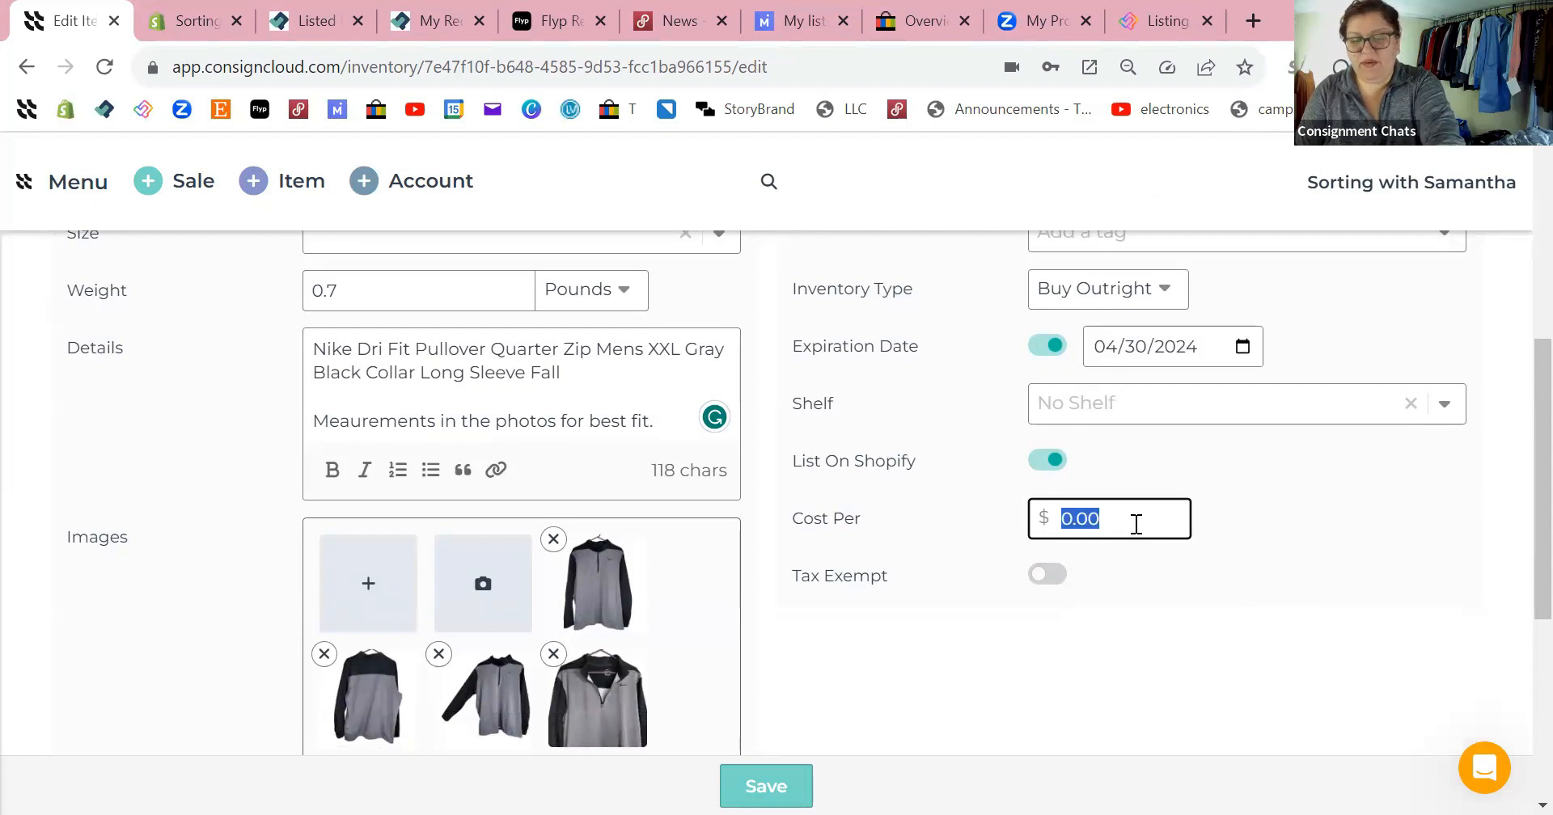
{"action": "type", "text": "12"}
{"action": "left_click", "coordinate": [1352, 586]}
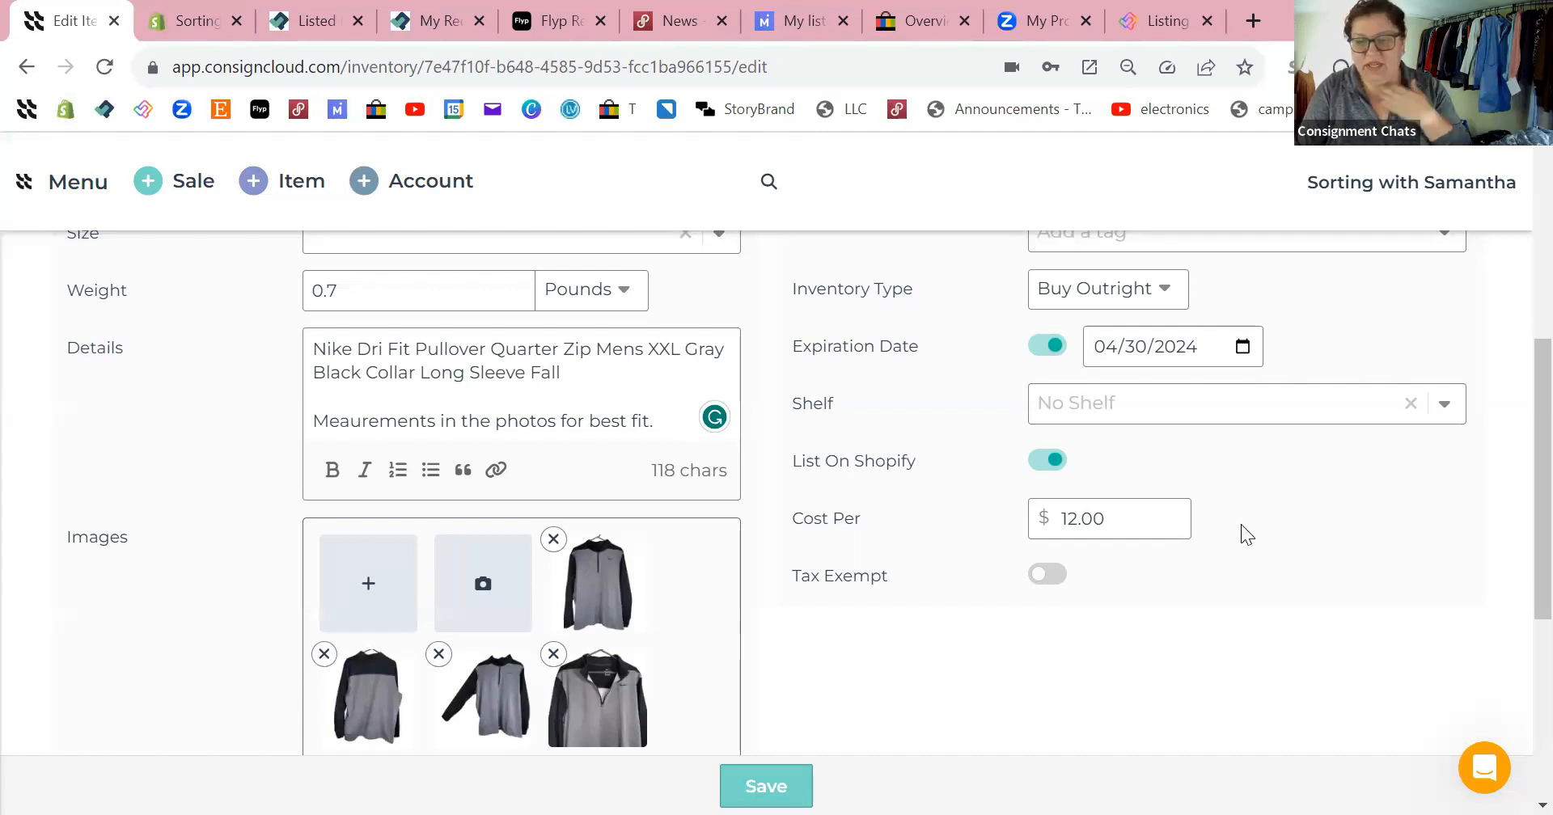
Step: Review the edited fields and images of item #005666 and save the changes
{"action": "scroll", "coordinate": [1241, 525], "scroll_direction": "down", "scroll_amount": 1}
{"action": "scroll", "coordinate": [1240, 524], "scroll_direction": "up", "scroll_amount": 2}
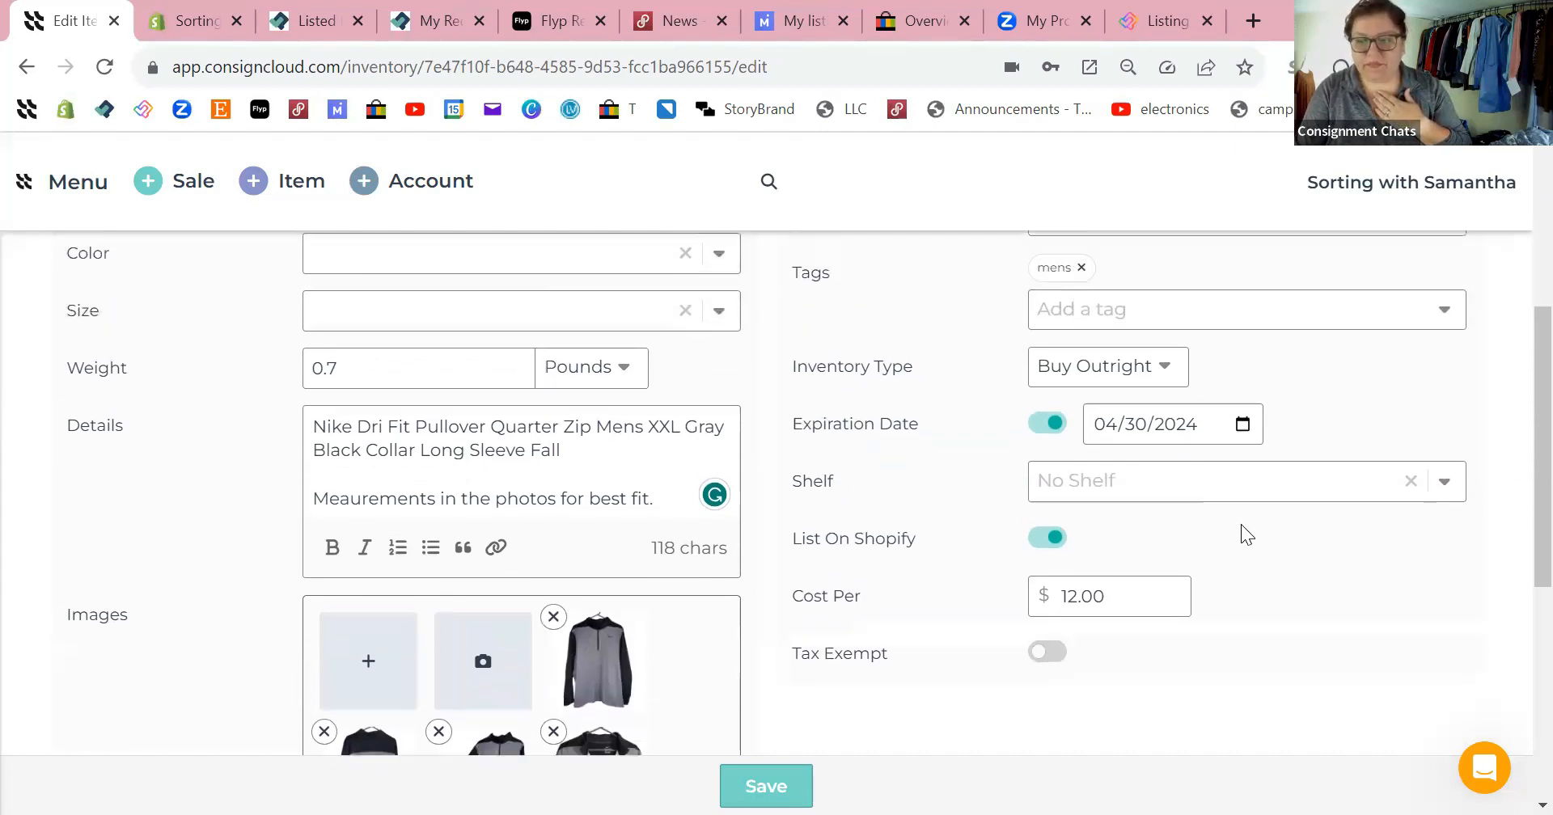
{"action": "scroll", "coordinate": [1240, 524], "scroll_direction": "down", "scroll_amount": 6}
{"action": "scroll", "coordinate": [1241, 524], "scroll_direction": "up", "scroll_amount": 2}
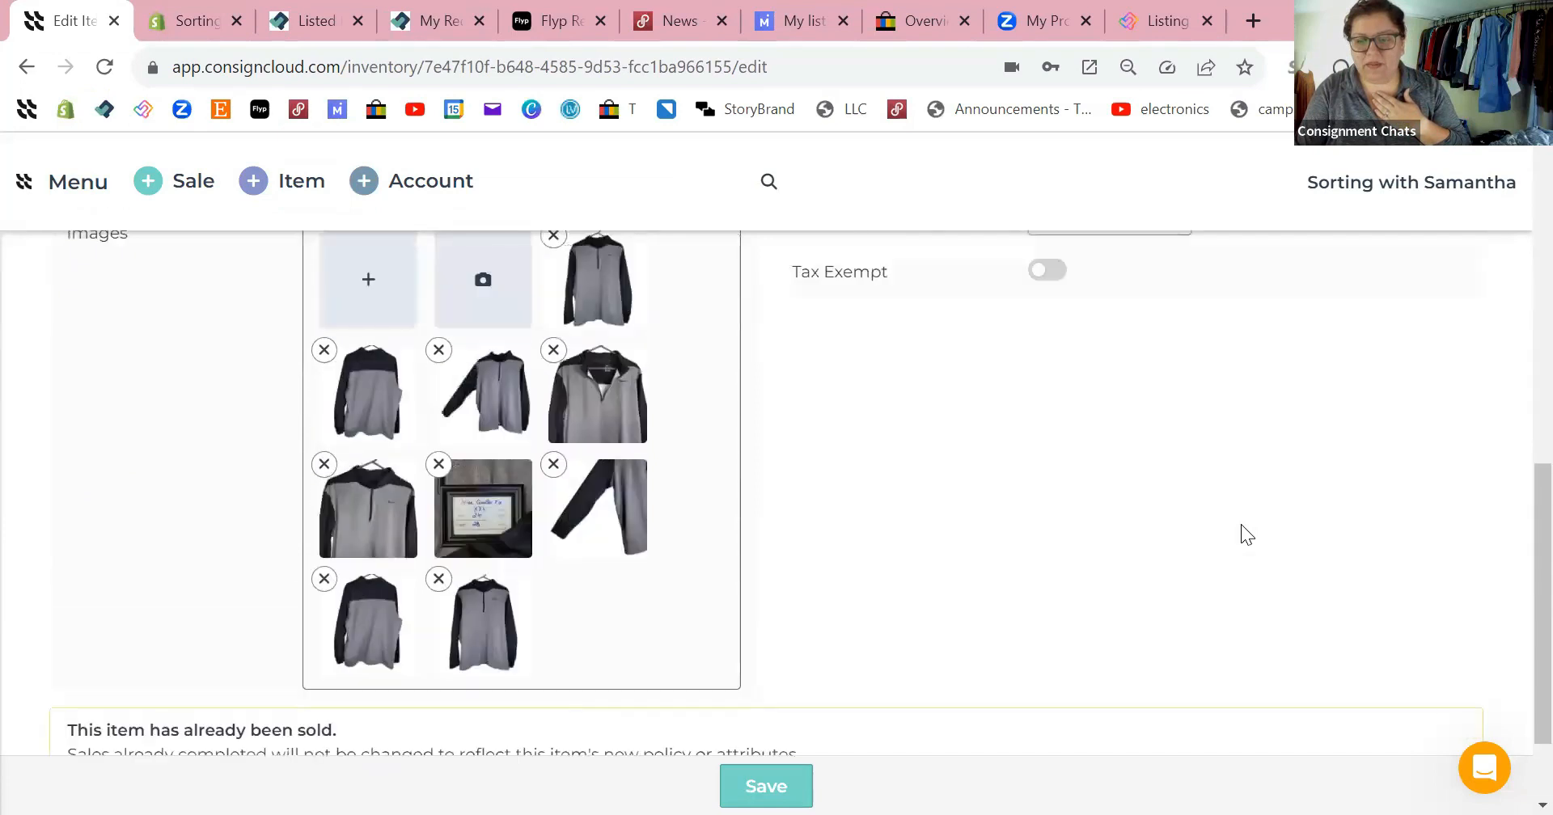
{"action": "scroll", "coordinate": [1241, 524], "scroll_direction": "up", "scroll_amount": 4}
{"action": "scroll", "coordinate": [1240, 524], "scroll_direction": "up", "scroll_amount": 2}
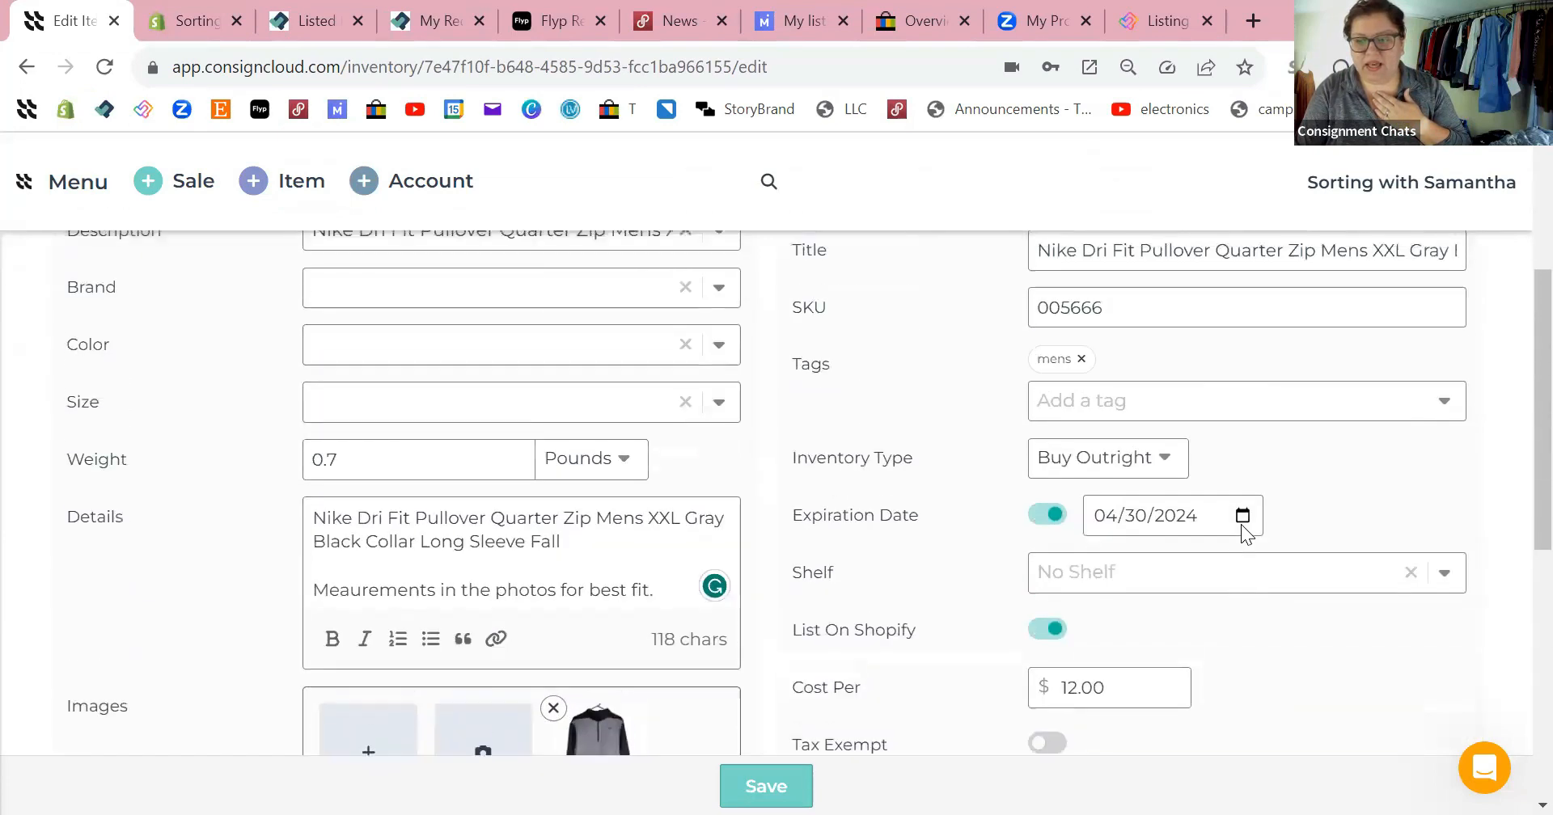
{"action": "scroll", "coordinate": [1229, 494], "scroll_direction": "down", "scroll_amount": 6}
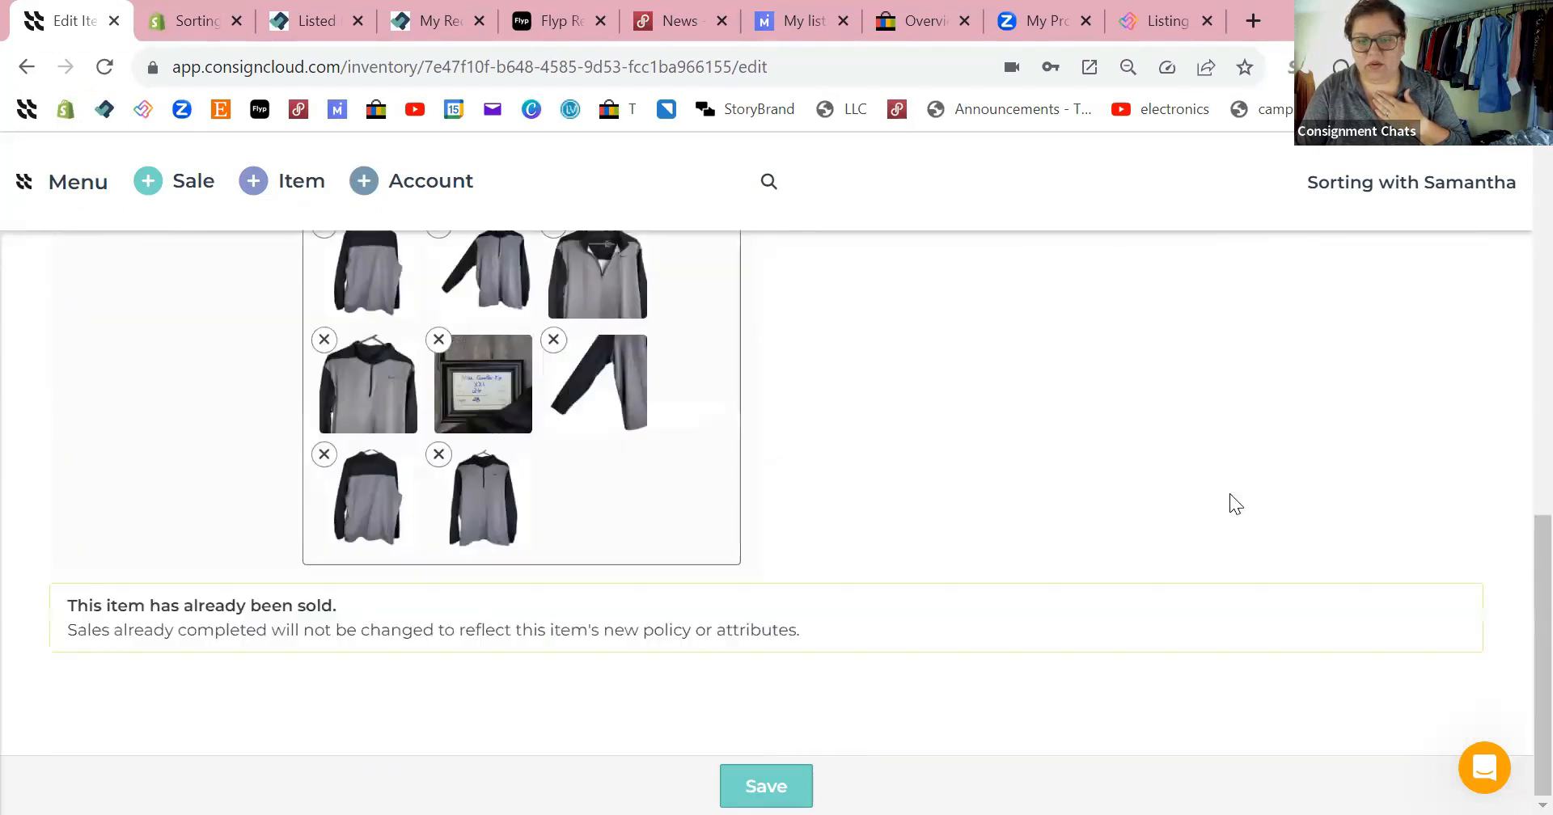
{"action": "scroll", "coordinate": [1229, 493], "scroll_direction": "up", "scroll_amount": 10}
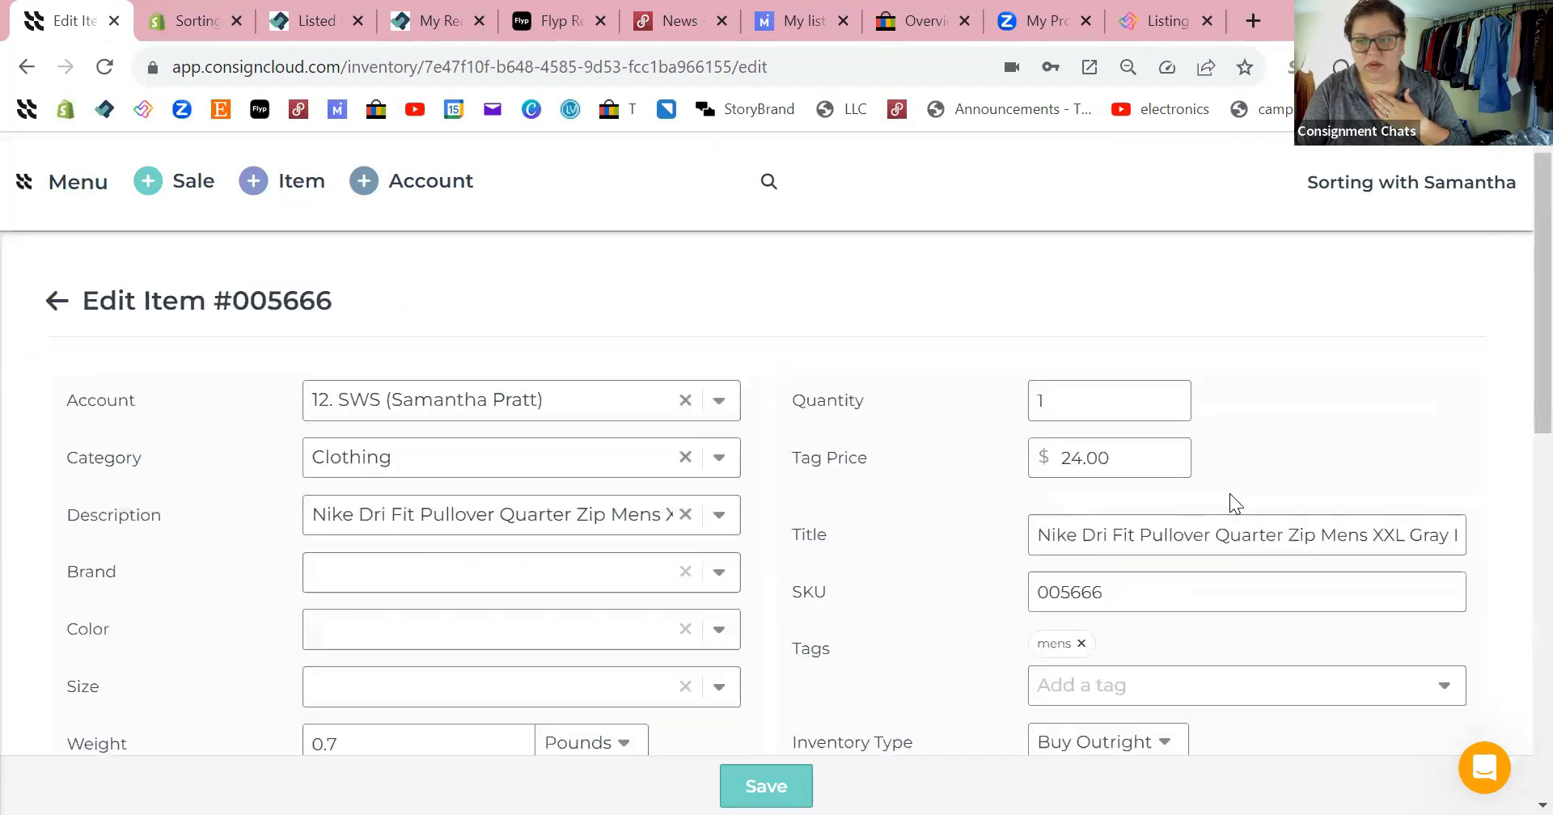
{"action": "left_click", "coordinate": [768, 772]}
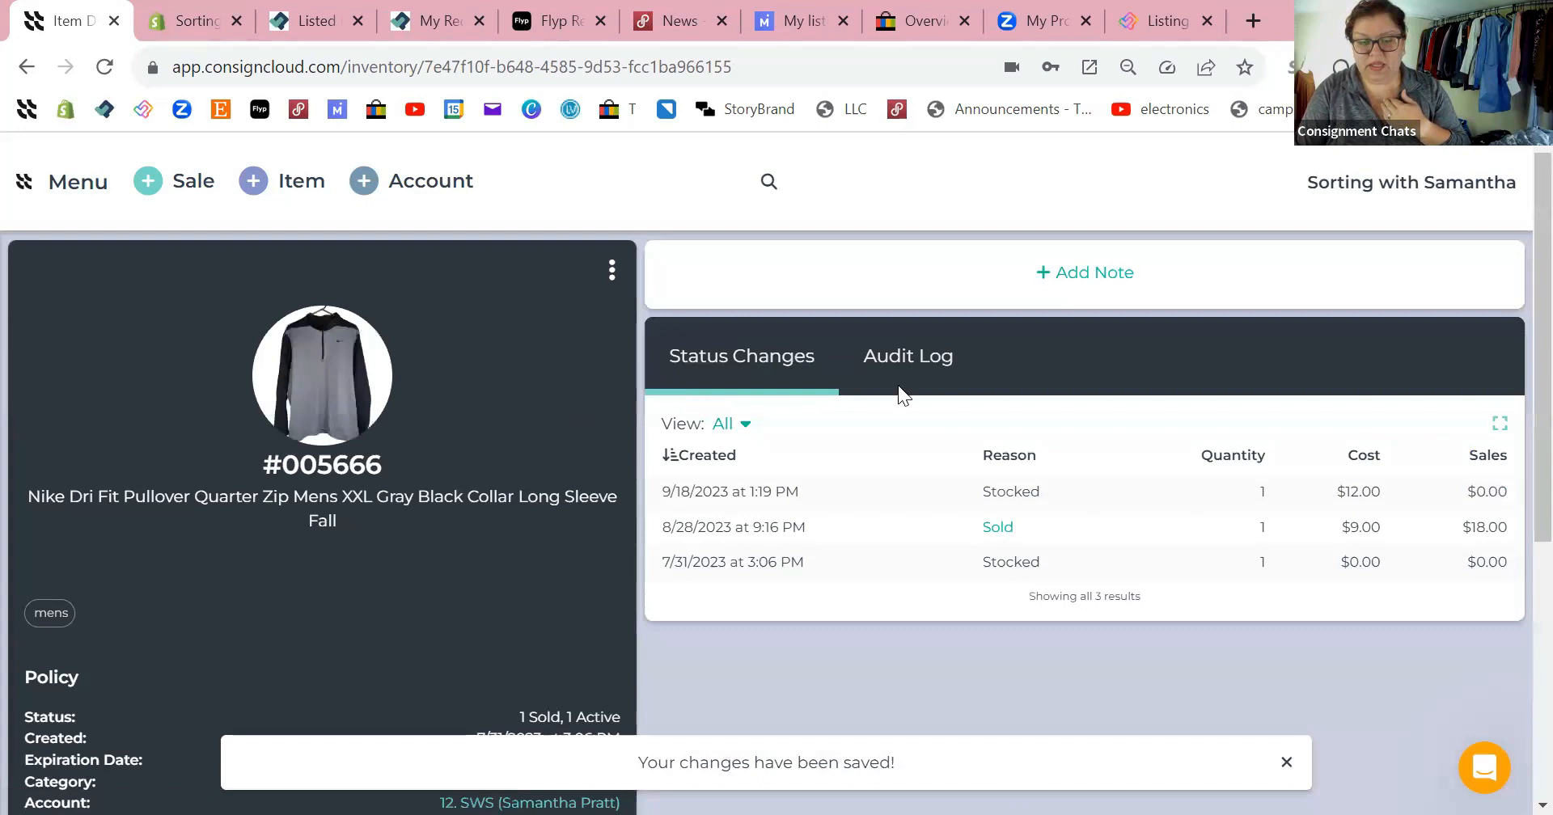
Step: Check the saved item's policy, price breakdown, item information and details text
{"action": "scroll", "coordinate": [636, 615], "scroll_direction": "down", "scroll_amount": 2}
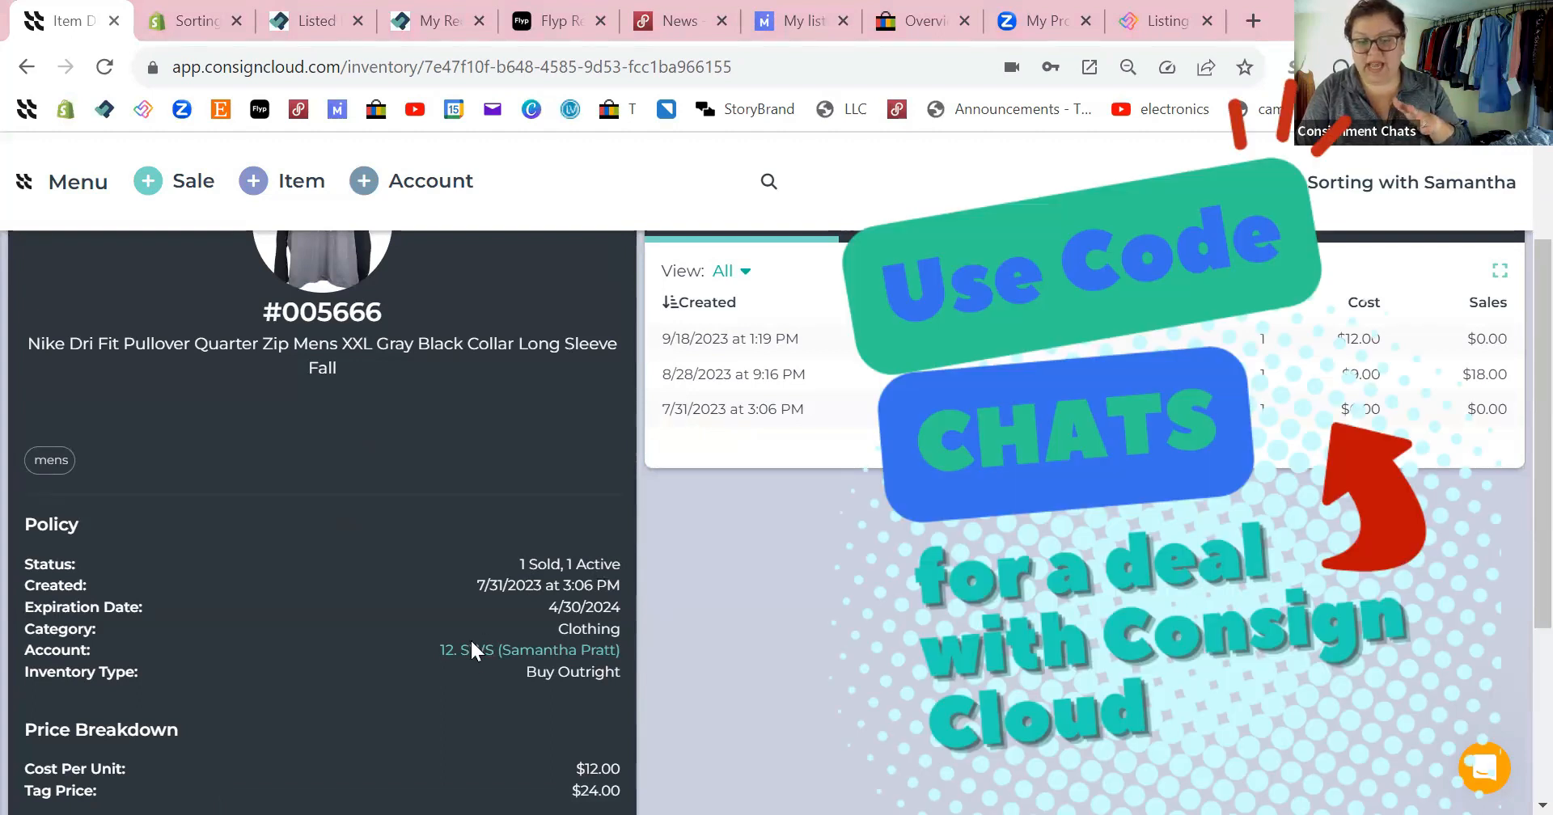
{"action": "scroll", "coordinate": [507, 717], "scroll_direction": "down", "scroll_amount": 2}
{"action": "scroll", "coordinate": [513, 615], "scroll_direction": "down", "scroll_amount": 2}
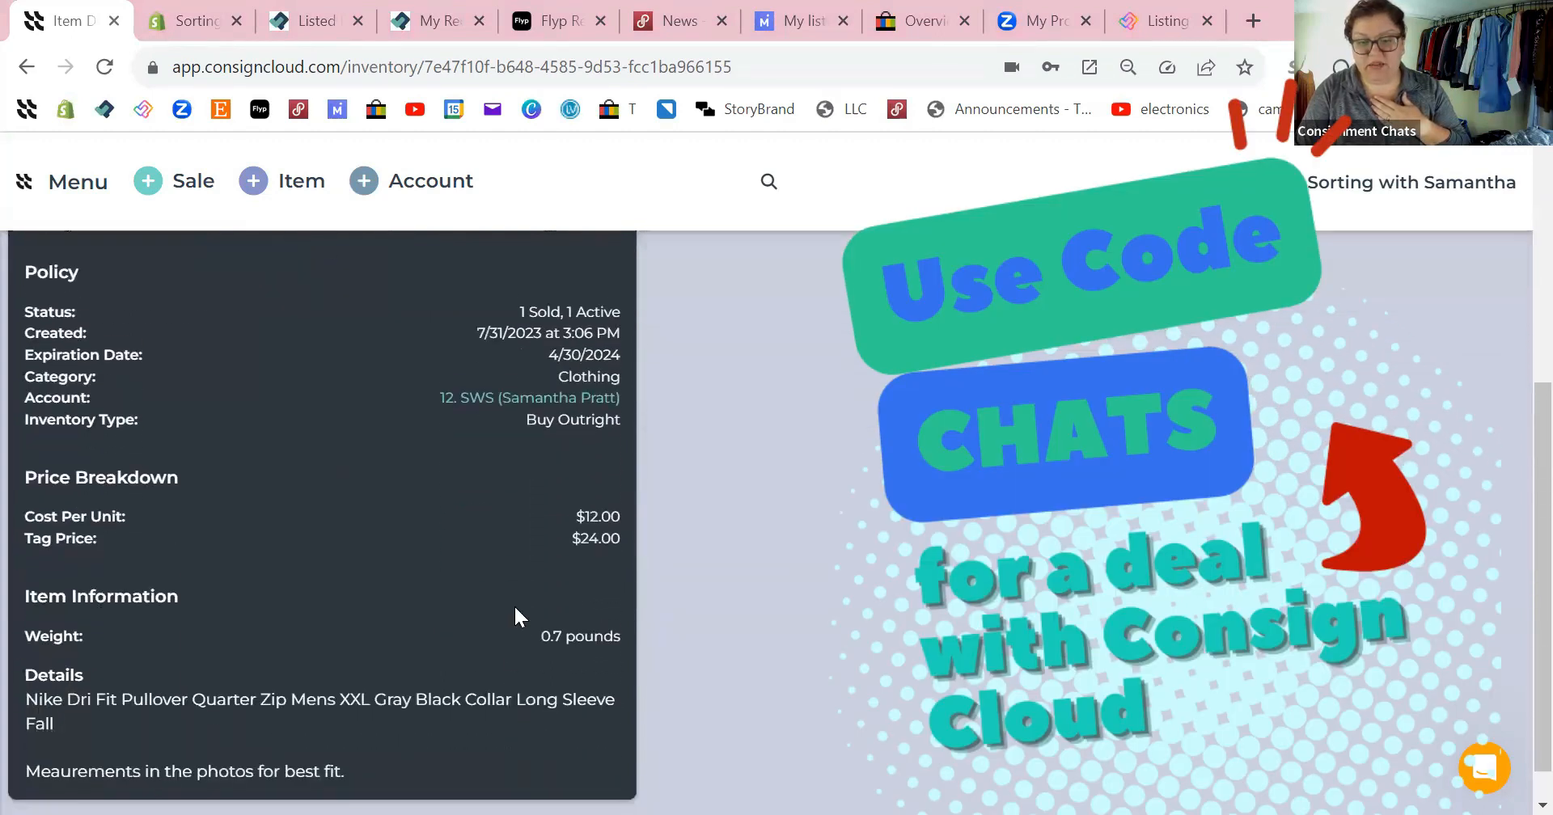
{"action": "scroll", "coordinate": [513, 615], "scroll_direction": "up", "scroll_amount": 1}
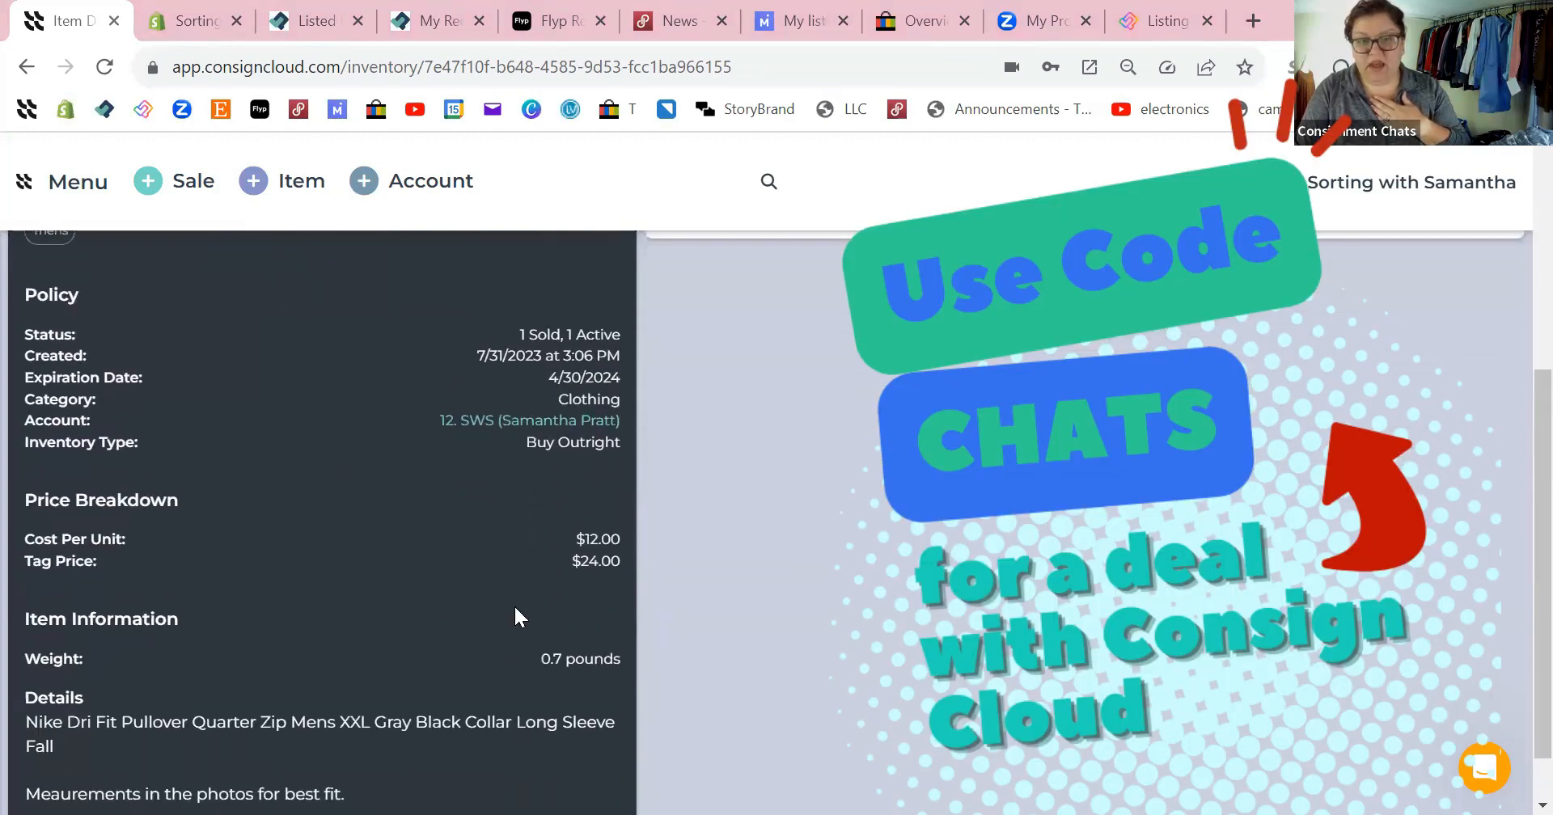
Step: Switch to the Shopify admin's Products page and reload the "Need to copy" product list
{"action": "left_click", "coordinate": [202, 16]}
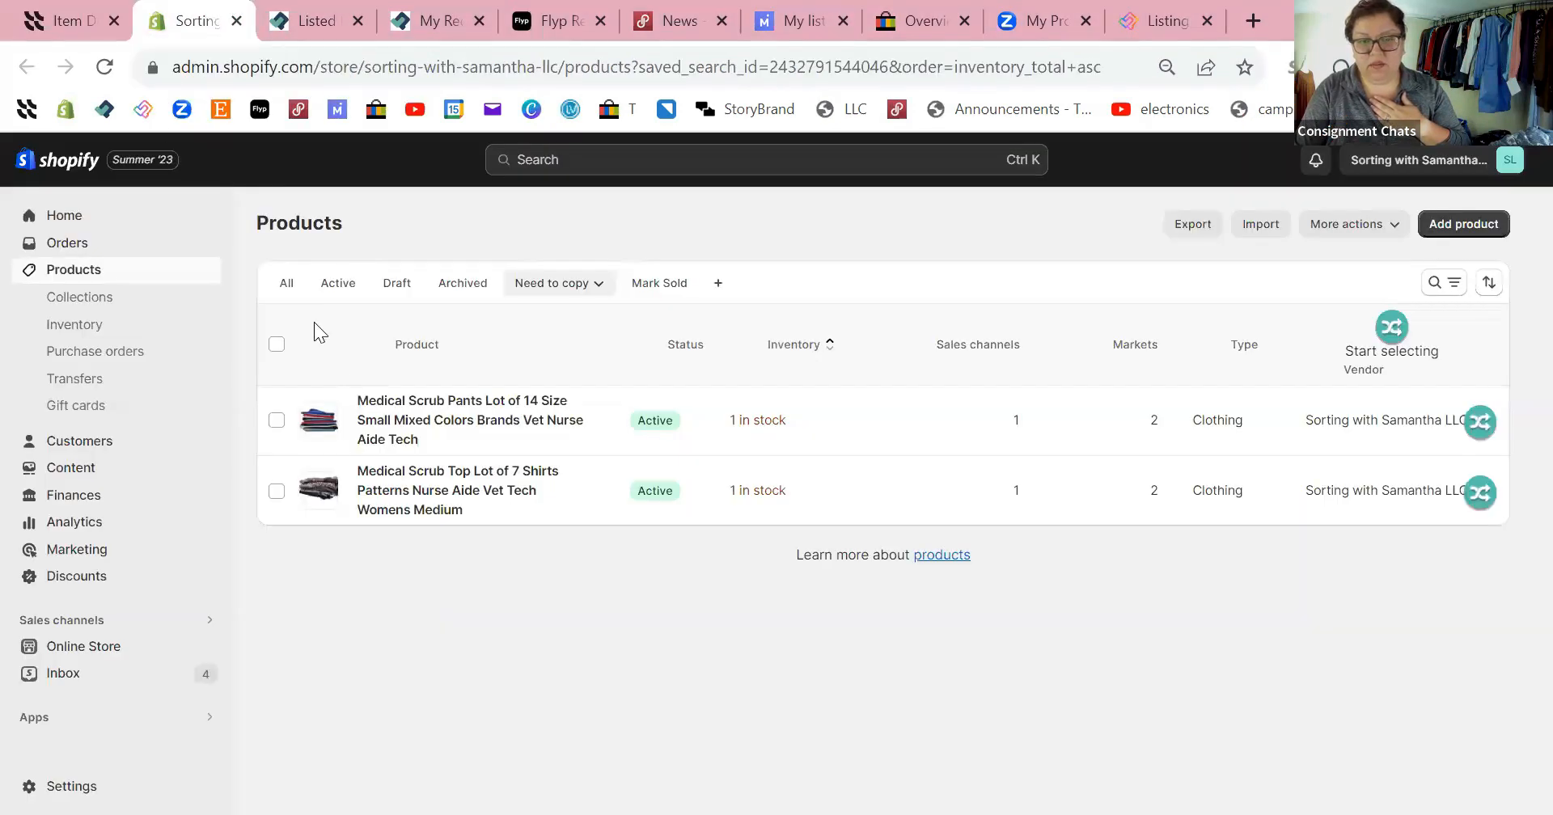
{"action": "left_click", "coordinate": [105, 68]}
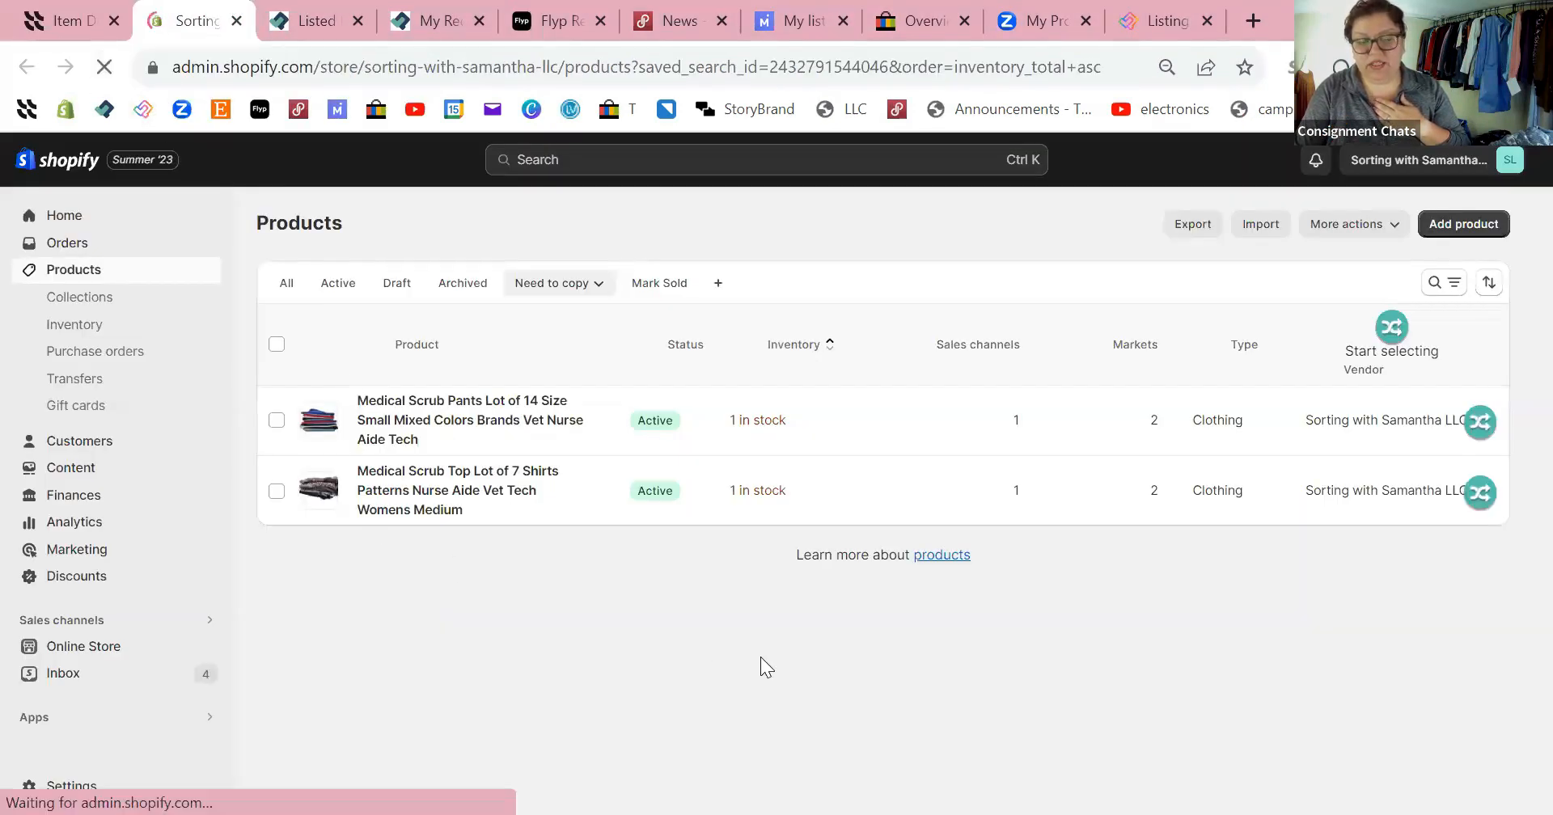